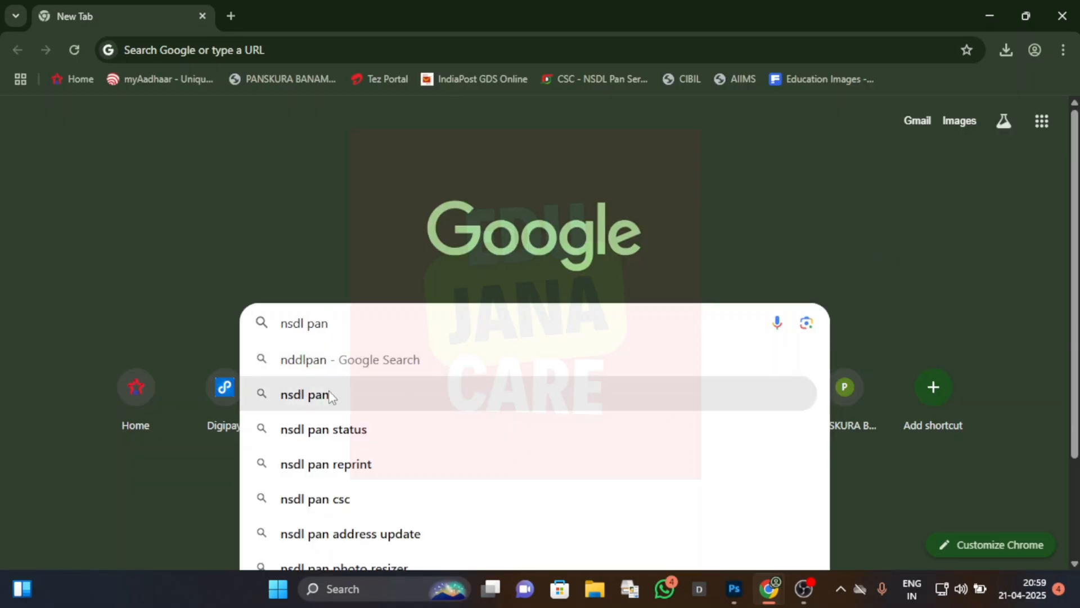
Step: Search Google for nsdl pan, open the PAN Card Services Online page and accept its cookies
left_click(329, 393)
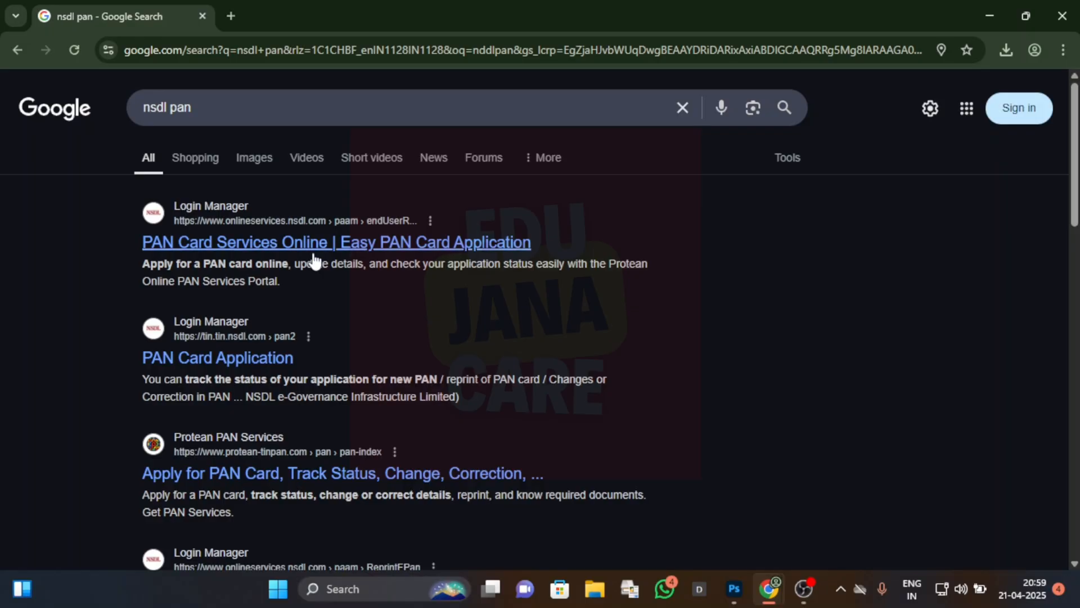
left_click(275, 242)
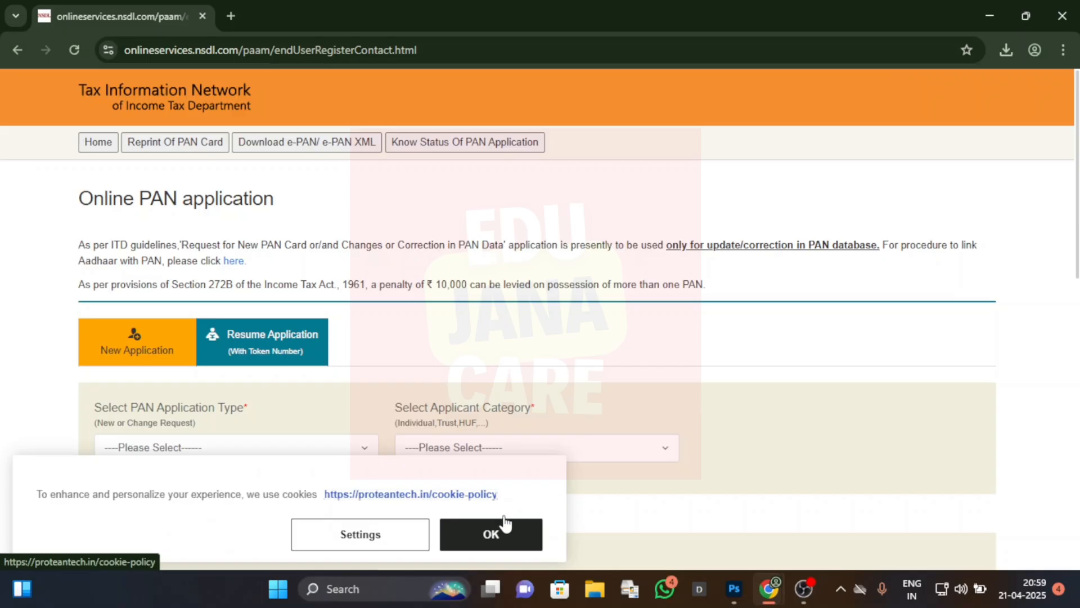
left_click(491, 536)
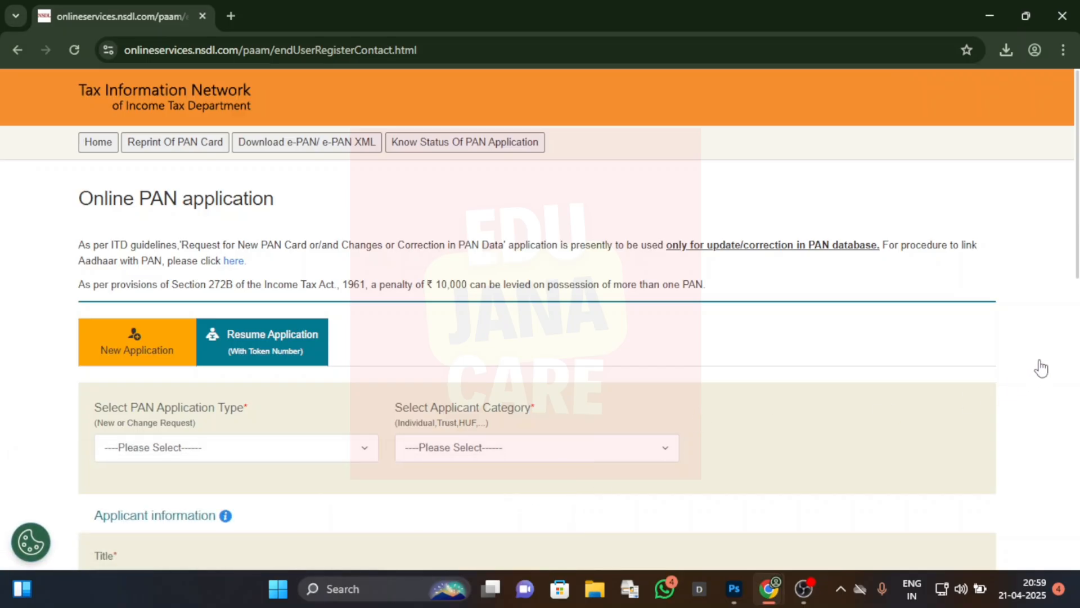
Step: Set the PAN application type to New PAN - Indian Citizen (Form 49A) and the applicant category to INDIVIDUAL
scroll(154, 212, "down", 2)
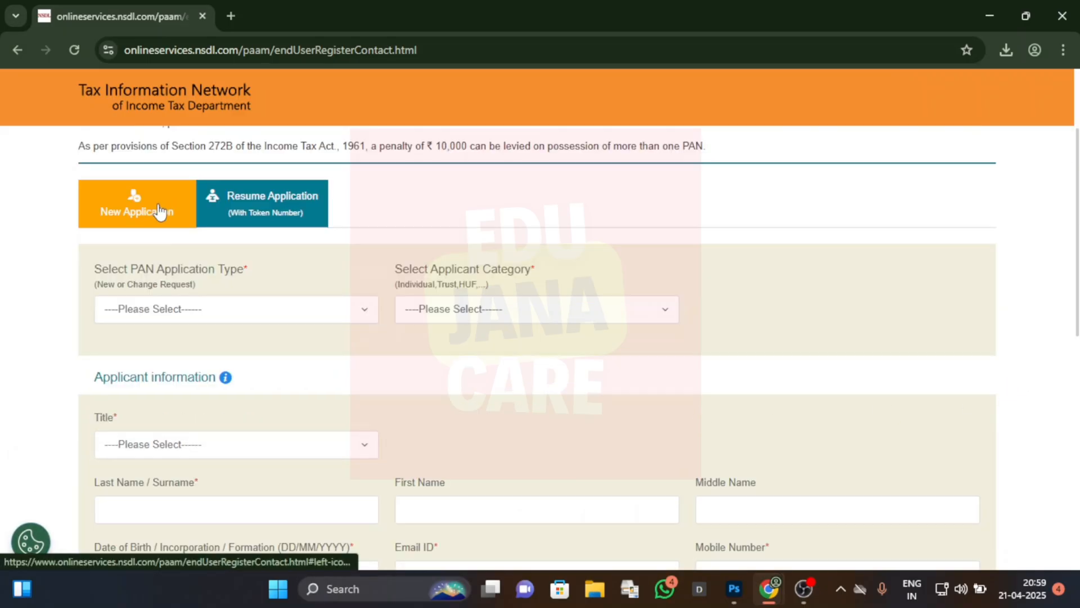
left_click(265, 322)
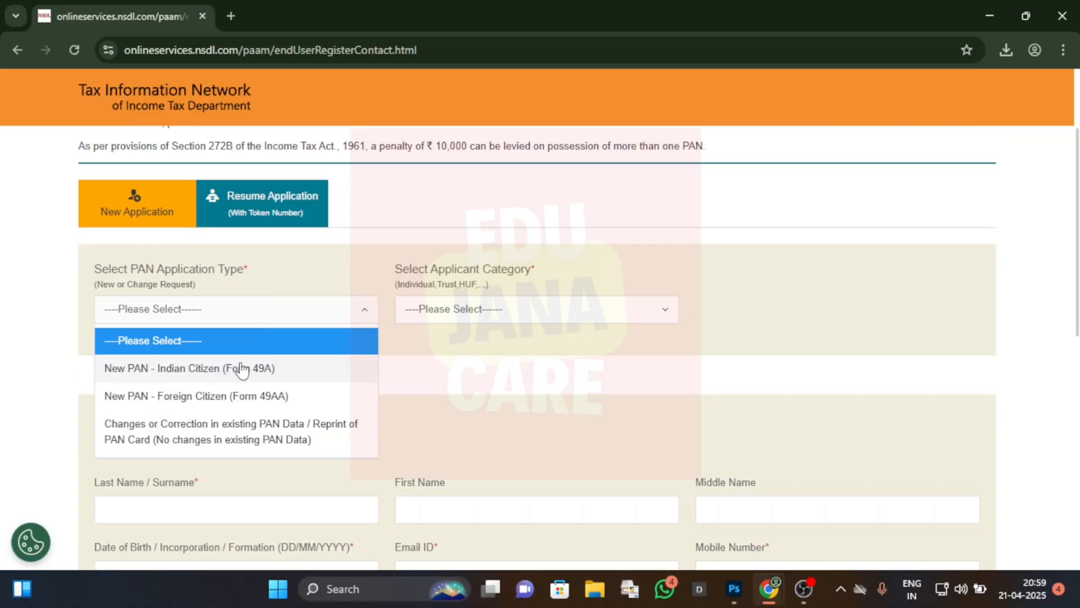
left_click(213, 376)
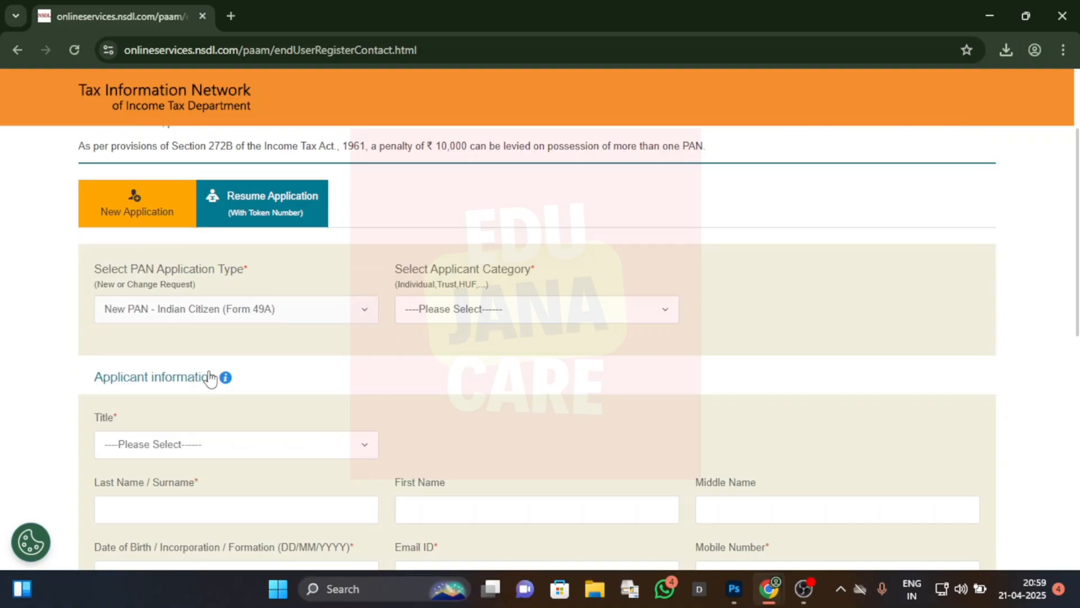
left_click(491, 306)
left_click(457, 369)
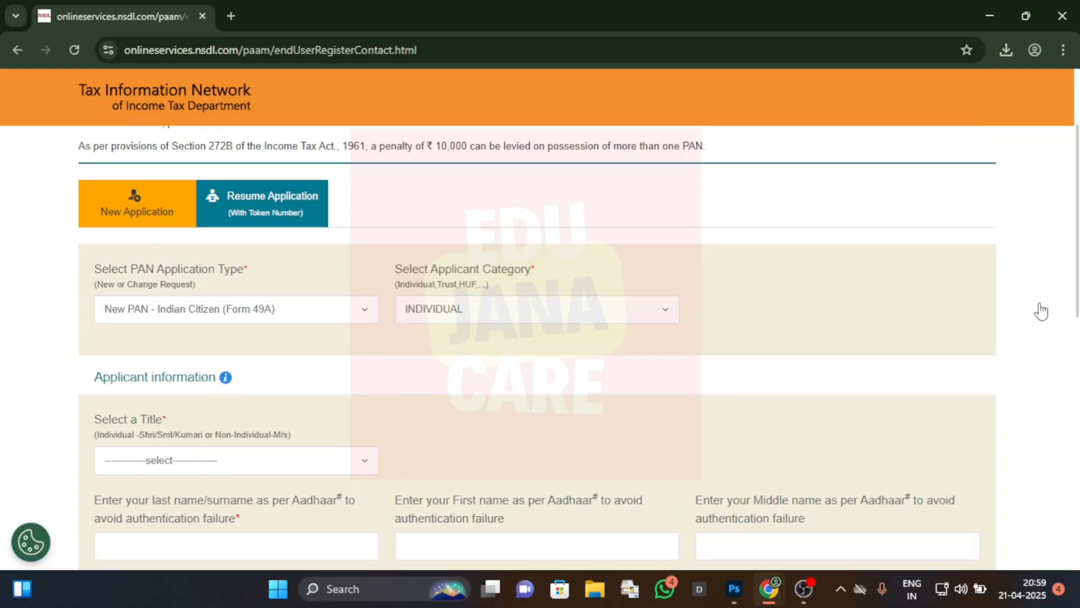
Step: Set the applicant's title to Shri in the applicant information section
left_click_drag(1075, 271, 1076, 306)
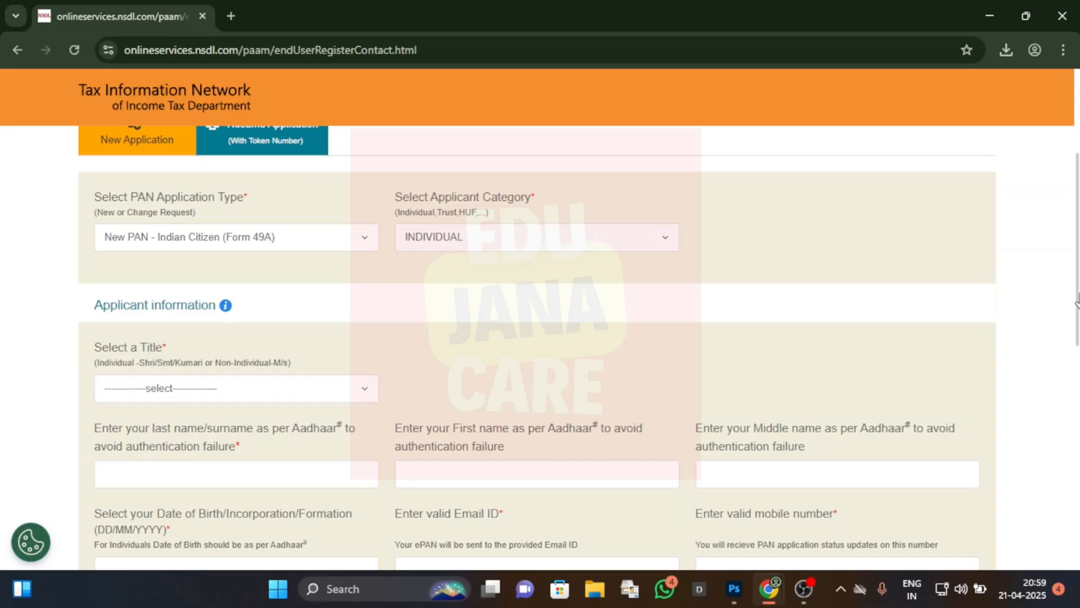
left_click(215, 378)
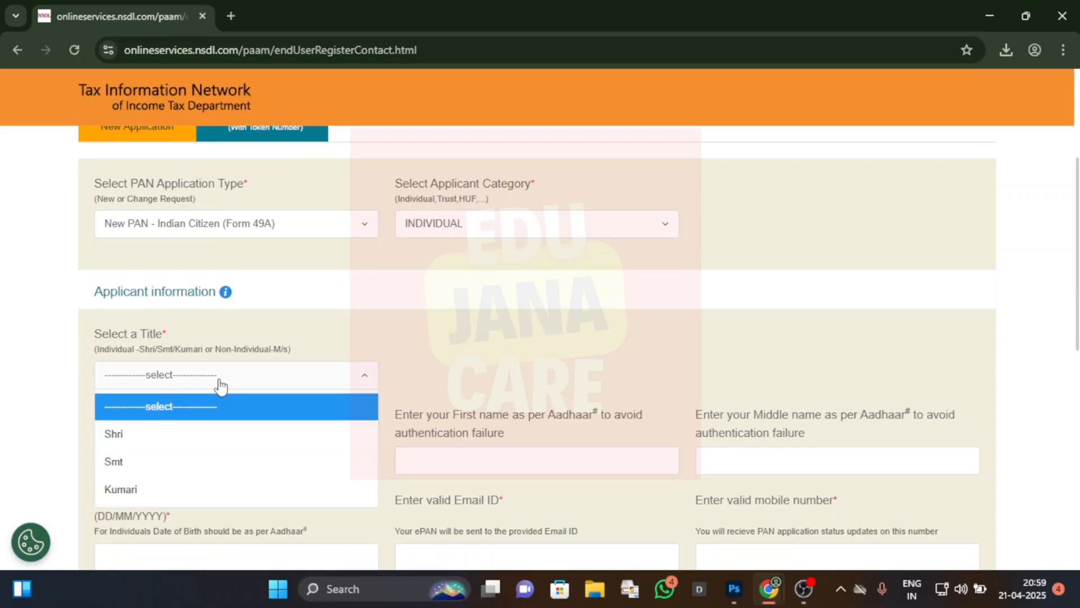
left_click(162, 441)
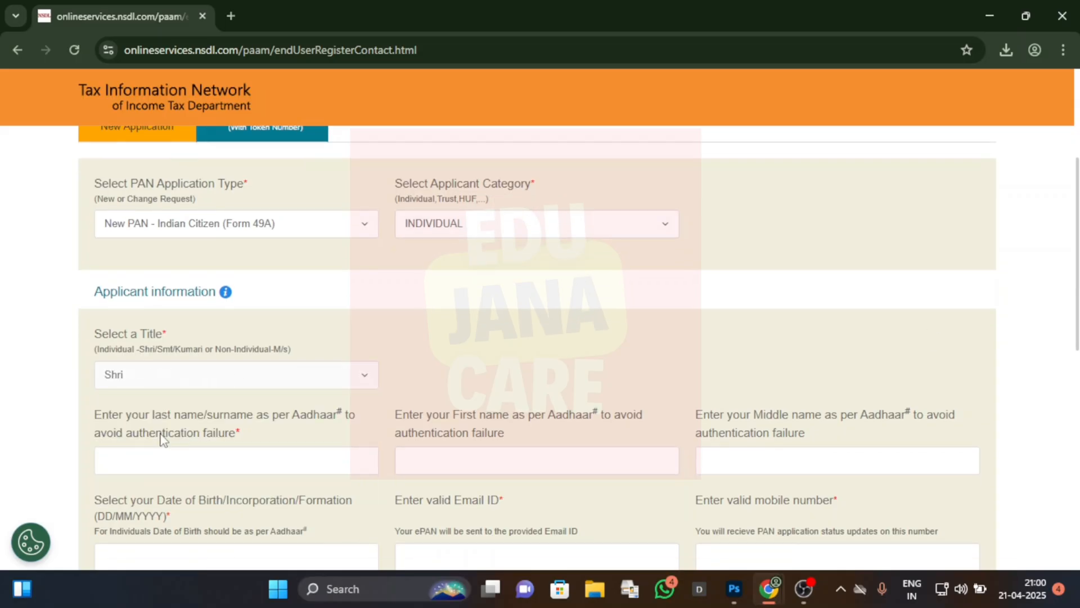
Step: Enter the applicant's first name and surname as per Aadhaar, leaving the middle name blank
scroll(1010, 325, "down", 3)
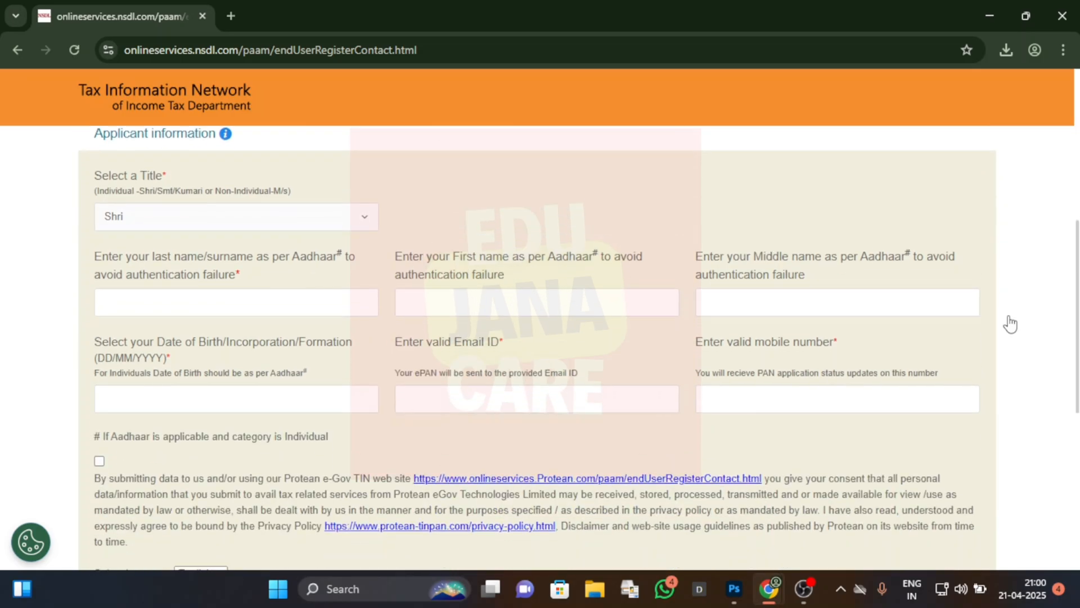
left_click(531, 299)
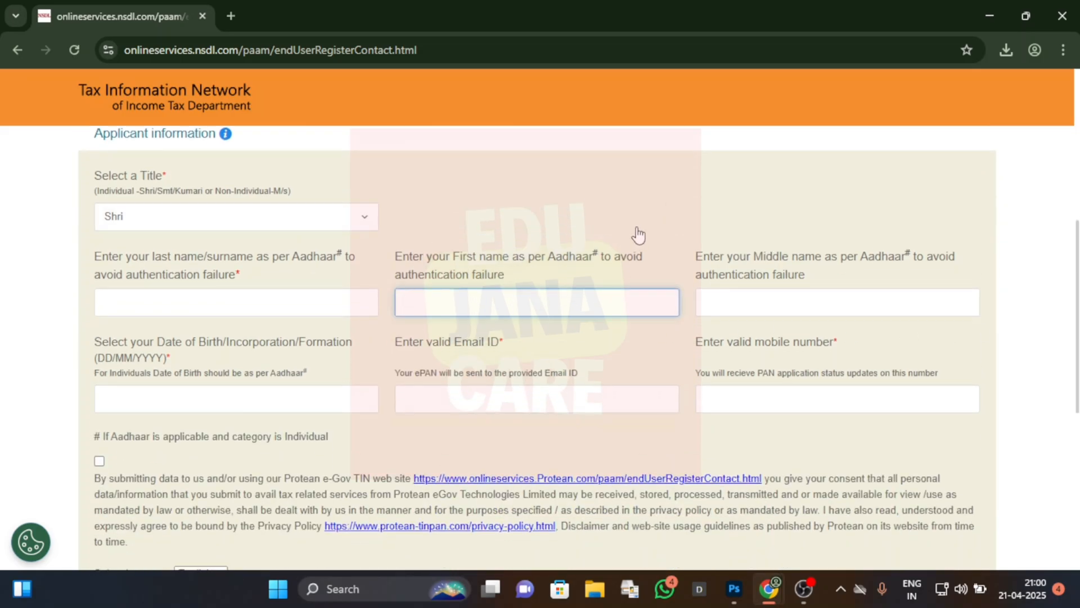
left_click(280, 304)
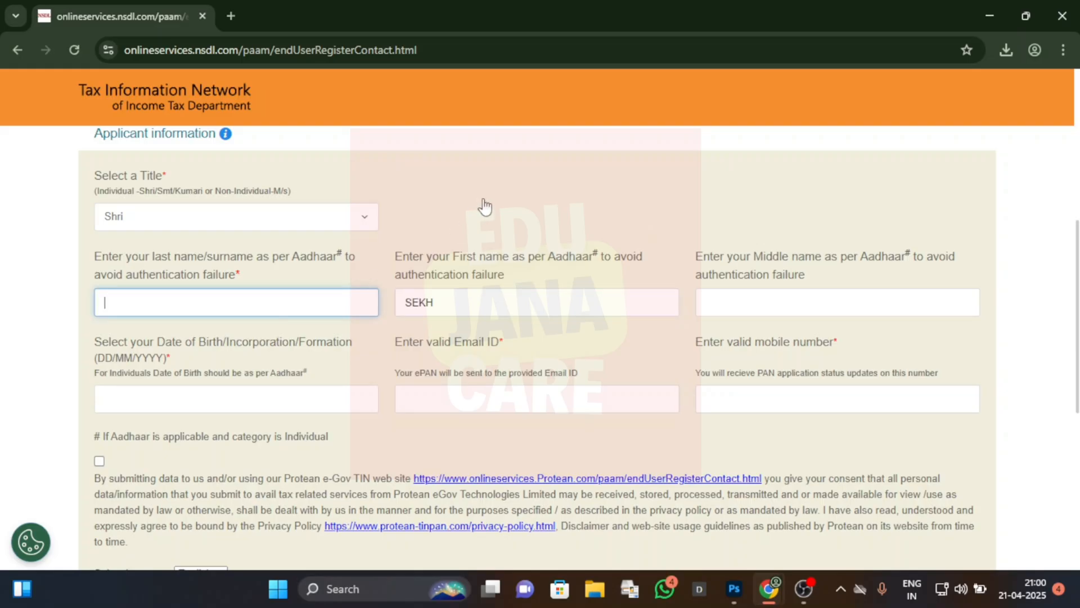
left_click(584, 188)
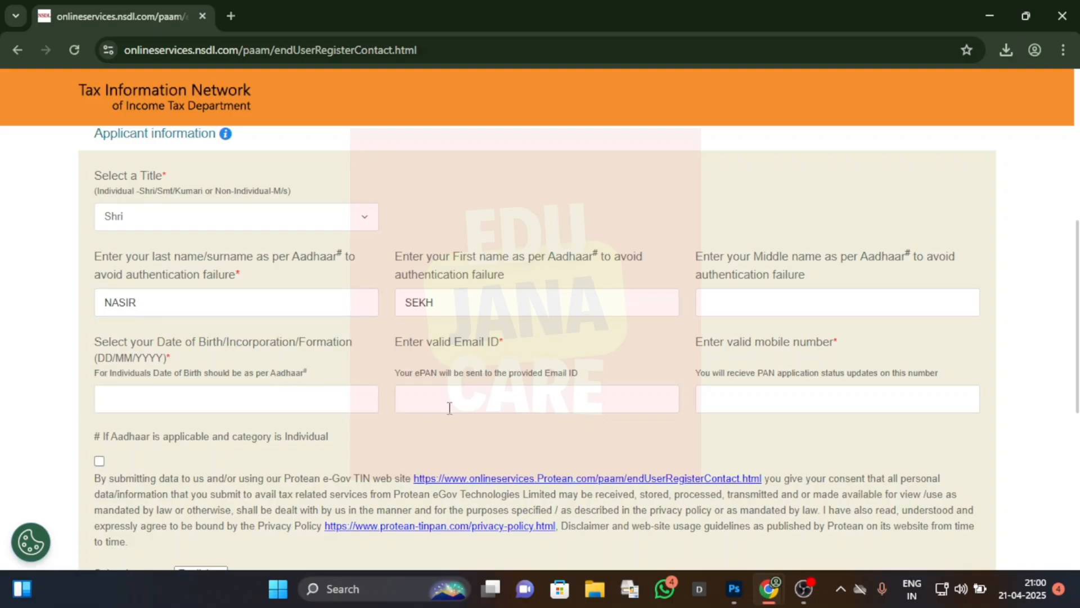
Step: Fill in the applicant's date of birth, email ID and mobile number
left_click(276, 397)
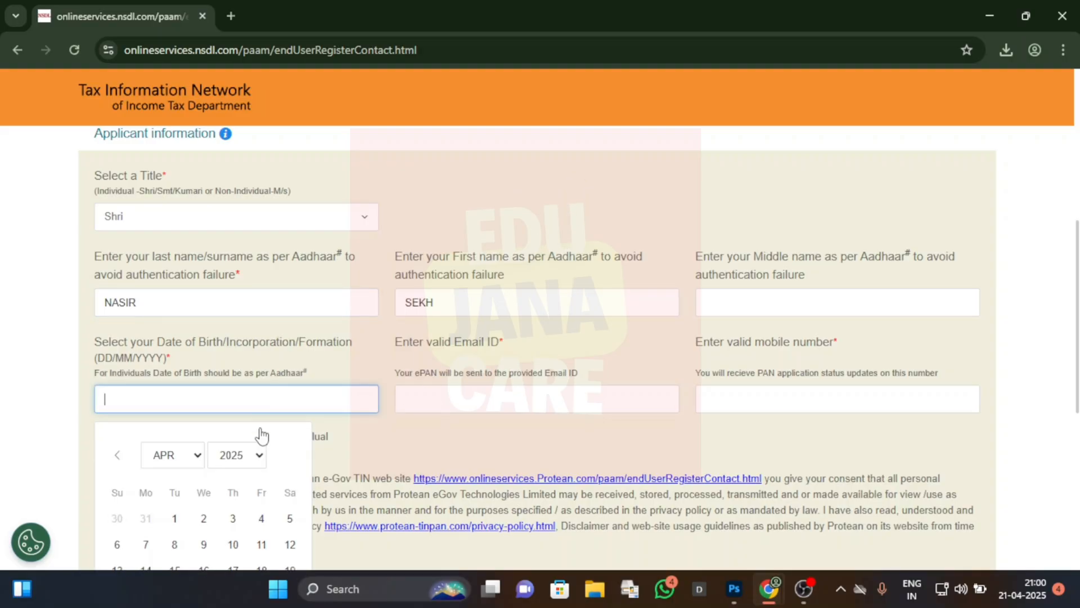
left_click(254, 457)
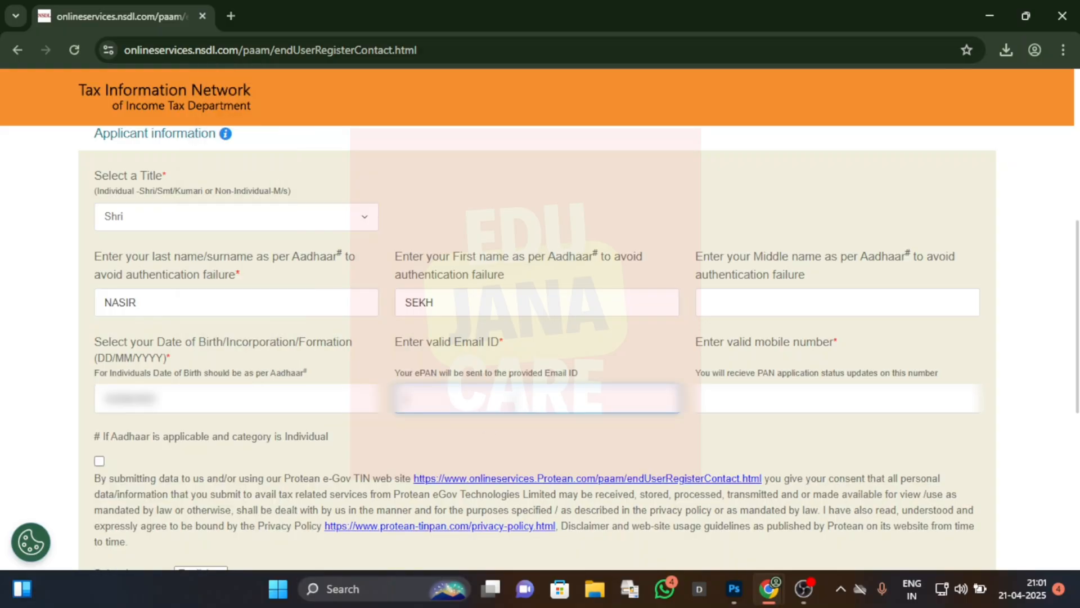
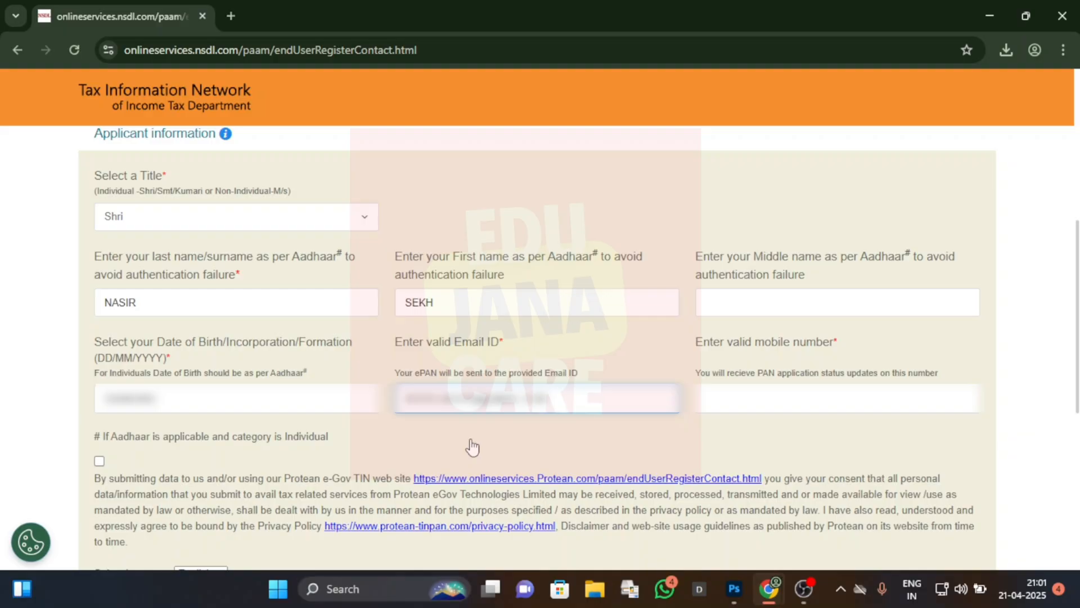
left_click(472, 447)
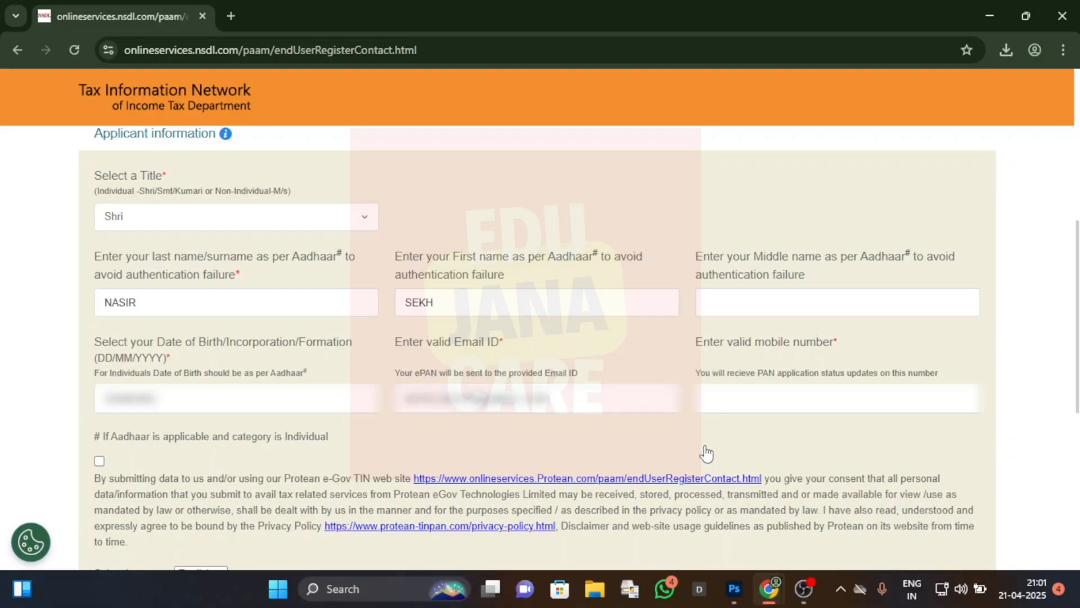
left_click(737, 394)
type("9876543210")
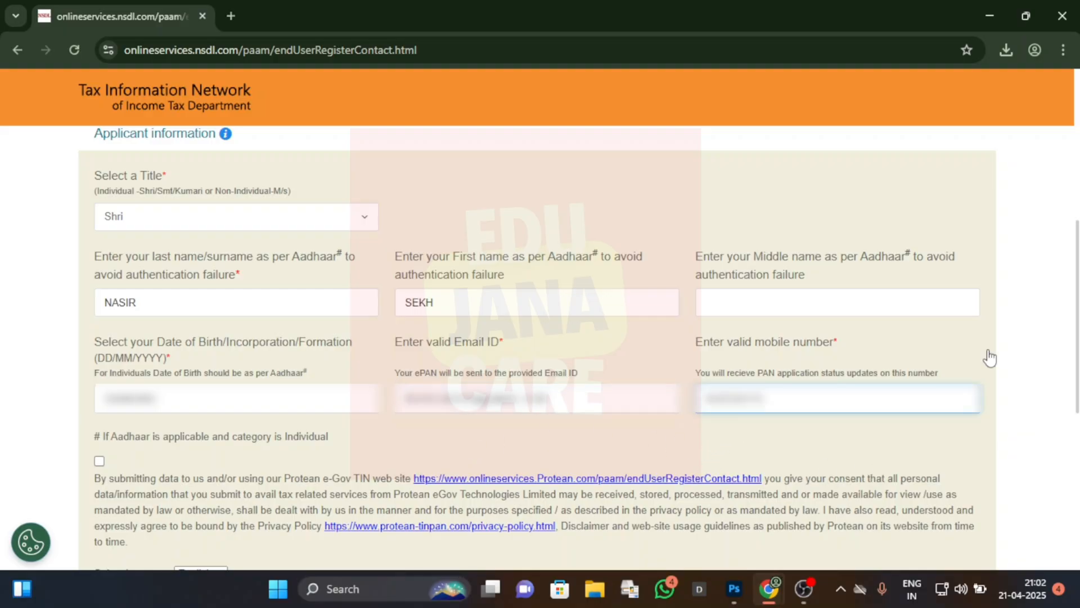
left_click(988, 358)
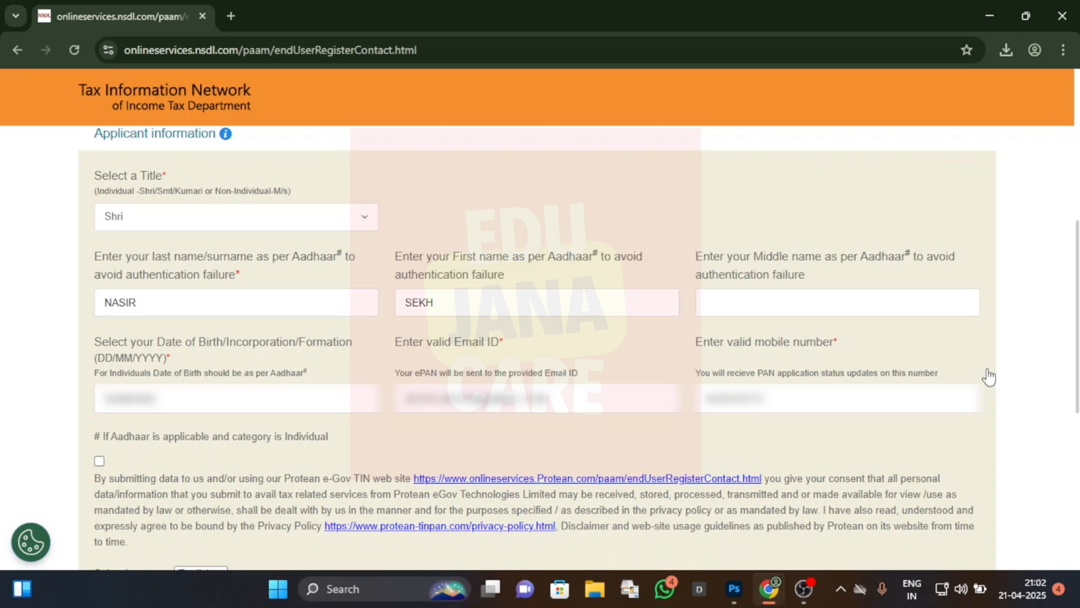
Step: Accept the data-use consent below the applicant information and submit the registration form
left_click(99, 461)
scroll(253, 484, "down", 3)
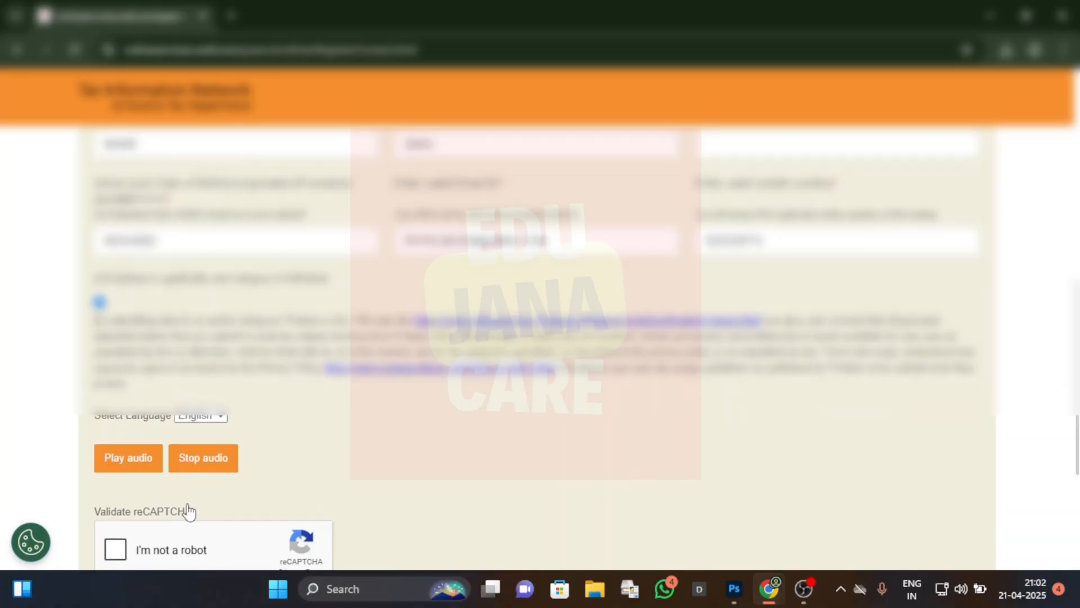
scroll(800, 494, "down", 3)
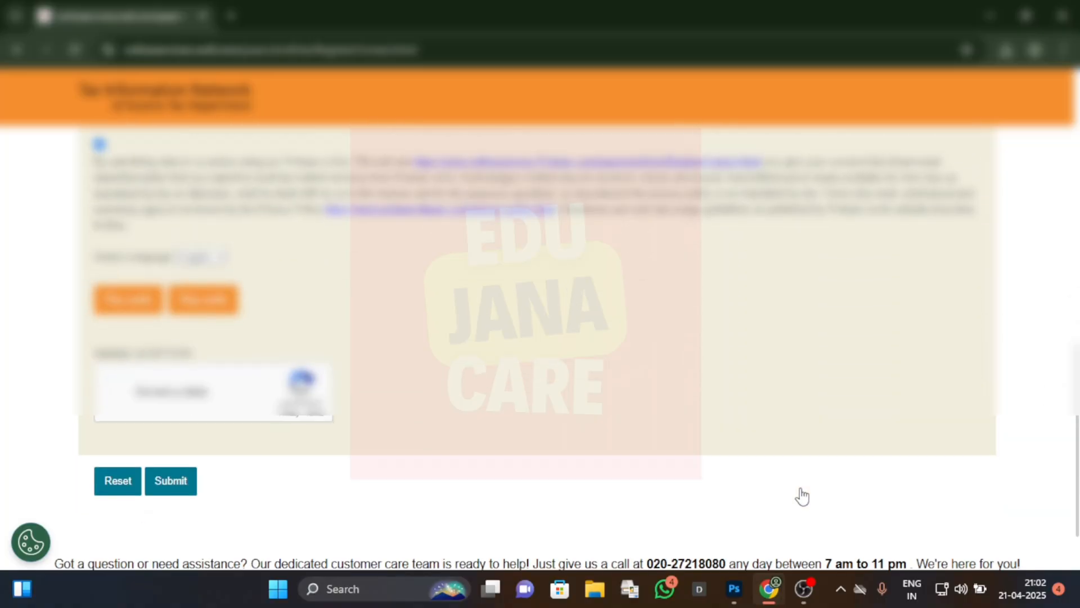
scroll(731, 493, "down", 2)
left_click(172, 406)
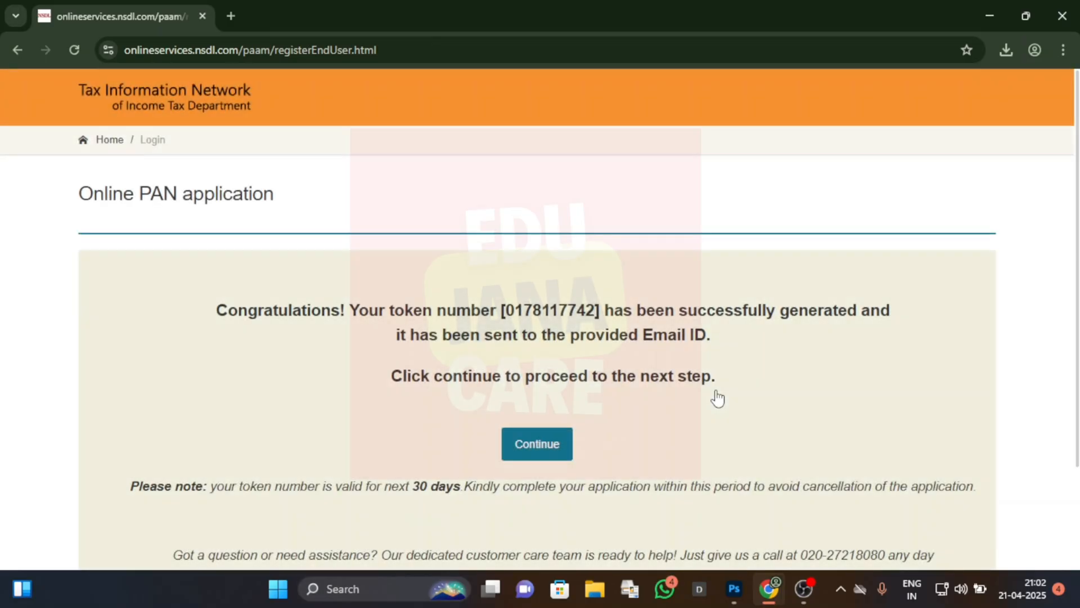
Step: Continue past the token number page and choose PAN Application with supporting documents (Scan, Upload and eSign) as the submission mode
scroll(718, 398, "down", 1)
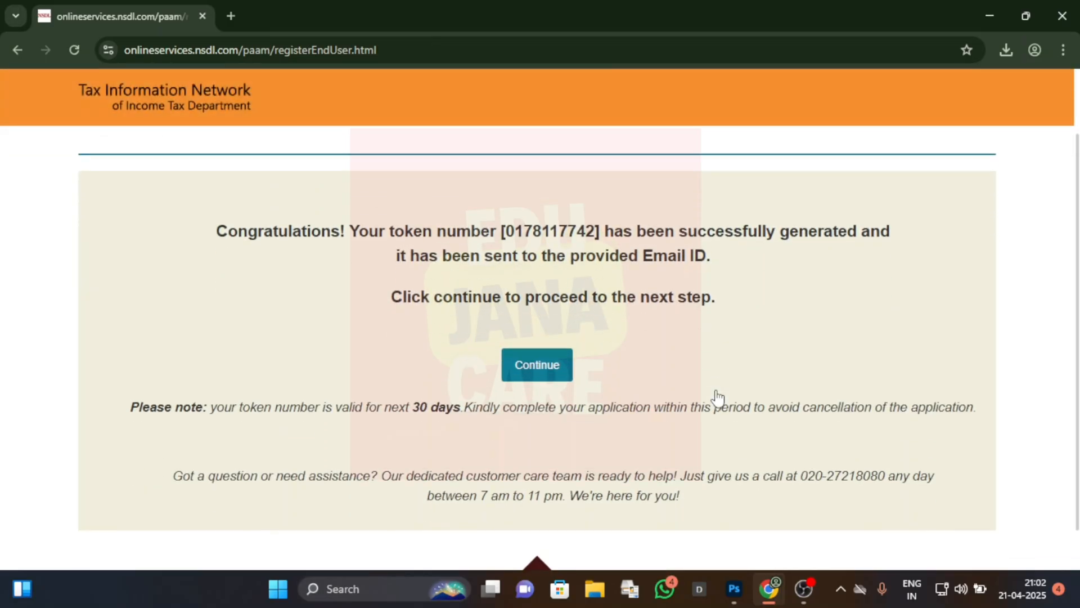
double_click(591, 232)
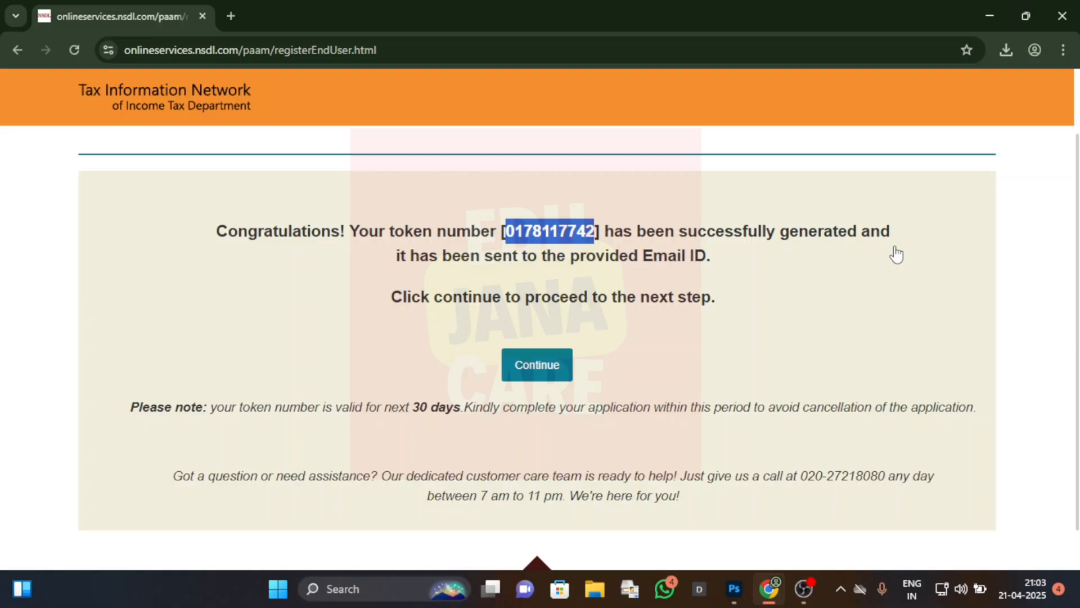
left_click(545, 366)
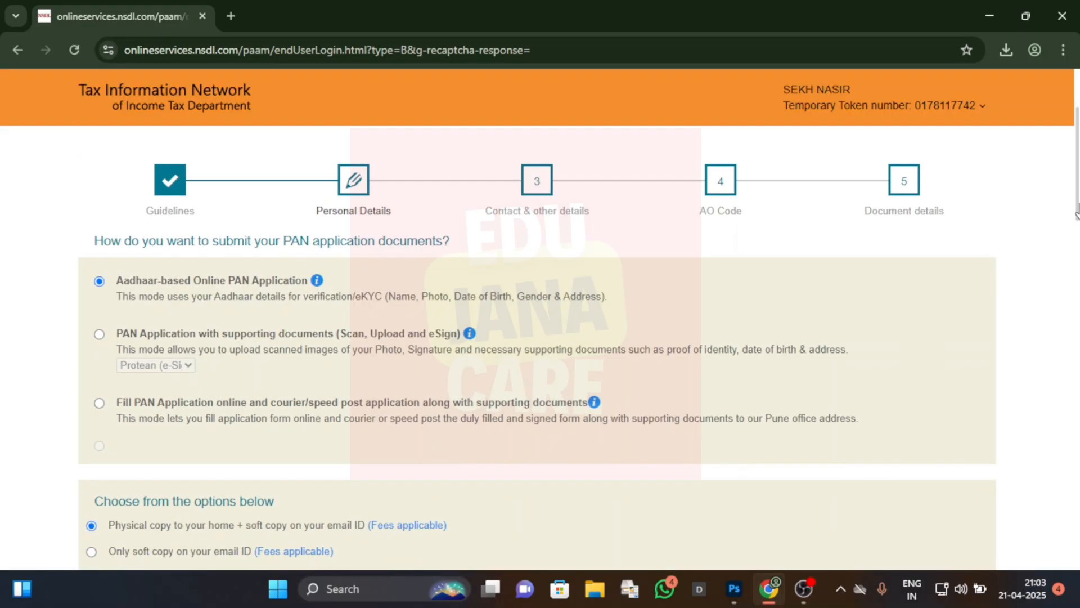
left_click(100, 334)
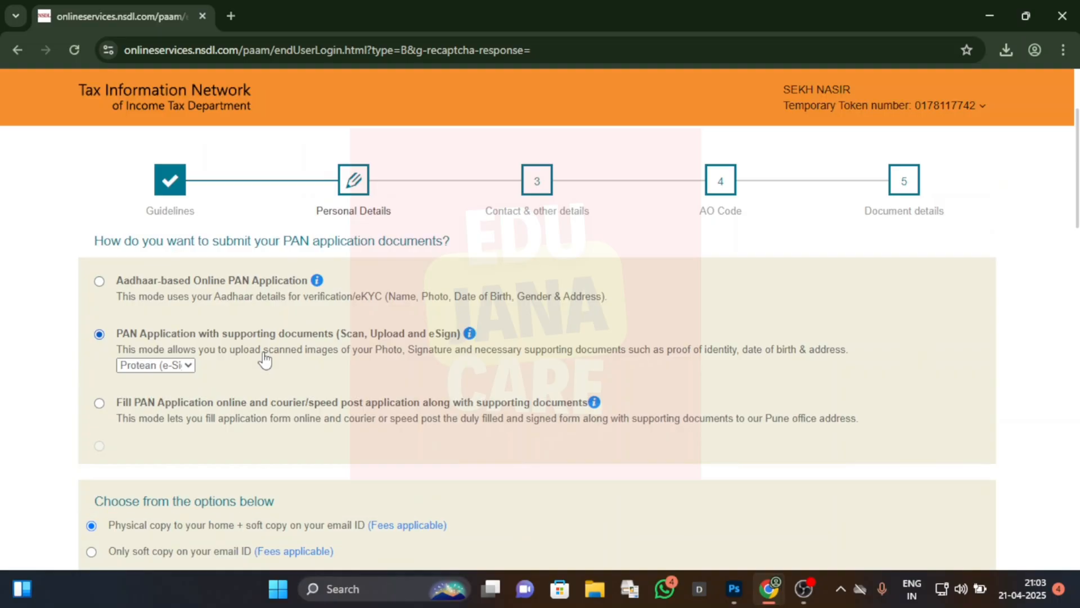
Step: Enter the last four digits of the applicant's Aadhaar number and the full name as per Aadhaar
scroll(666, 371, "down", 3)
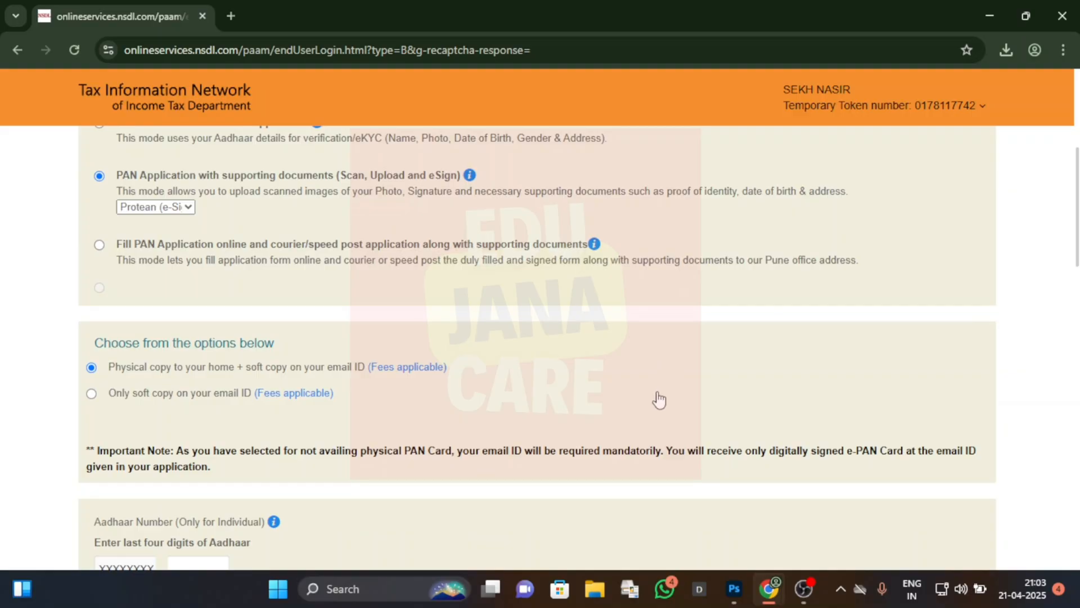
scroll(657, 398, "down", 4)
left_click(186, 331)
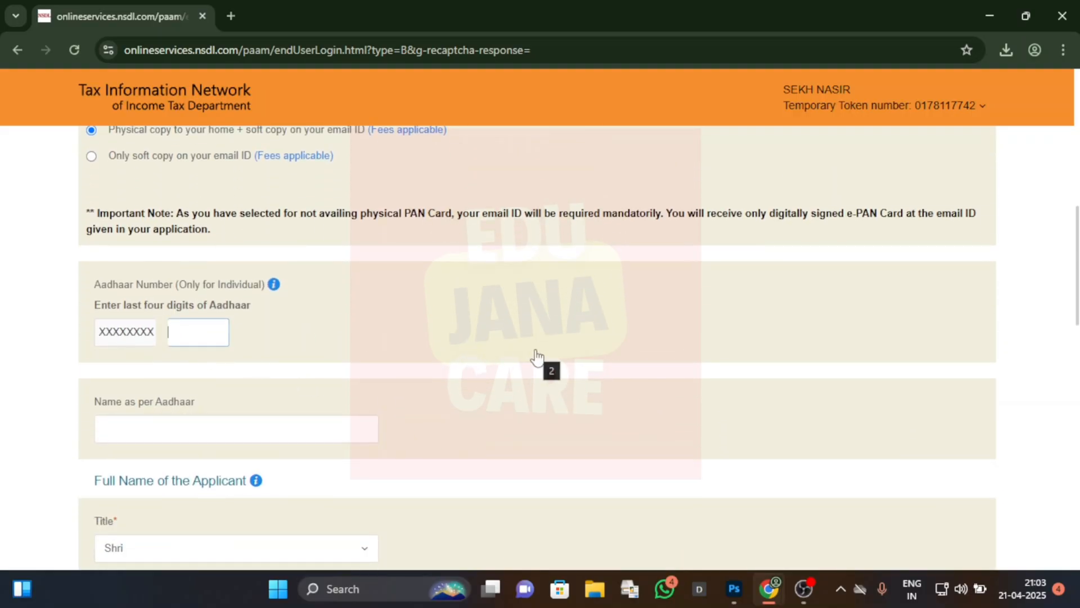
scroll(536, 357, "down", 1)
left_click(312, 354)
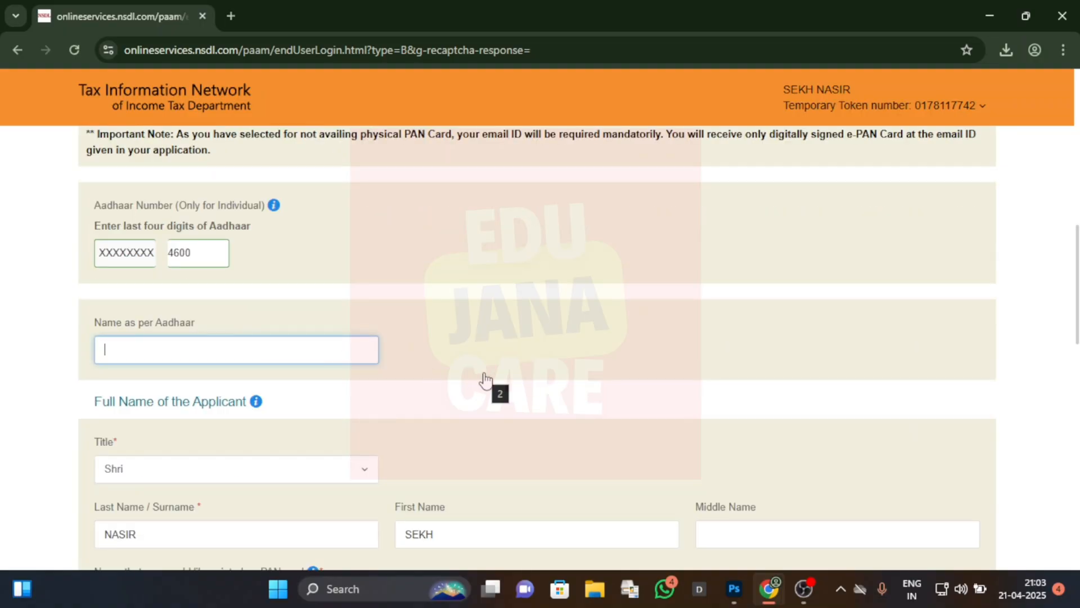
Step: Set the applicant's gender to Male in the personal details
scroll(484, 381, "down", 2)
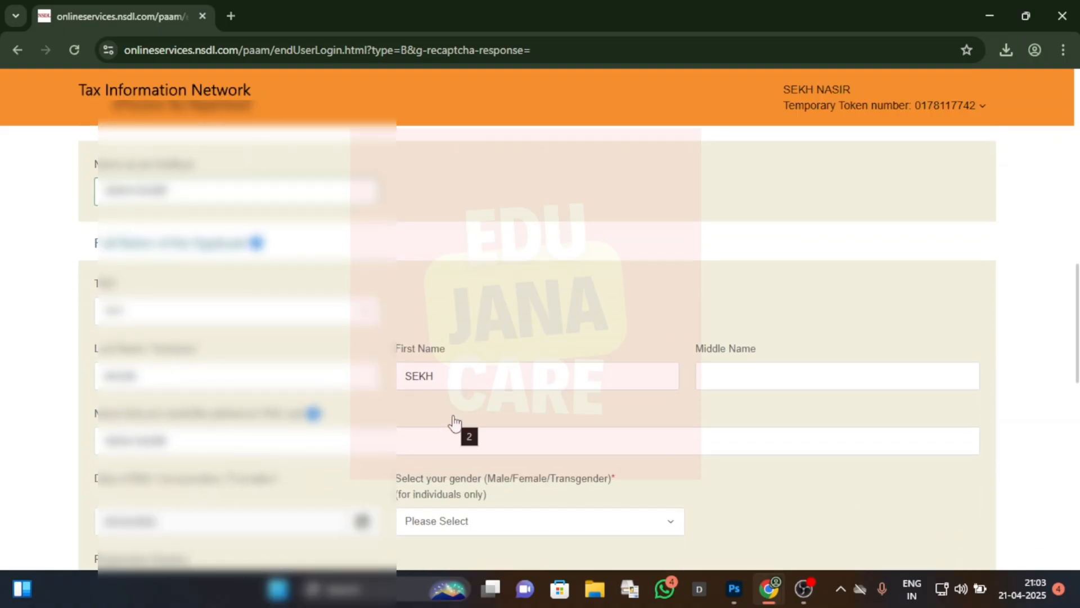
scroll(671, 411, "down", 2)
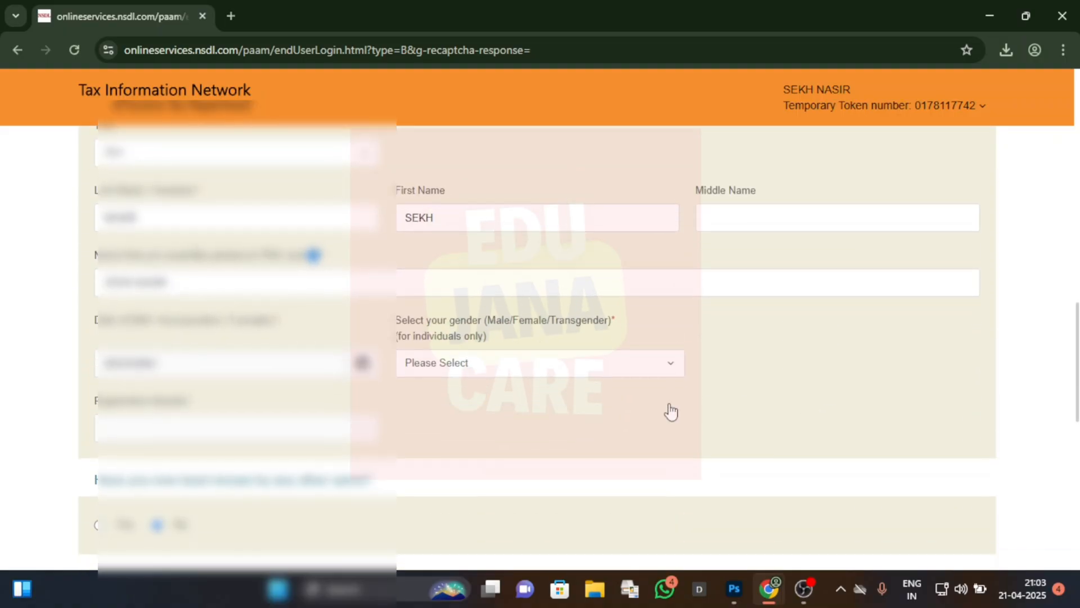
left_click(603, 365)
left_click(448, 428)
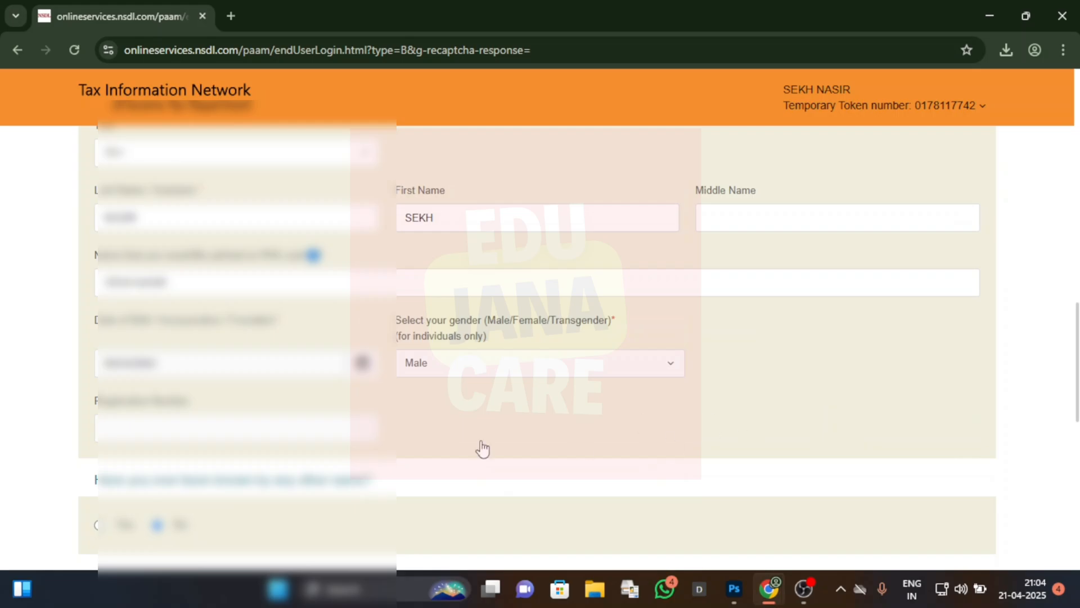
Step: Enter the father's first name and surname in the parents' details section
scroll(947, 406, "down", 2)
scroll(947, 406, "down", 6)
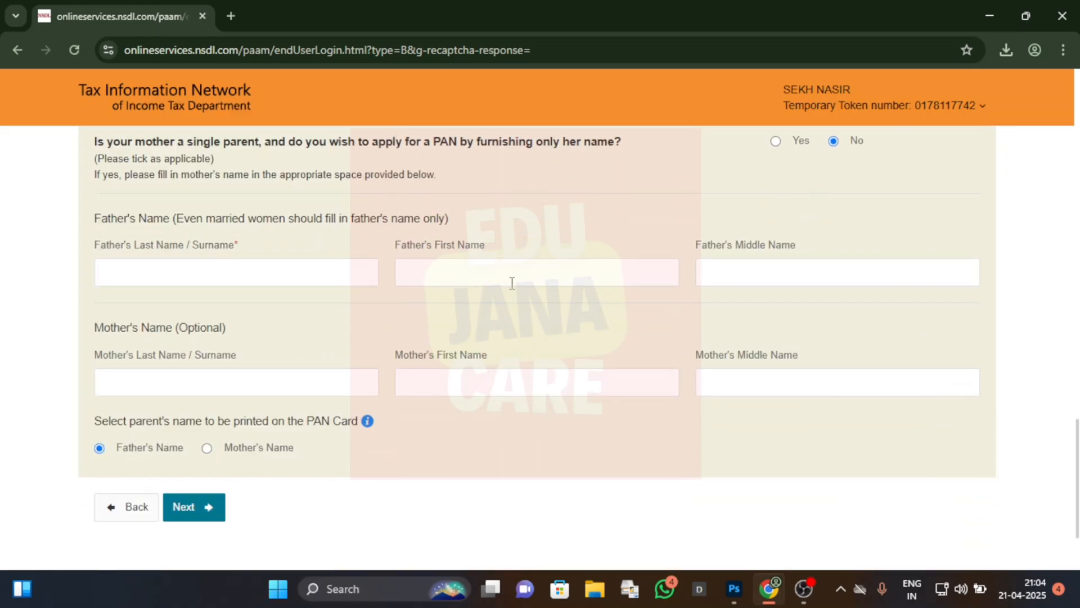
left_click(531, 275)
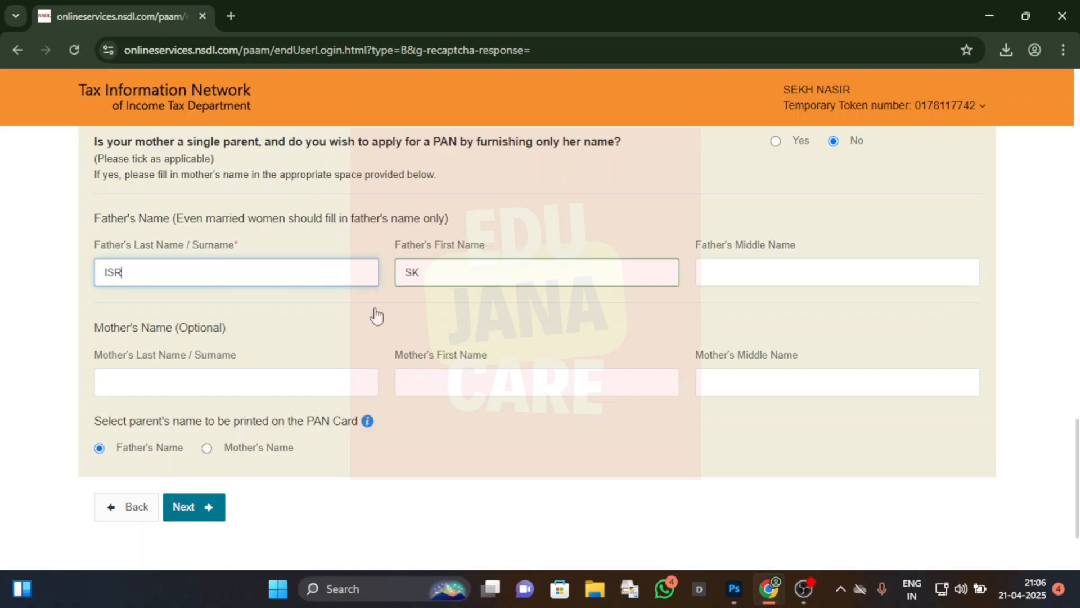
type("AEL")
left_click(376, 316)
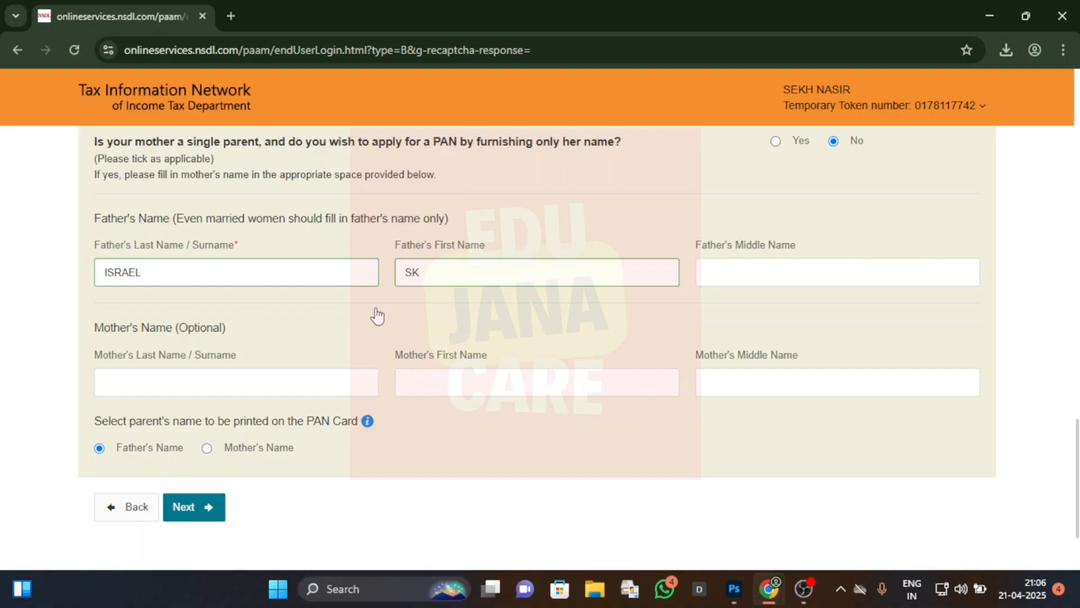
Step: Check the single-parent answer and father's name in the parents' details, and continue to the contact and other details
scroll(779, 318, "up", 3)
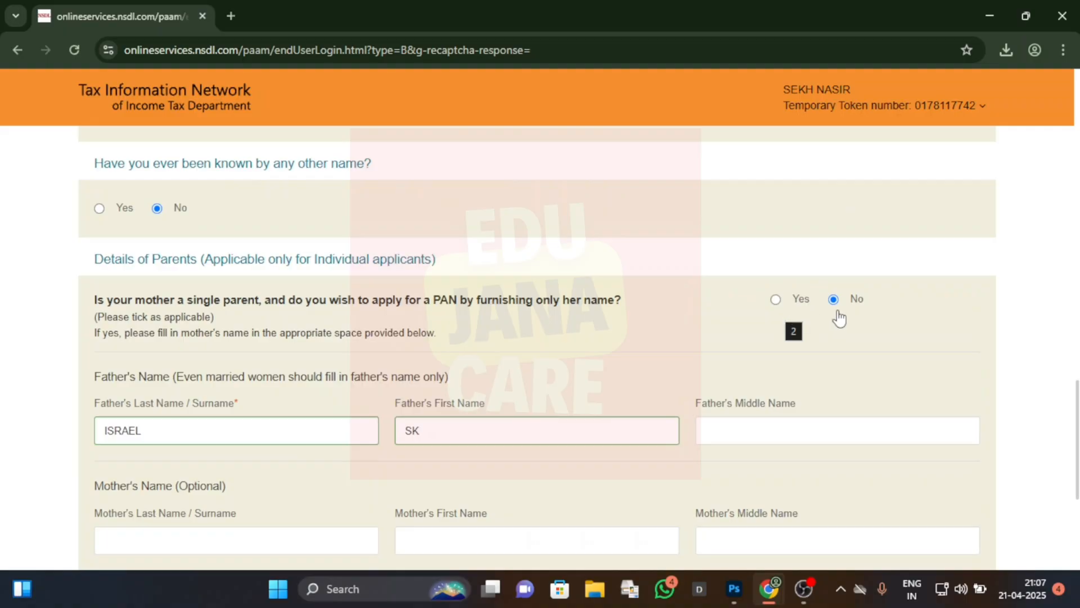
scroll(984, 345, "down", 3)
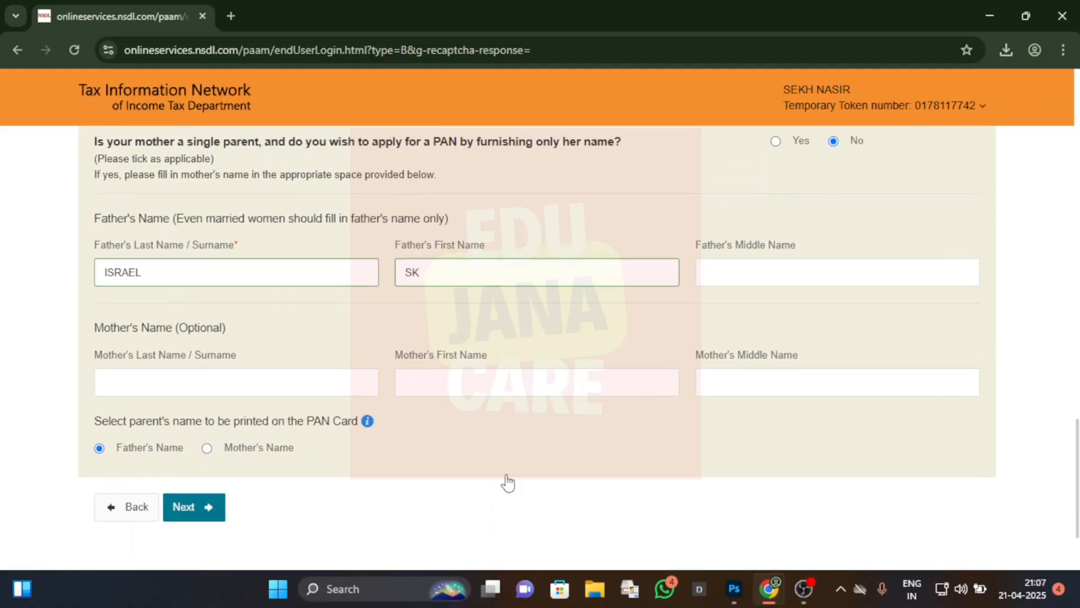
left_click(216, 510)
Step: Declare No income as the source of income and choose Residence as the address for communication
scroll(544, 444, "down", 1)
scroll(544, 445, "down", 1)
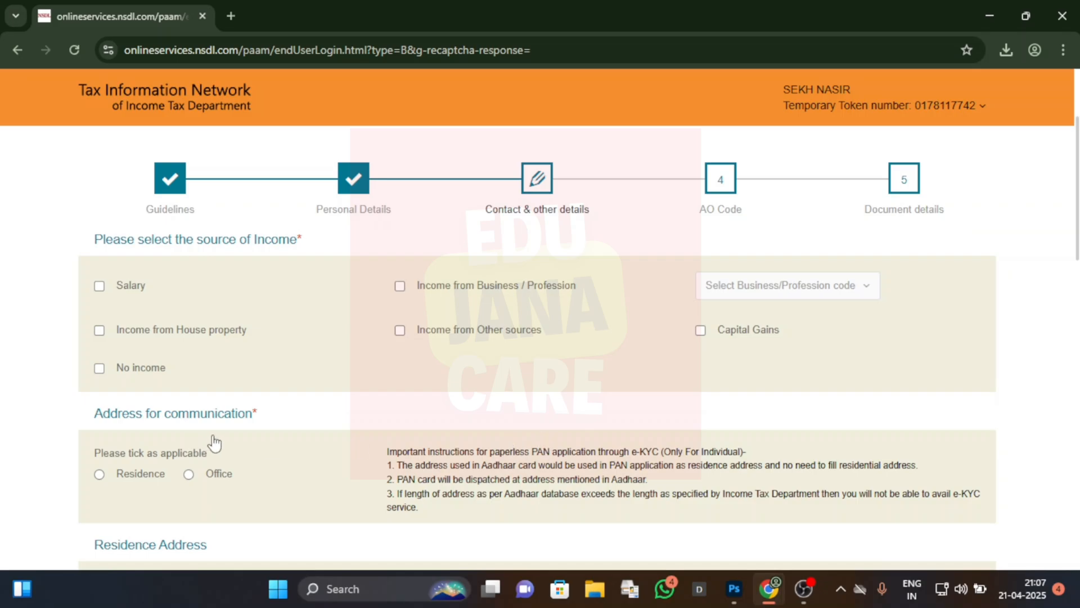
left_click(101, 371)
scroll(322, 401, "down", 1)
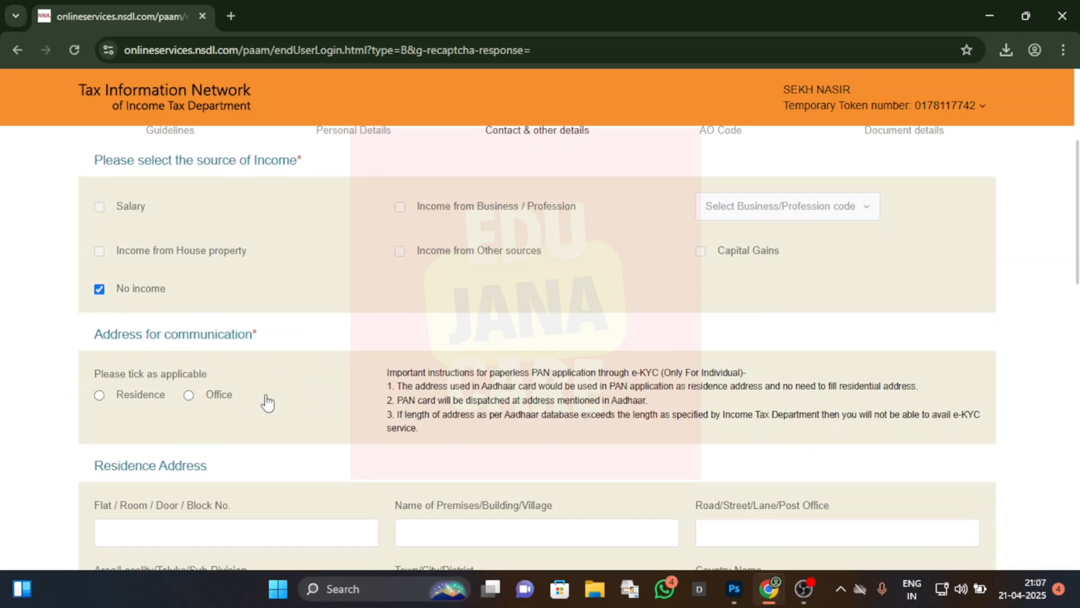
left_click(100, 396)
Step: Fill in the applicant's flat or block number, premises or village name, and post office in the residence address
left_click_drag(1075, 269, 1076, 336)
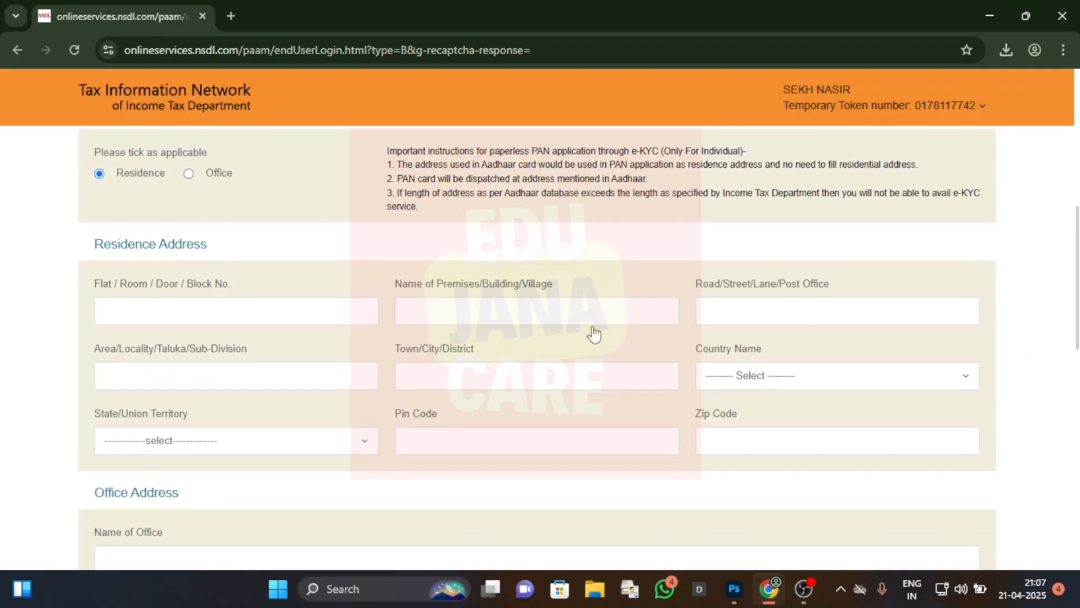
left_click(229, 318)
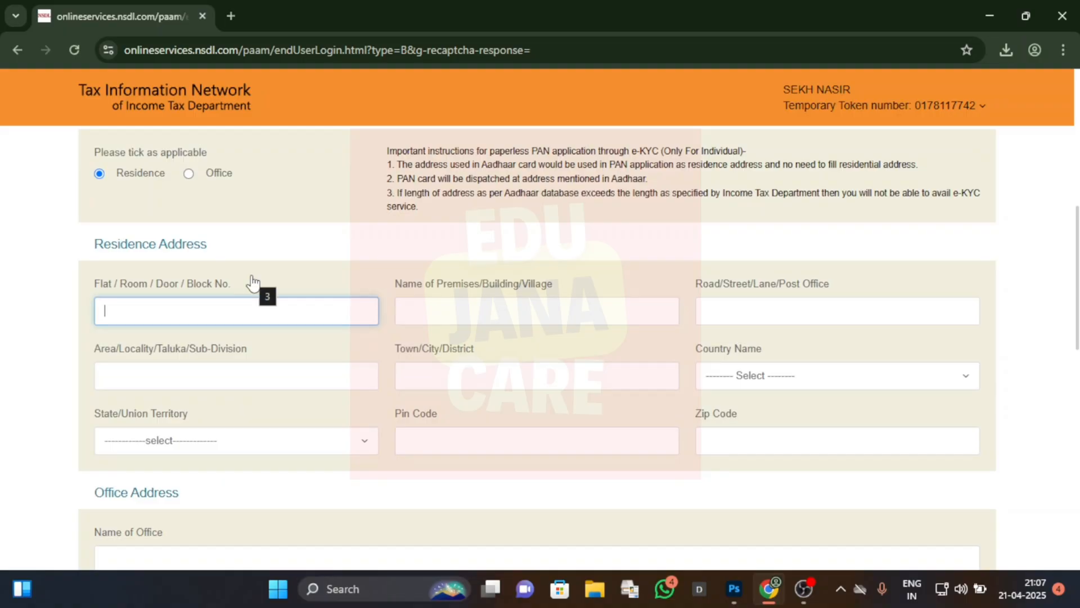
left_click(468, 316)
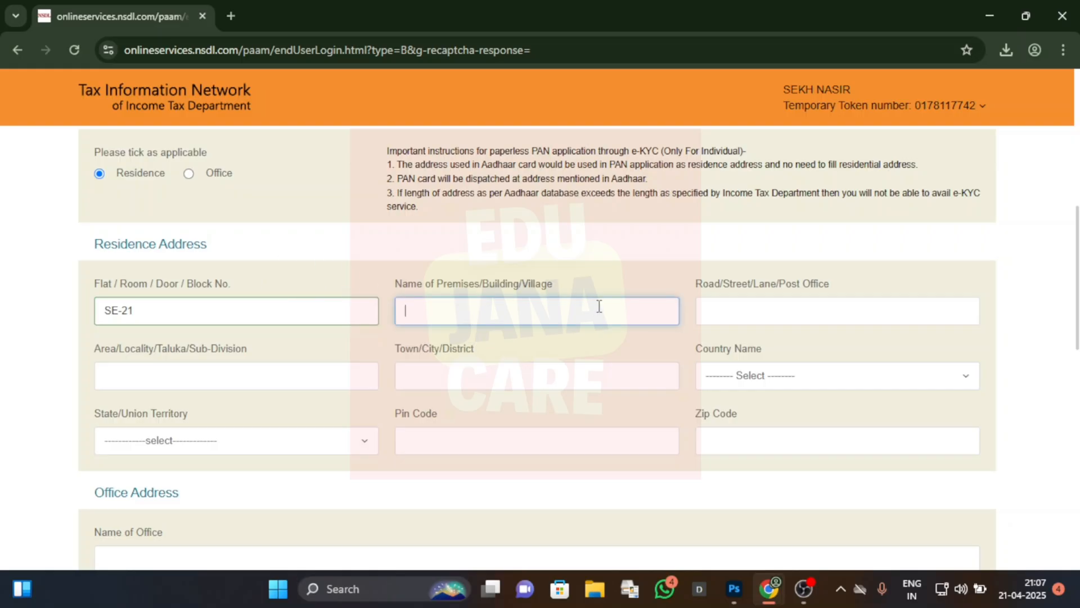
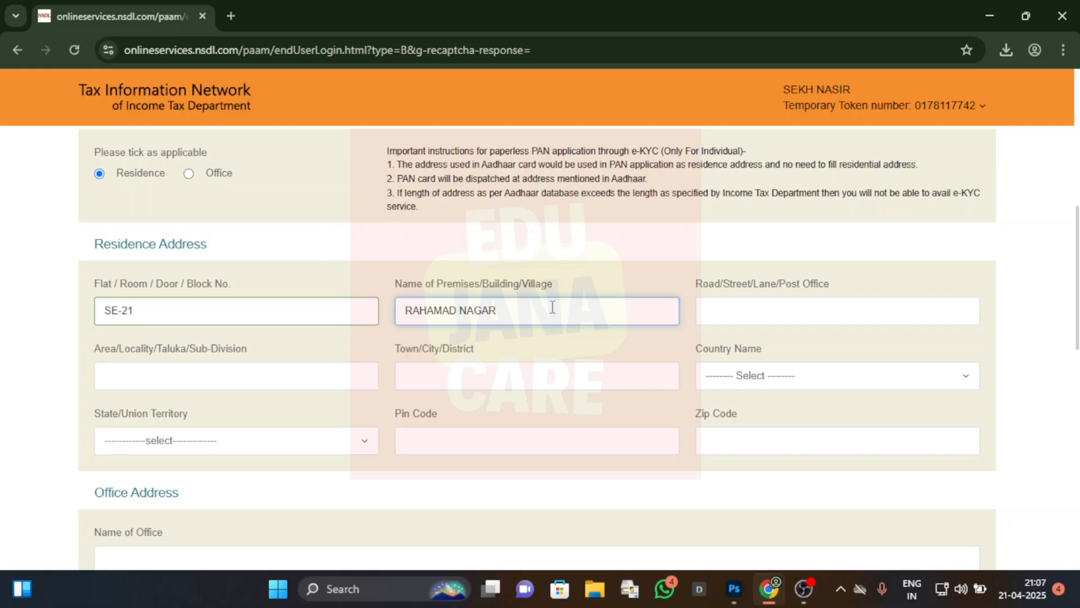
left_click(713, 301)
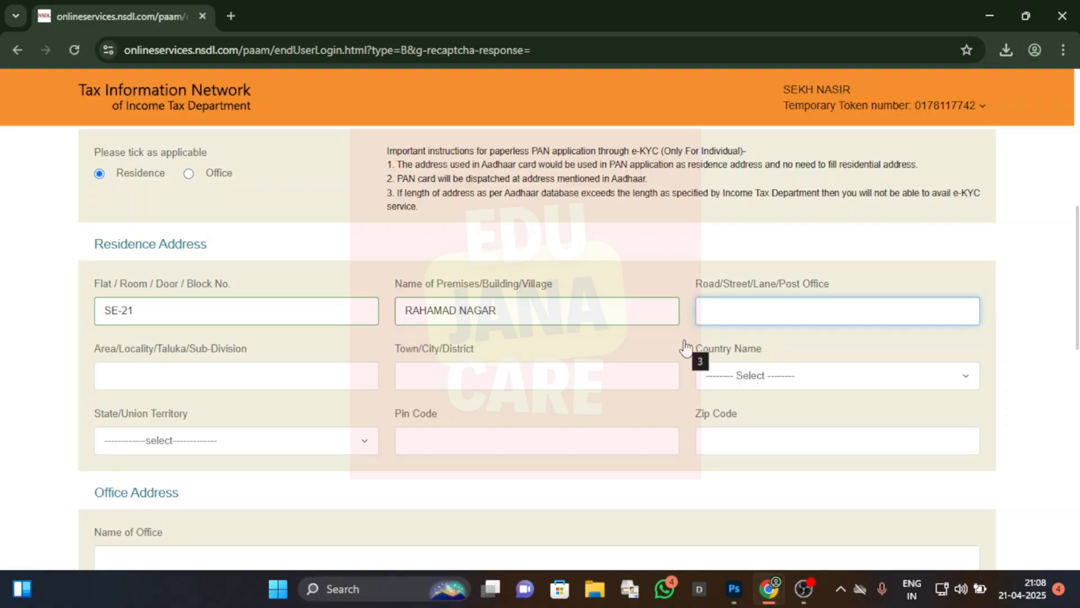
left_click(685, 348)
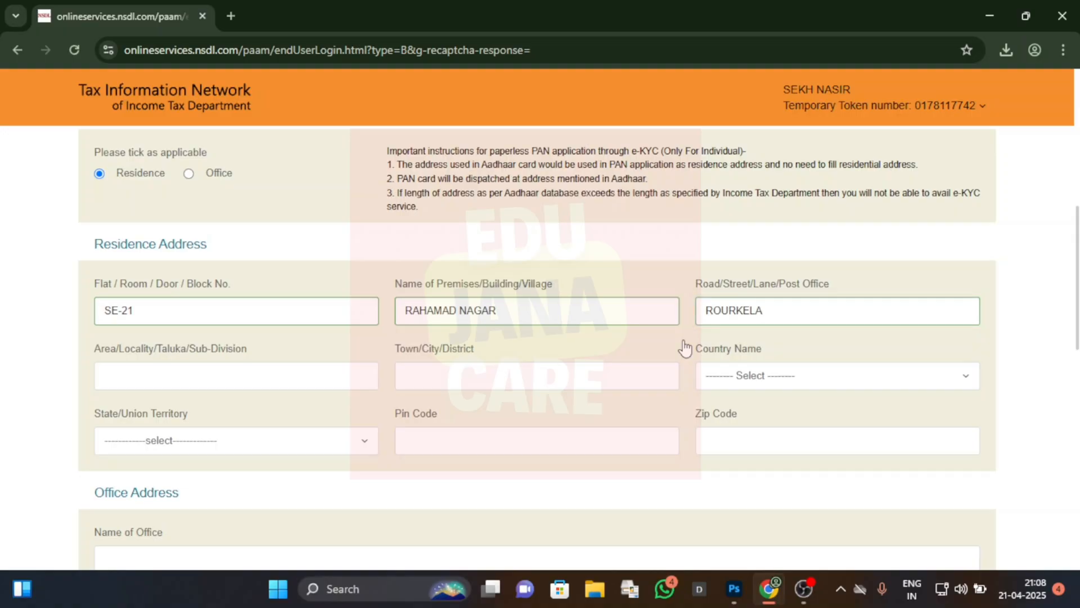
Step: Enter the applicant's area or sub-division and the town or district in the residence address
left_click(199, 374)
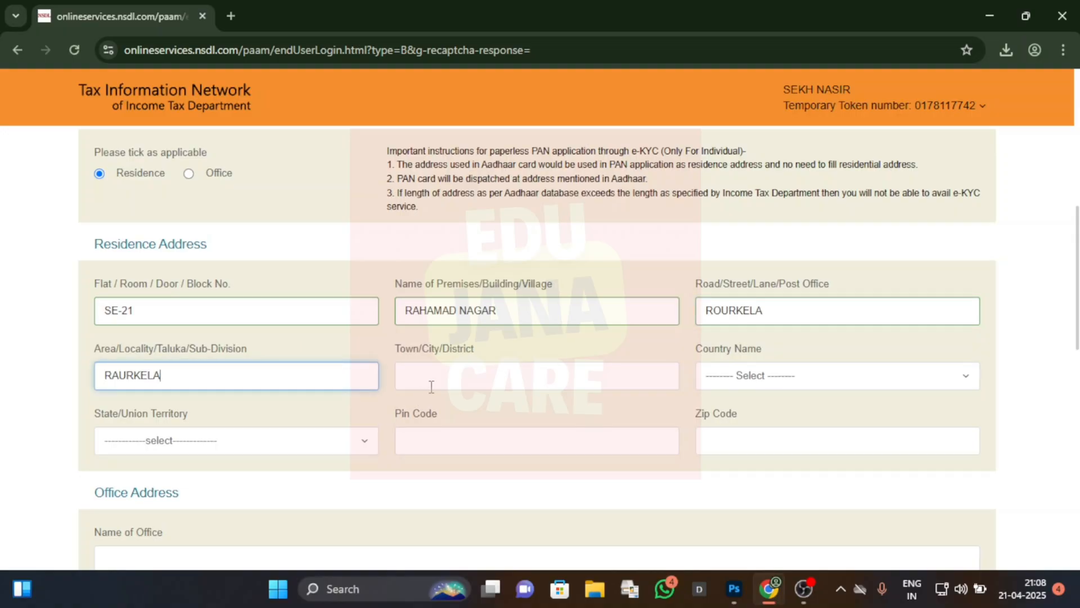
left_click(432, 386)
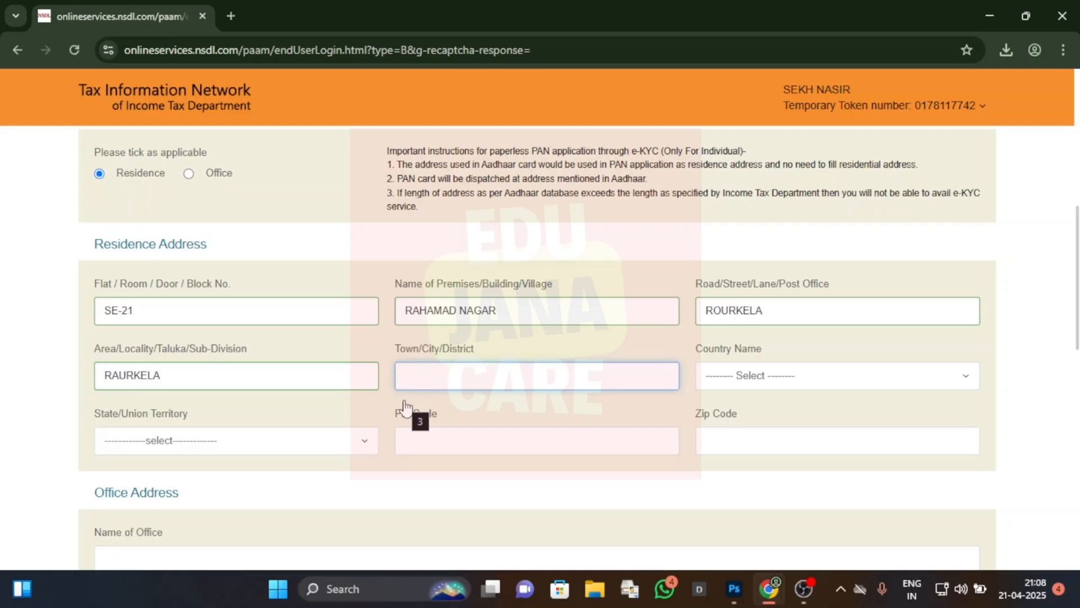
left_click(676, 360)
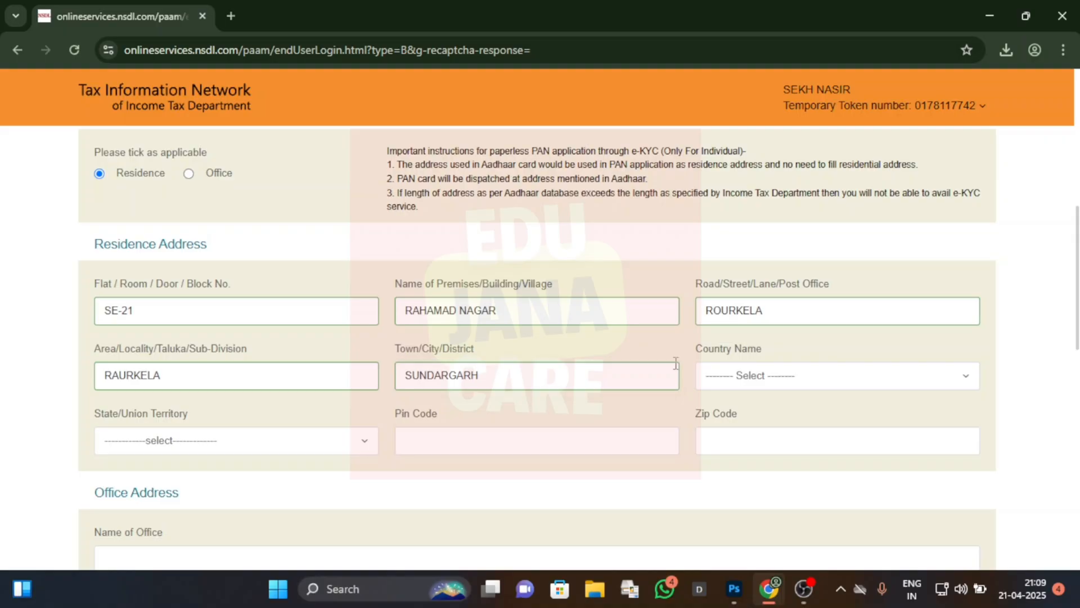
Step: Set the residence address country to INDIA and the state to ODISHA
left_click(780, 380)
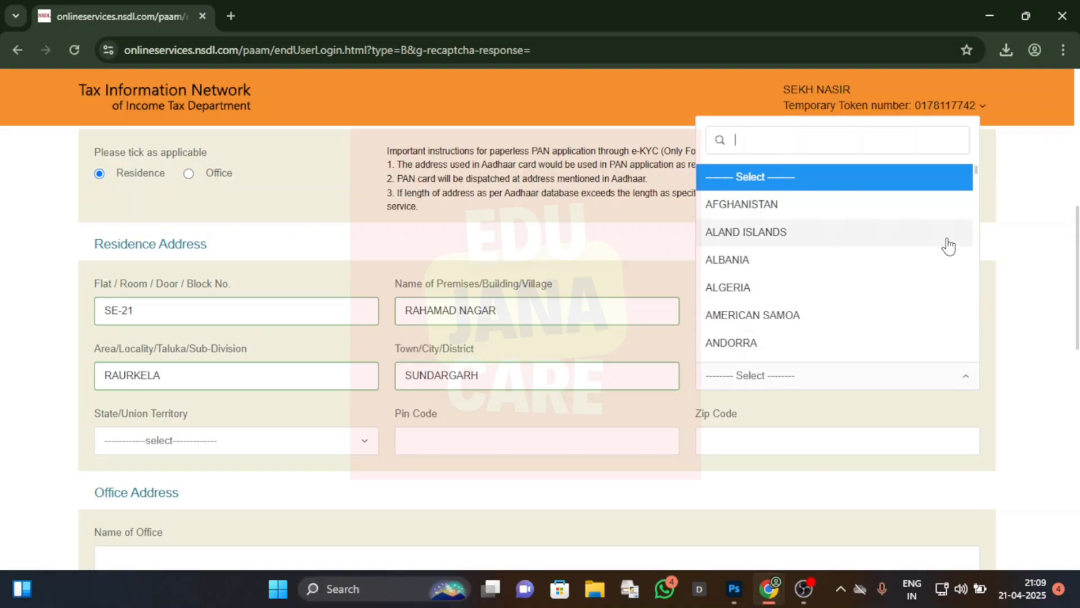
type("INDI")
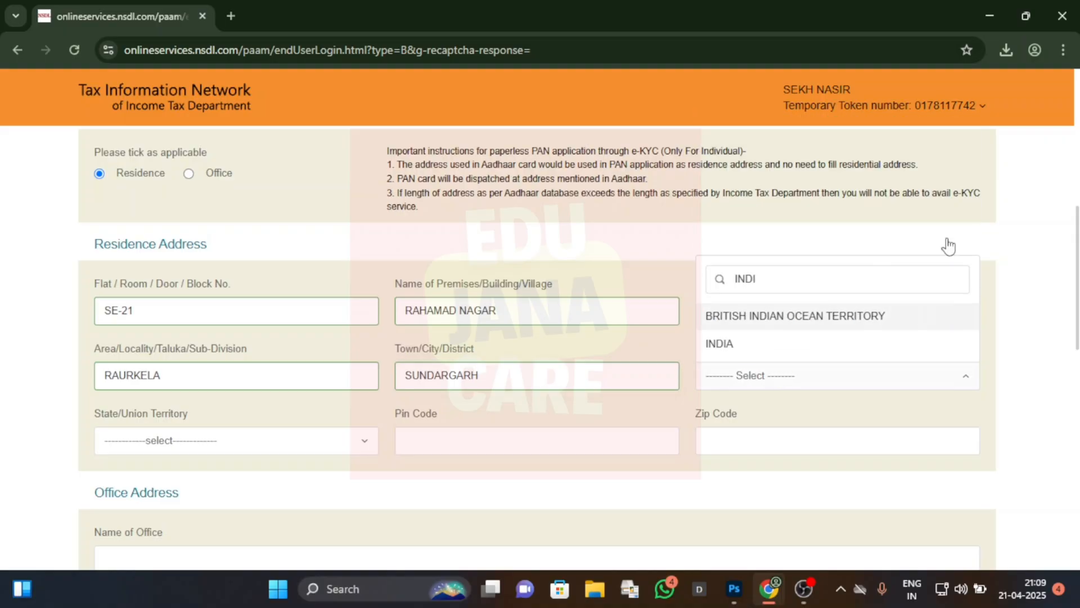
left_click(768, 344)
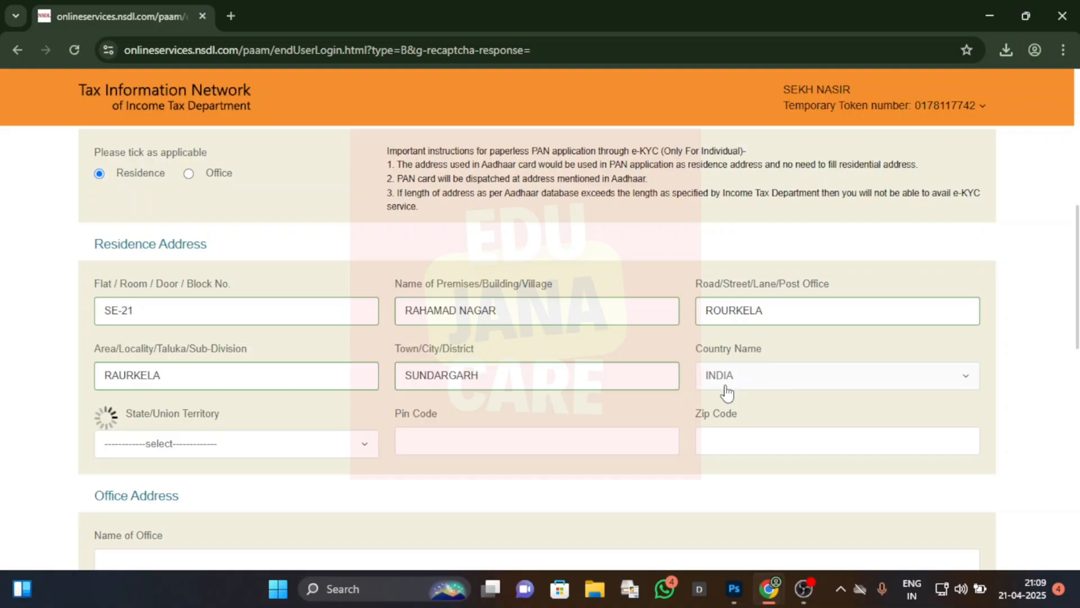
left_click(260, 442)
scroll(232, 345, "down", 5)
type("O")
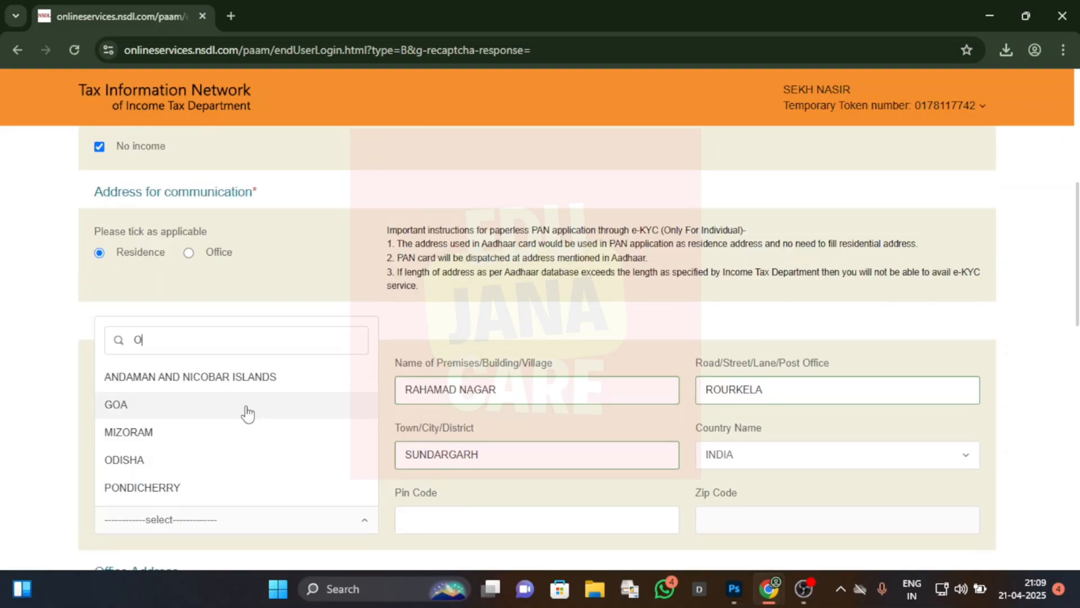
type("DI")
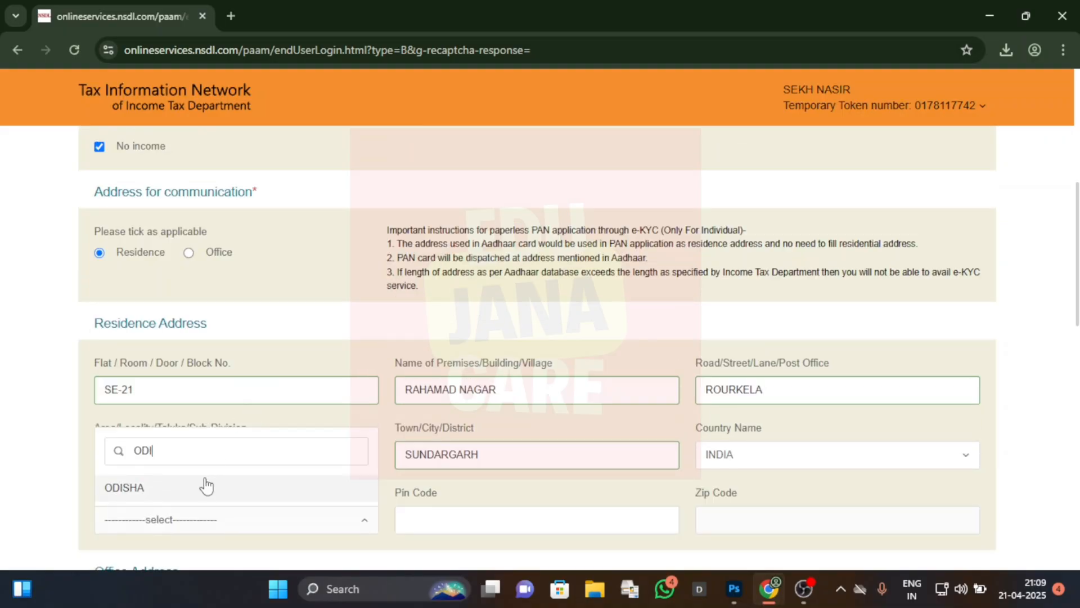
left_click(169, 488)
Step: Enter the applicant's postal code to complete the residence address
scroll(1003, 466, "down", 1)
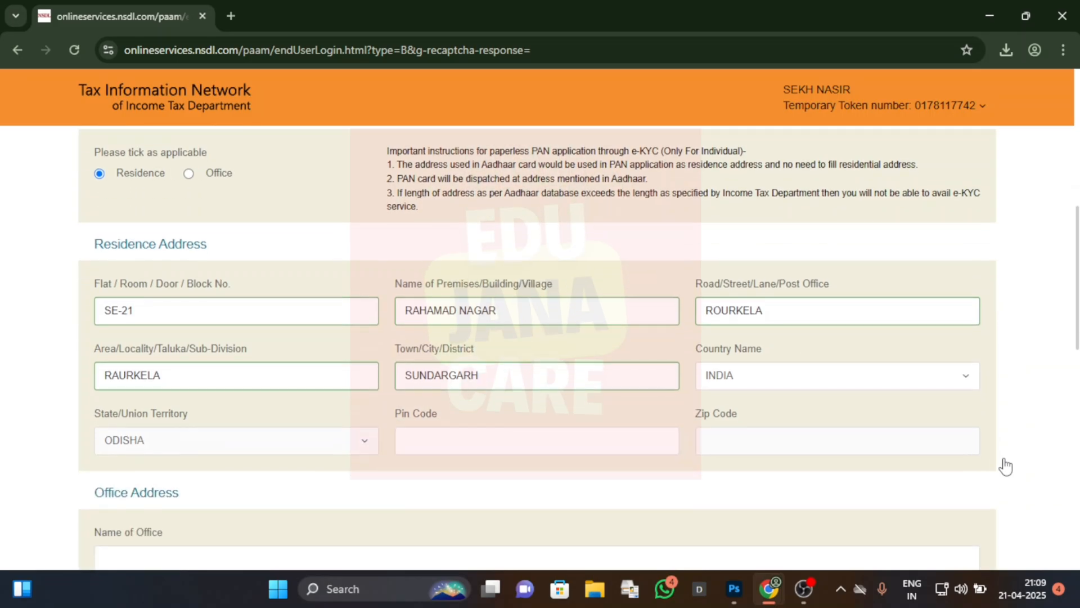
left_click(529, 441)
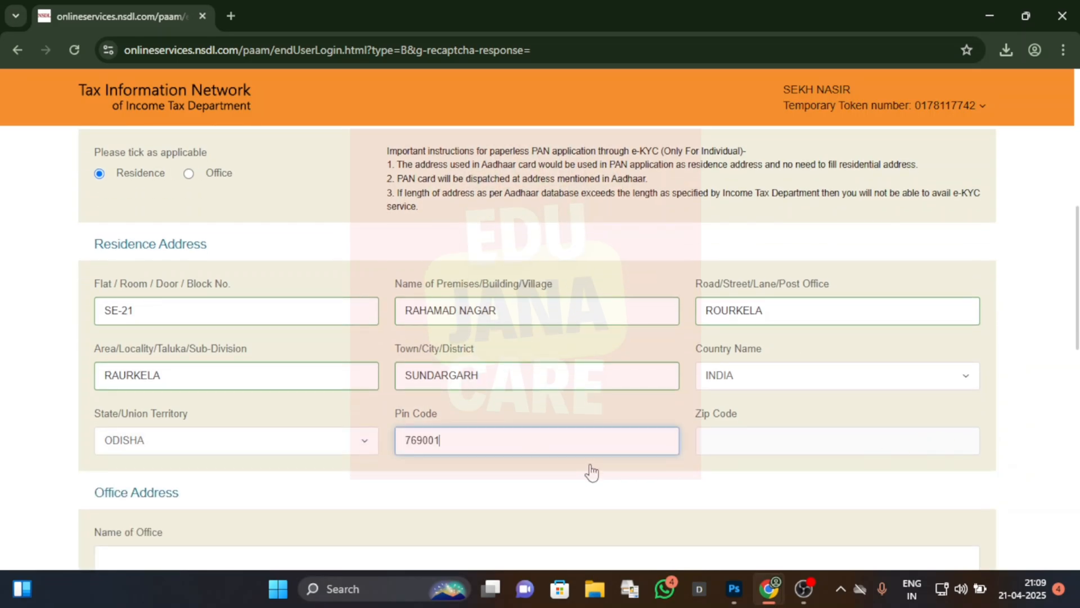
left_click(1029, 440)
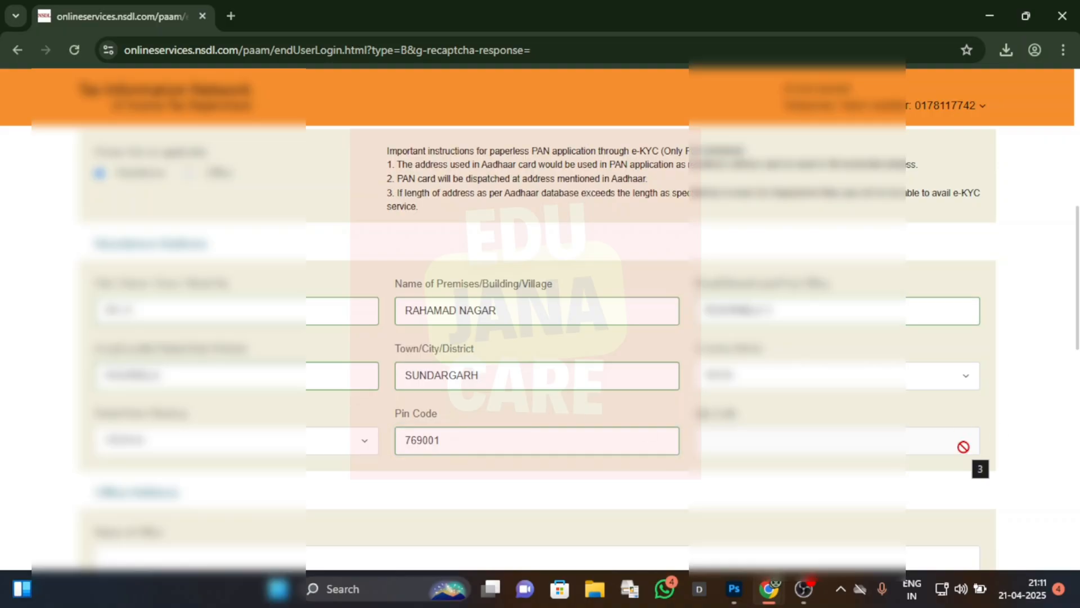
Step: Set the telephone country code (ISD code) to India and continue to the AO code page
scroll(1023, 437, "down", 7)
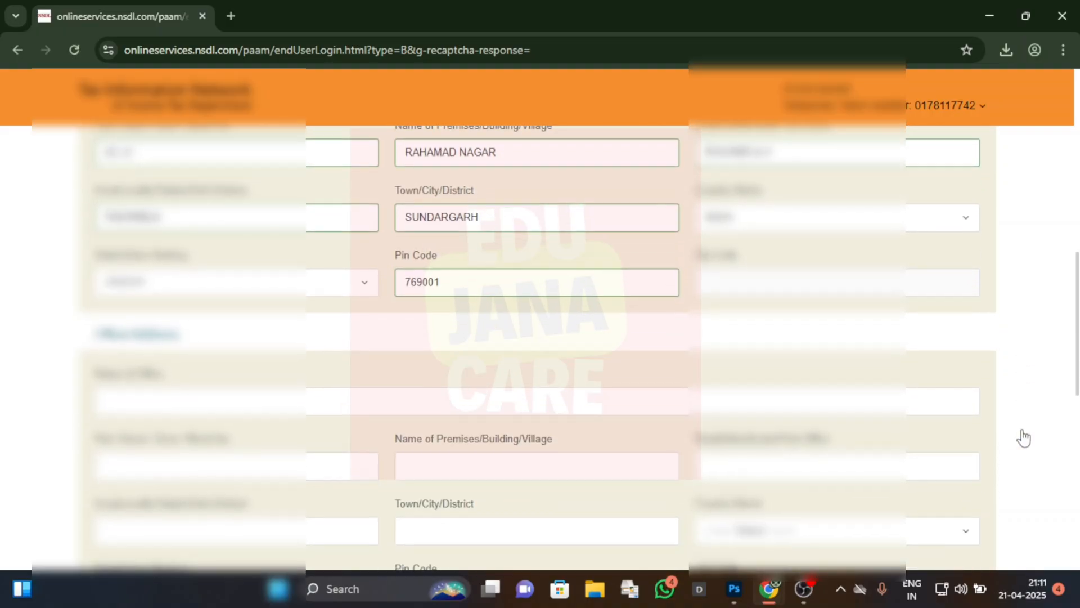
scroll(1023, 437, "down", 3)
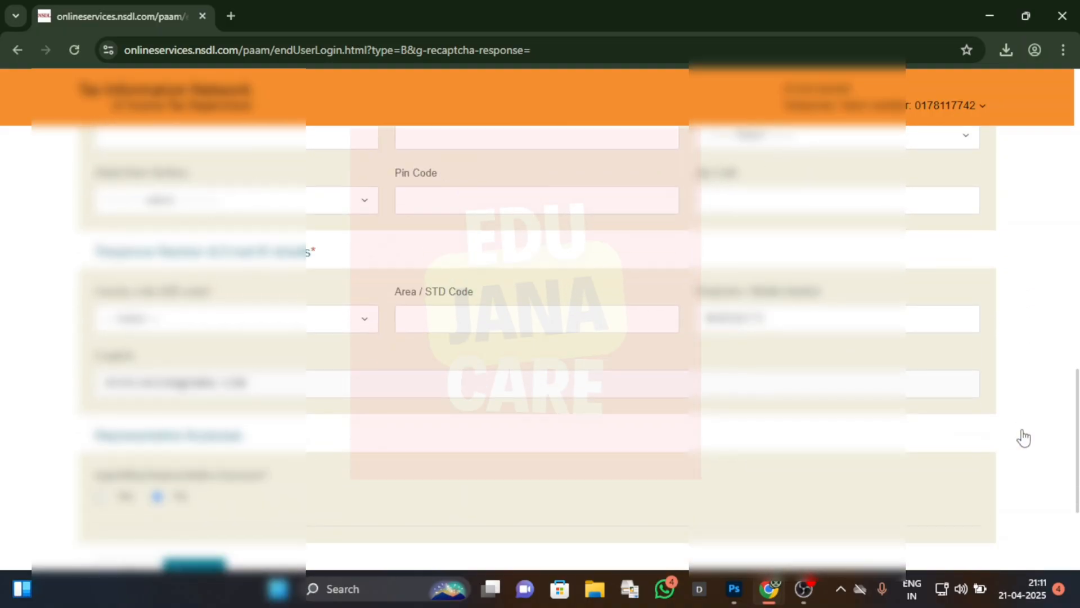
left_click(344, 326)
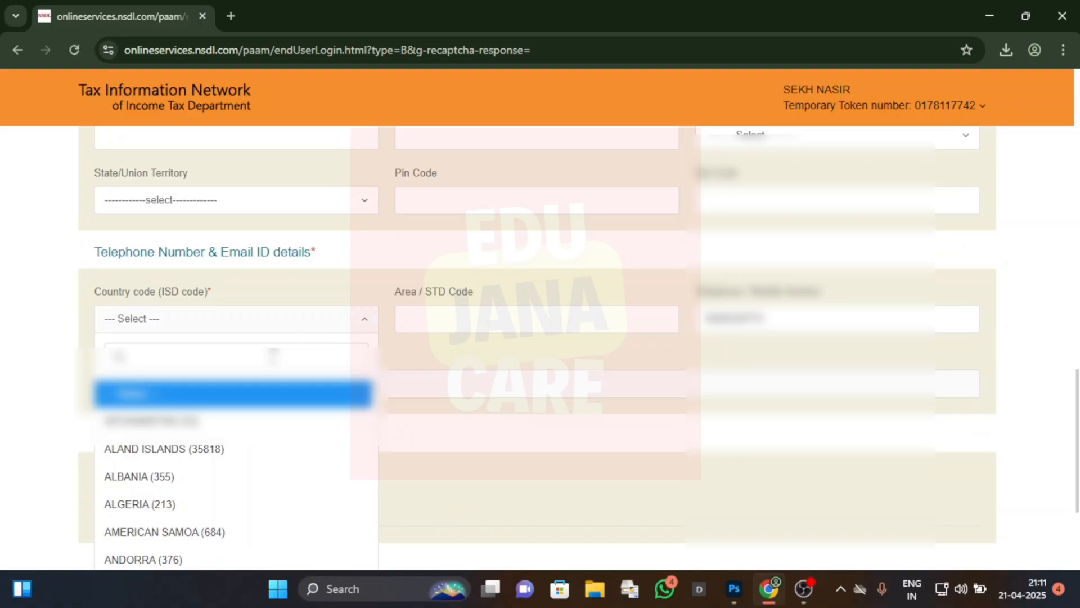
type("indi")
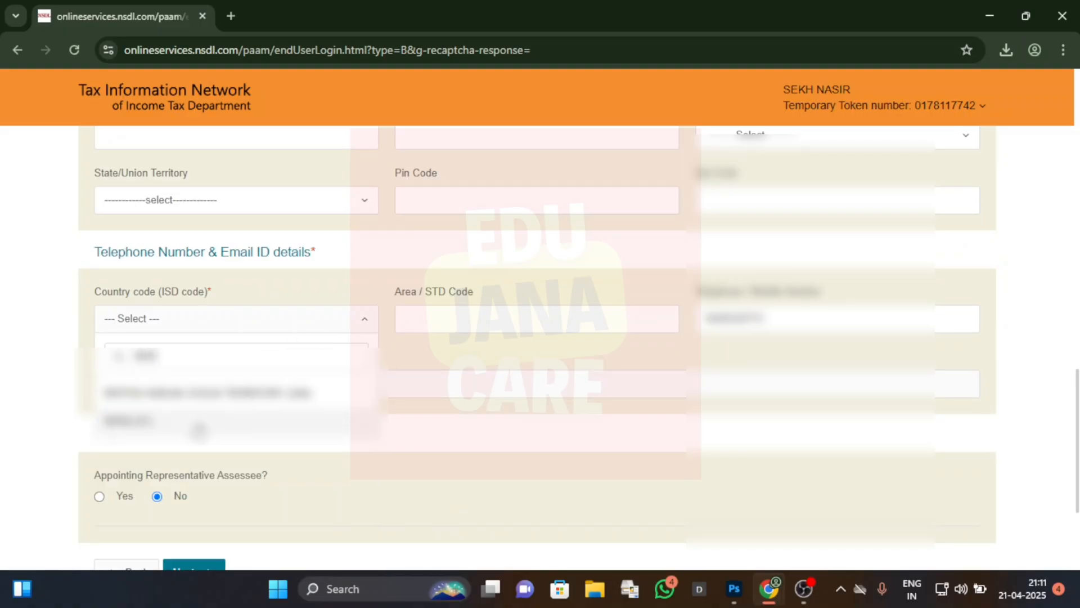
left_click(239, 420)
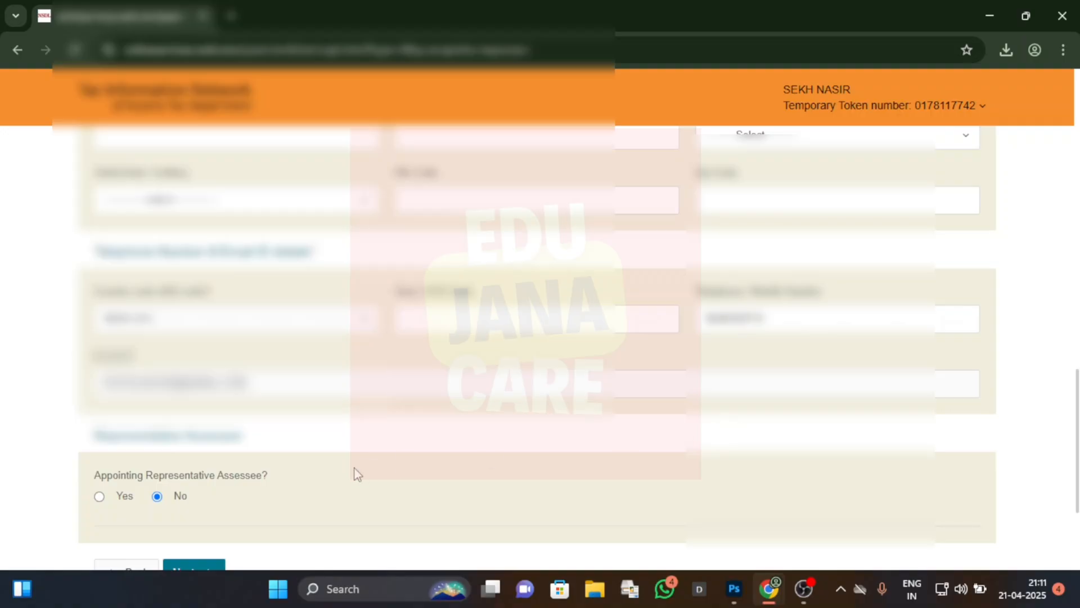
scroll(671, 484, "down", 2)
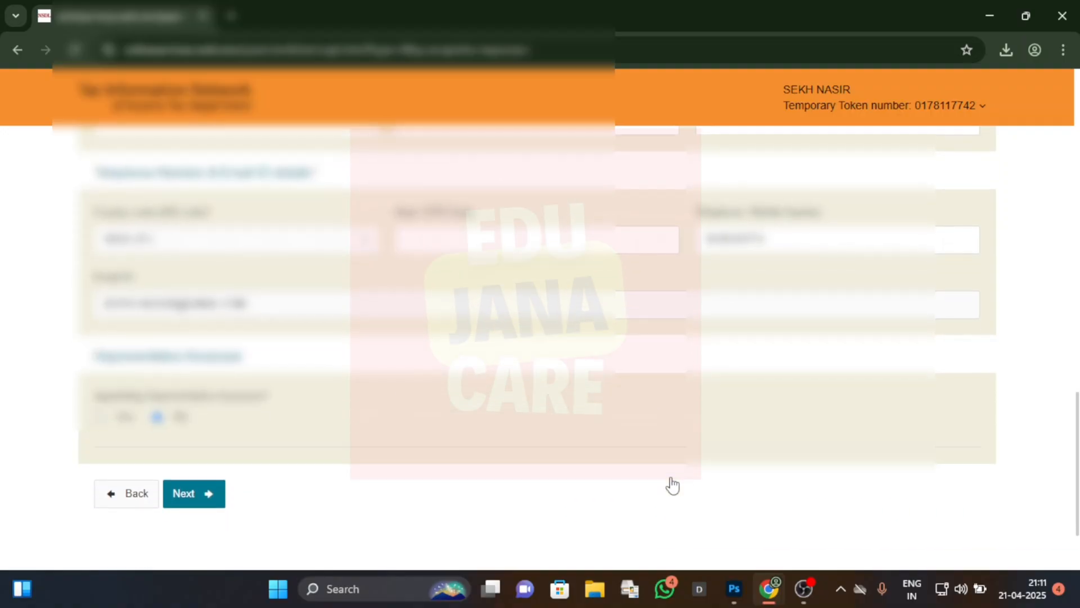
left_click(209, 495)
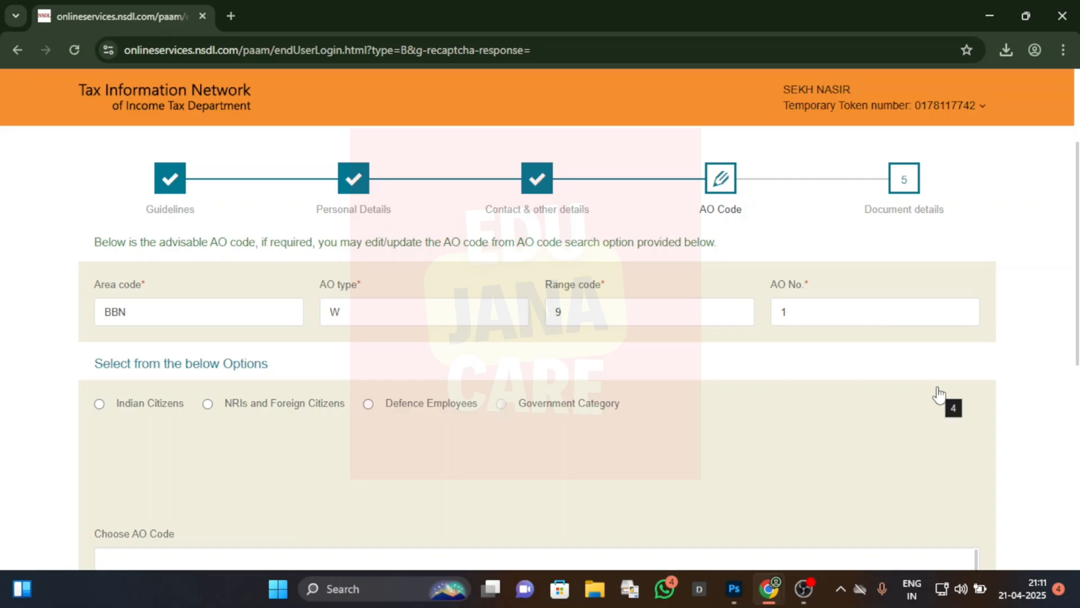
Step: Keep the advised AO code and continue to the document details
scroll(938, 393, "down", 1)
scroll(446, 437, "down", 5)
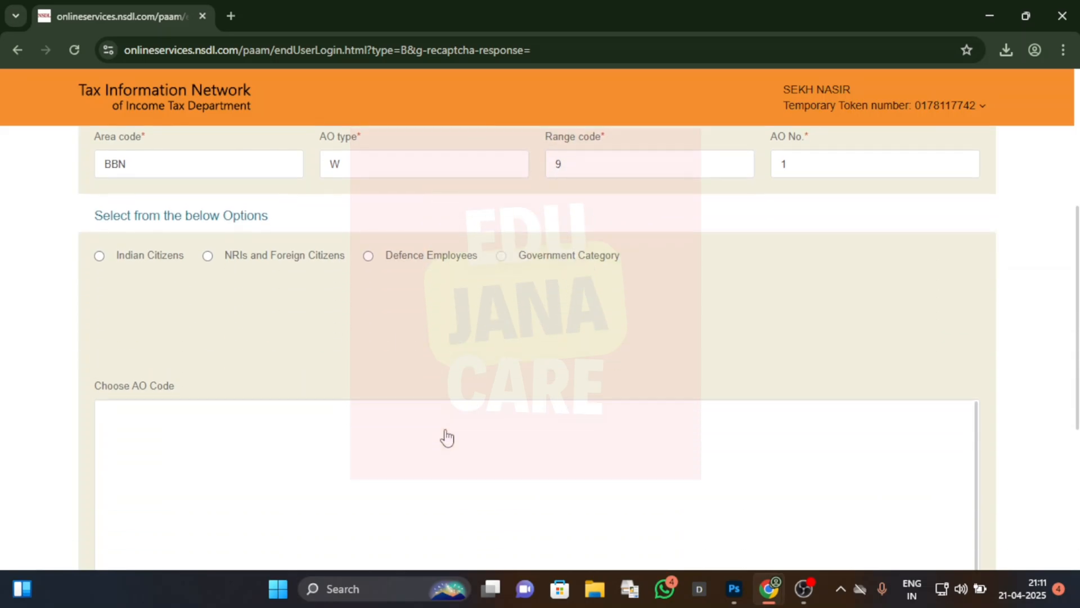
left_click(214, 449)
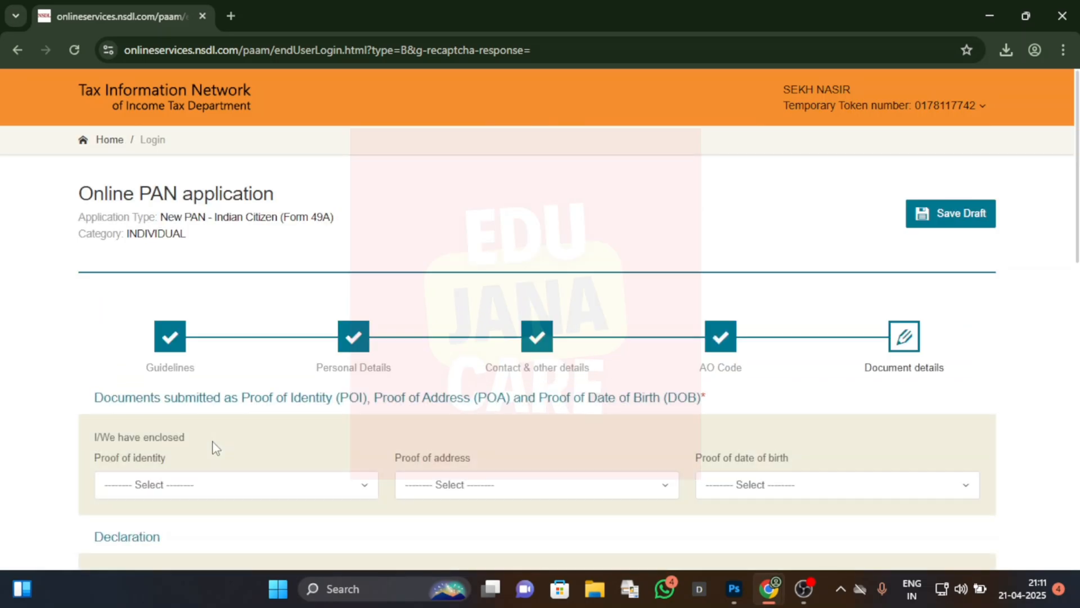
Step: Choose the AADHAAR Card issued by the Unique Identification Authority of India as proof of identity, dismissing the save reminder
scroll(344, 407, "down", 2)
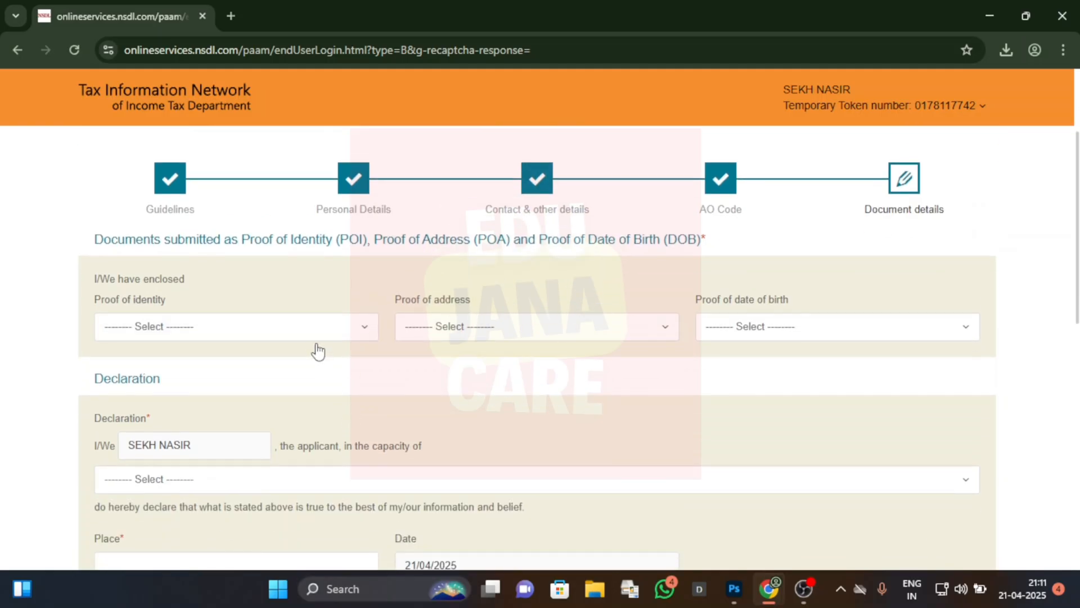
left_click(314, 334)
scroll(266, 450, "down", 3)
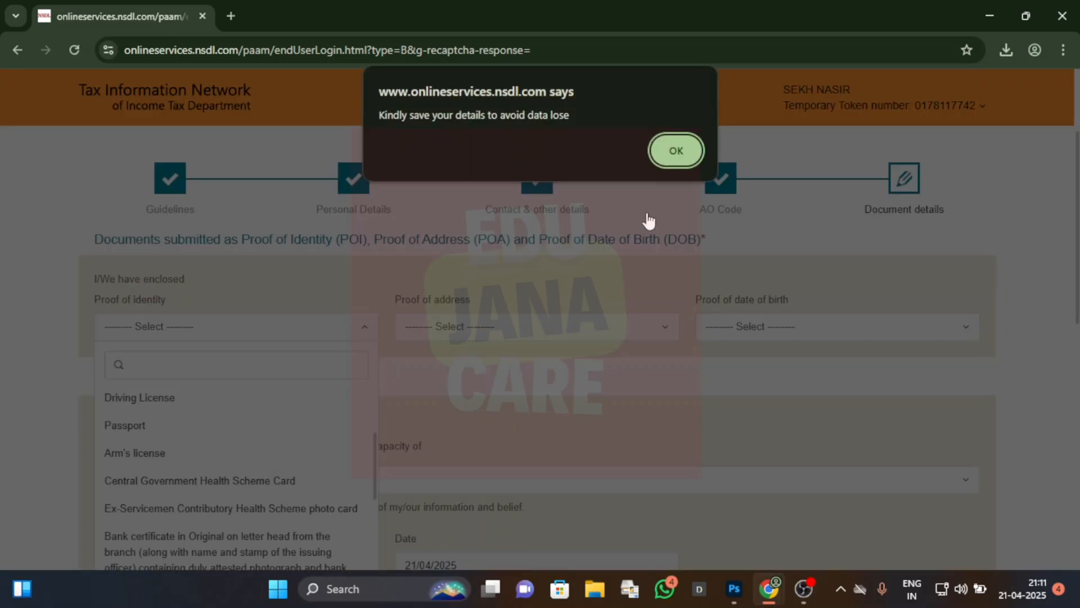
left_click(675, 151)
scroll(219, 467, "down", 4)
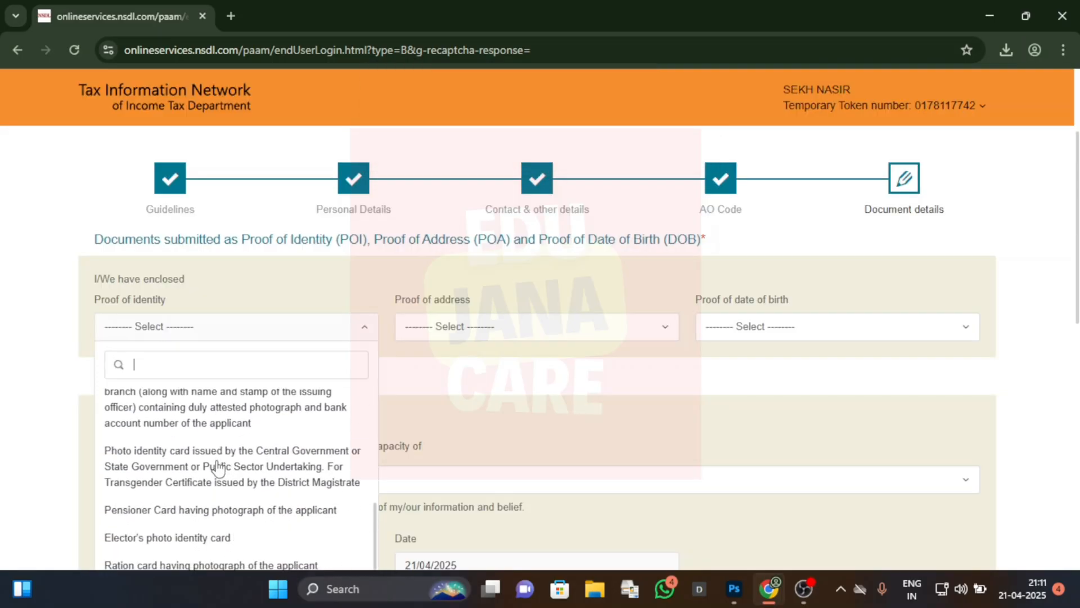
scroll(237, 469, "down", 1)
left_click(242, 475)
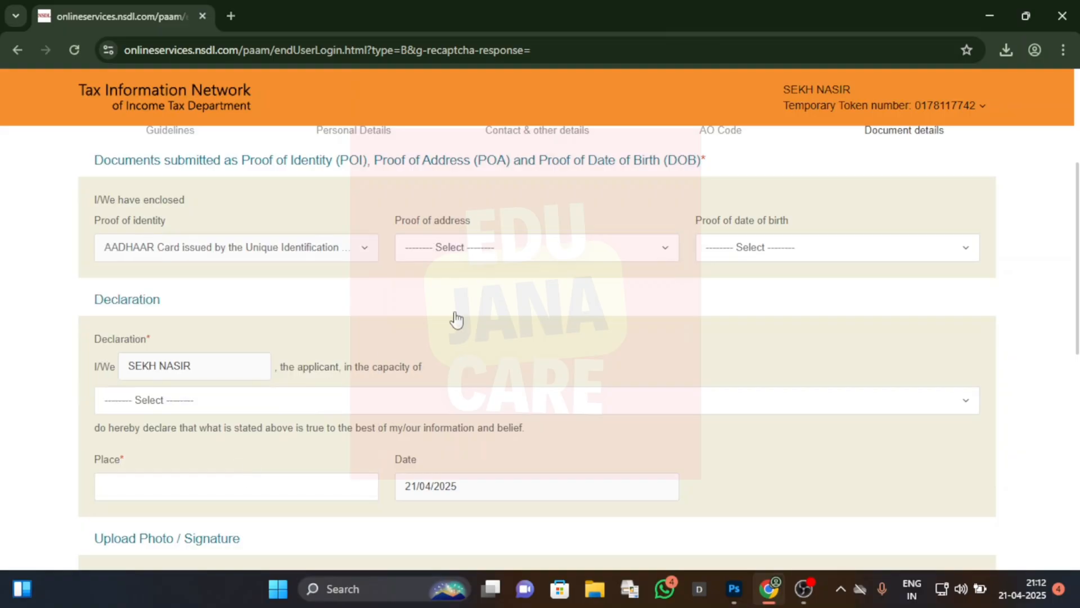
Step: Choose the AADHAAR Card issued by the Unique Identification Authority of India as both proof of address and proof of date of birth
left_click(539, 246)
scroll(543, 428, "down", 5)
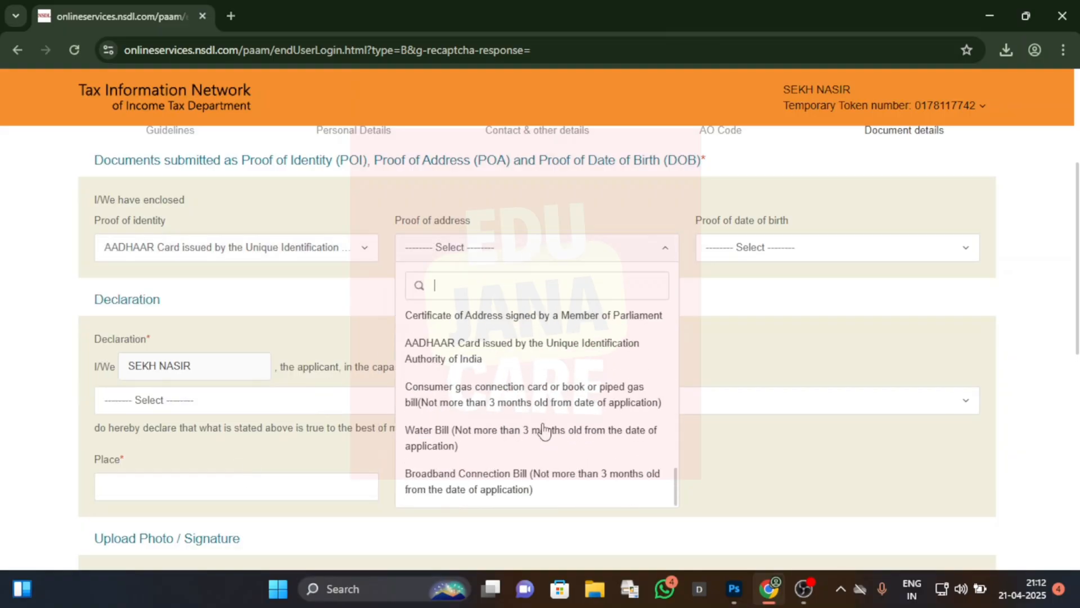
scroll(542, 431, "up", 1)
left_click(498, 419)
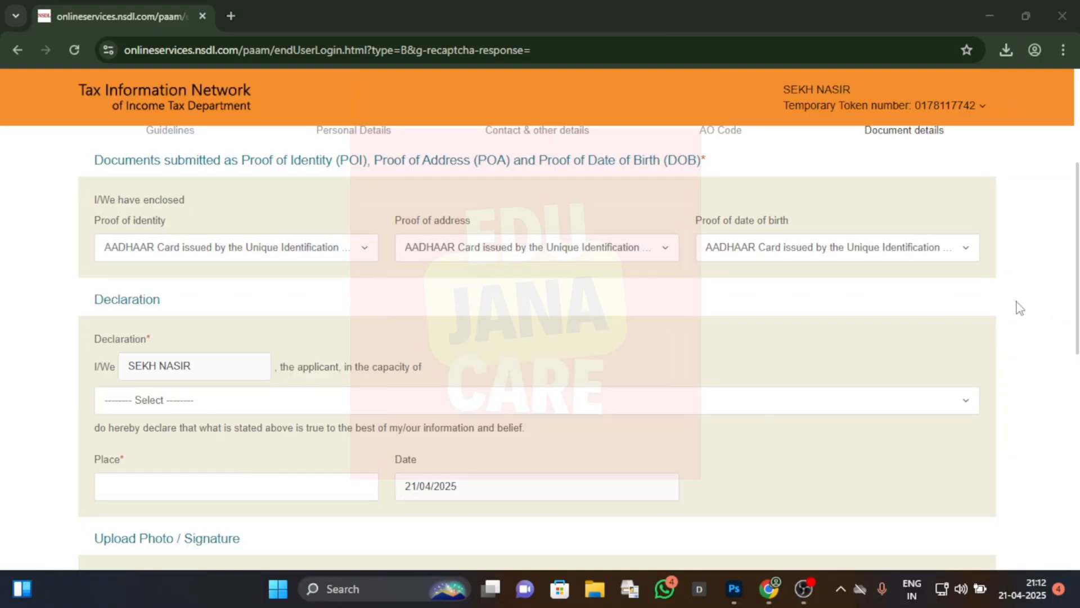
left_click(934, 254)
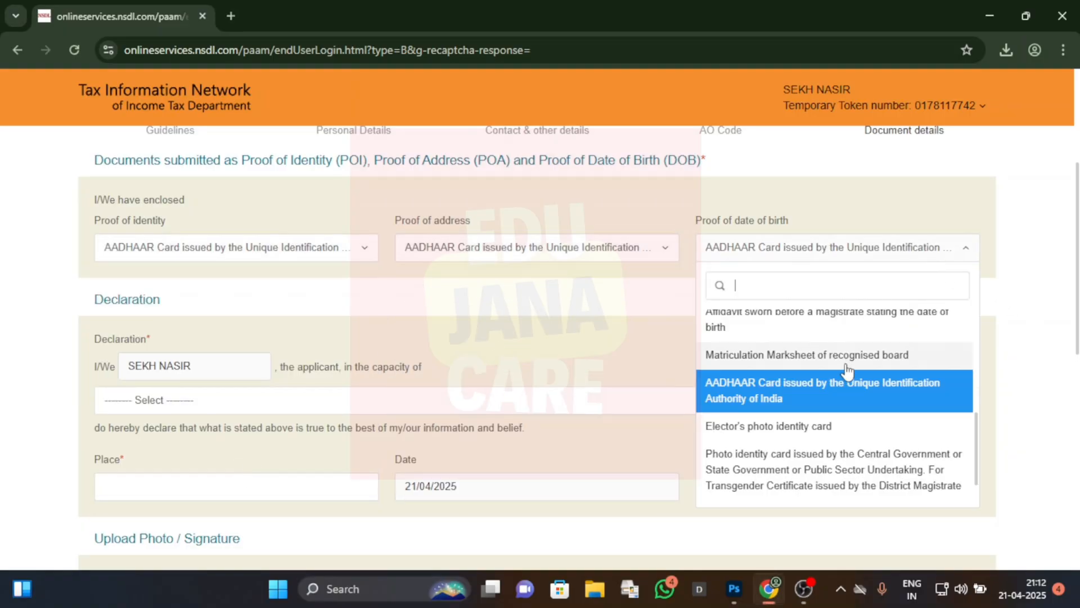
left_click(795, 397)
Step: Complete the declaration with the capacity Himself/Herself and enter the applicant's place
left_click(284, 407)
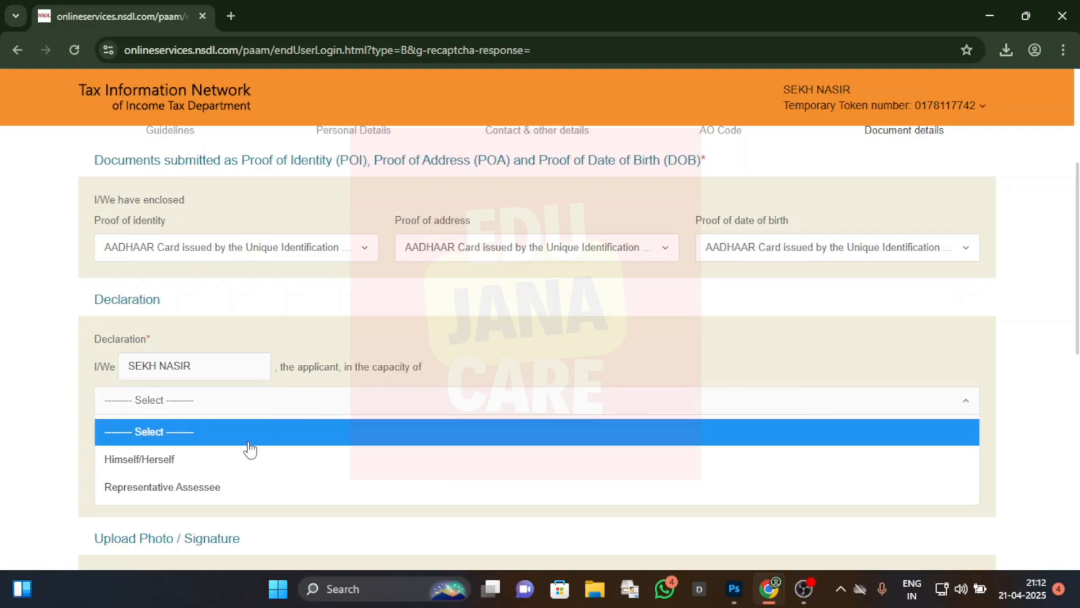
left_click(192, 466)
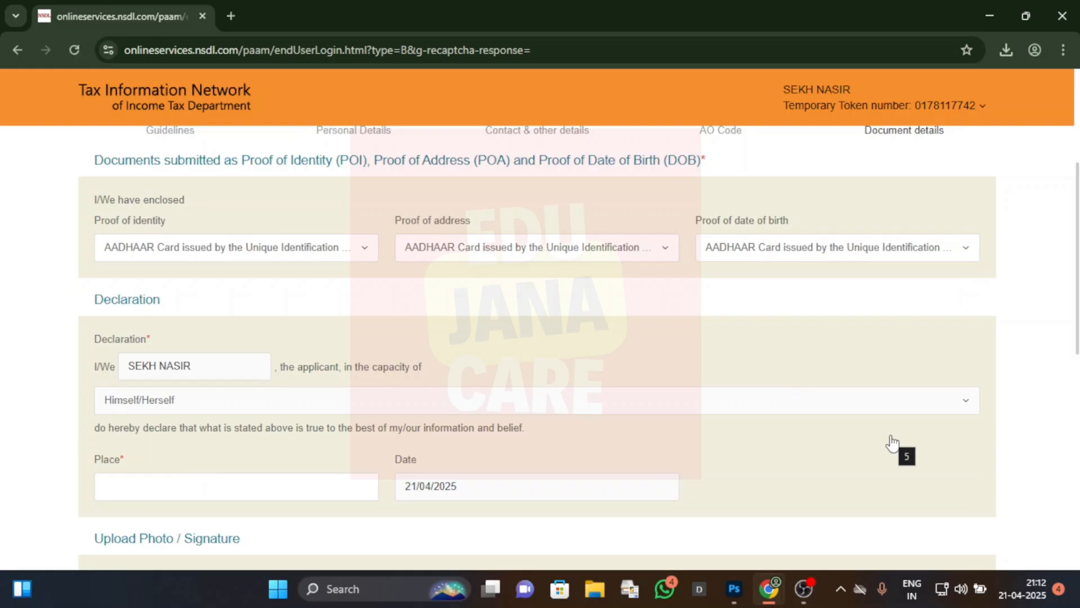
left_click(254, 488)
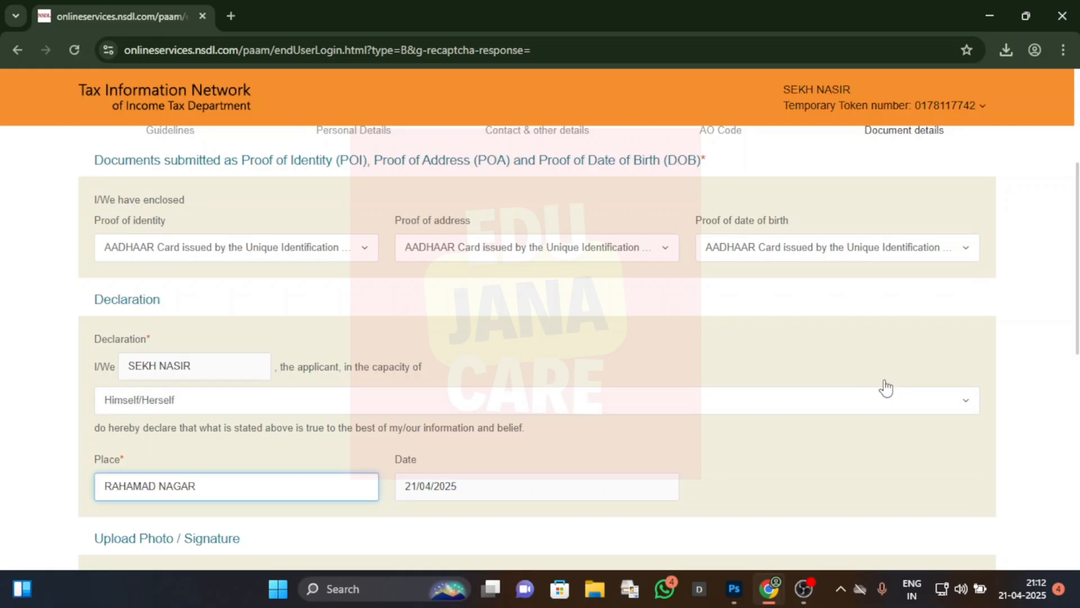
left_click(995, 466)
Step: Upload the applicant's photo from its folder on the Desktop
scroll(829, 462, "down", 1)
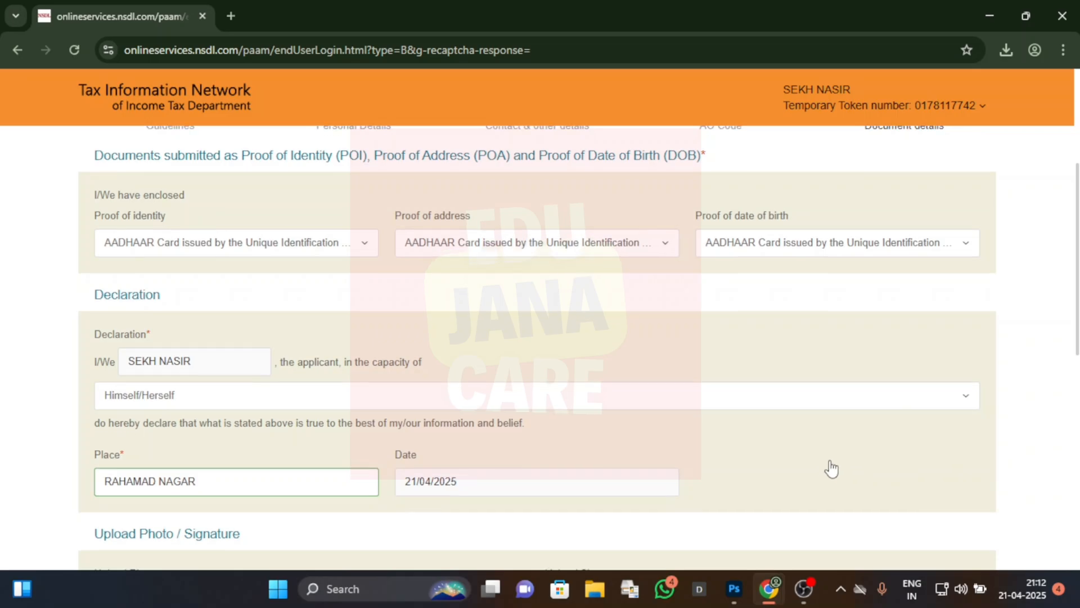
scroll(830, 468, "down", 2)
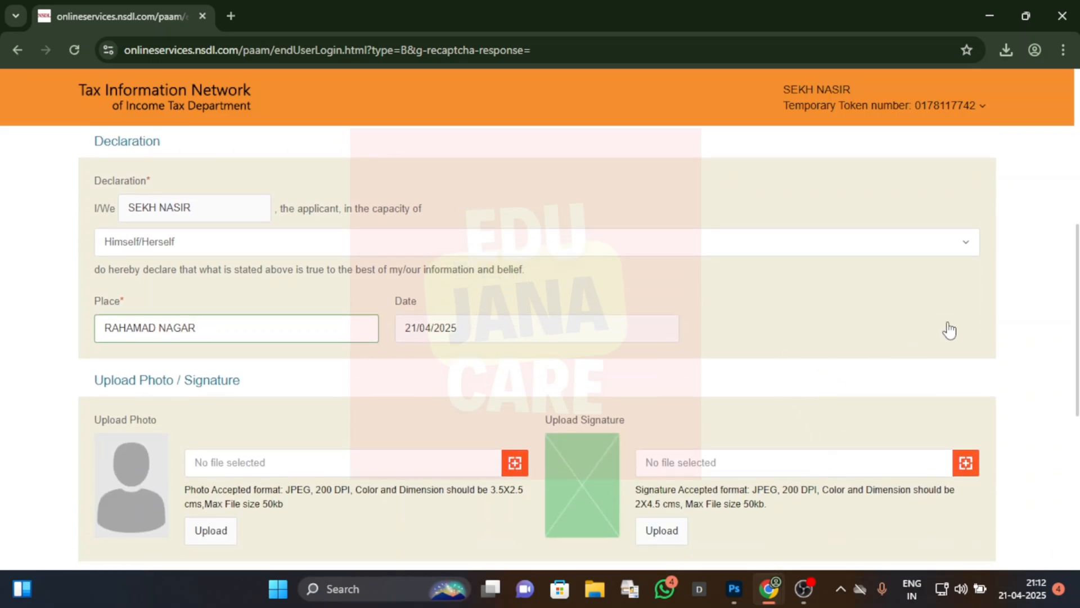
scroll(948, 332, "down", 3)
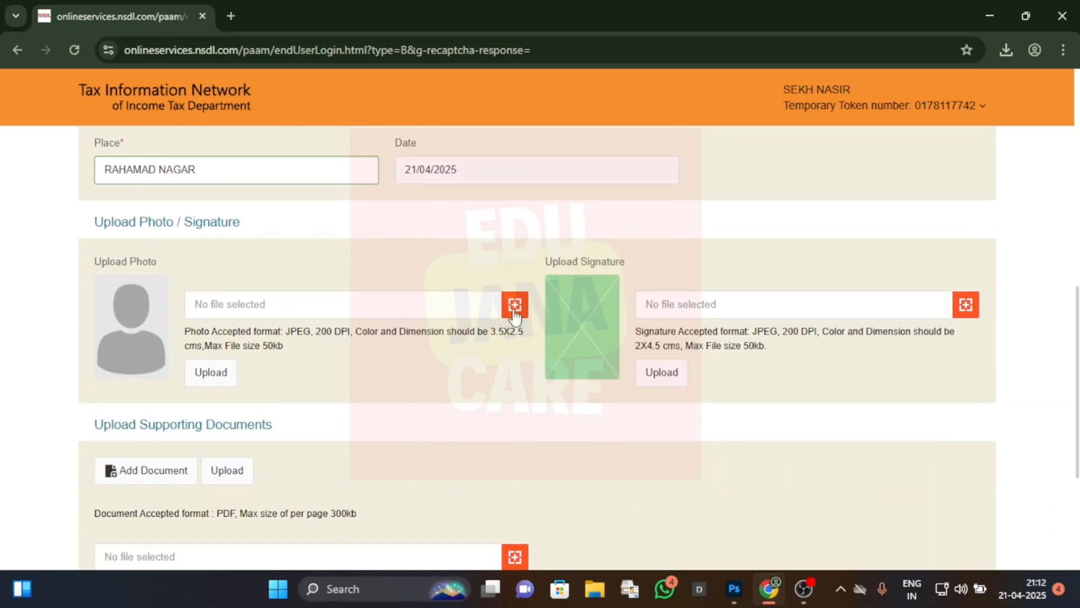
left_click(514, 306)
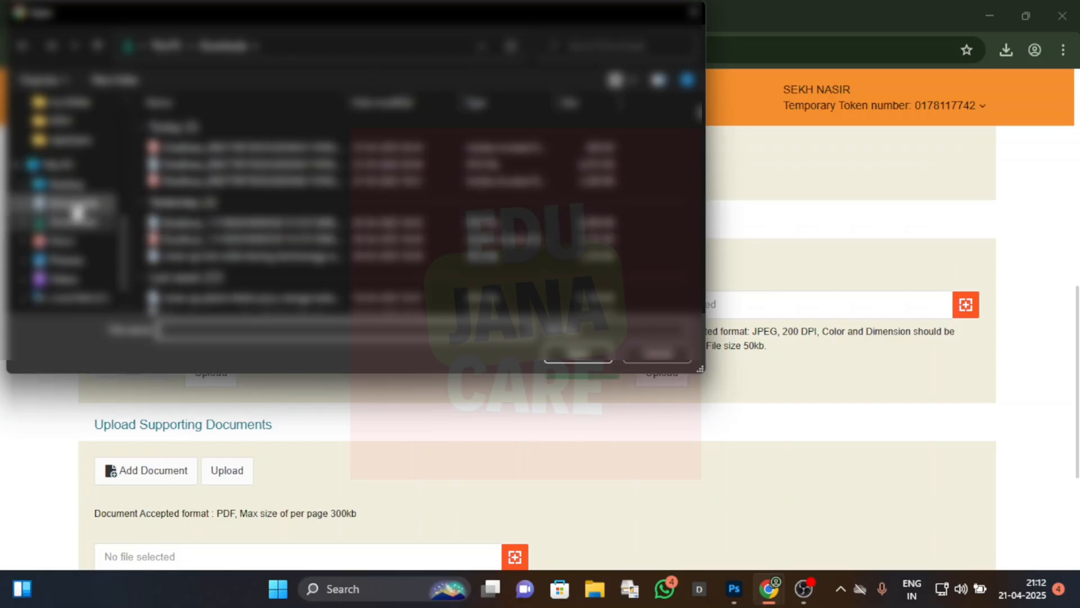
left_click(70, 184)
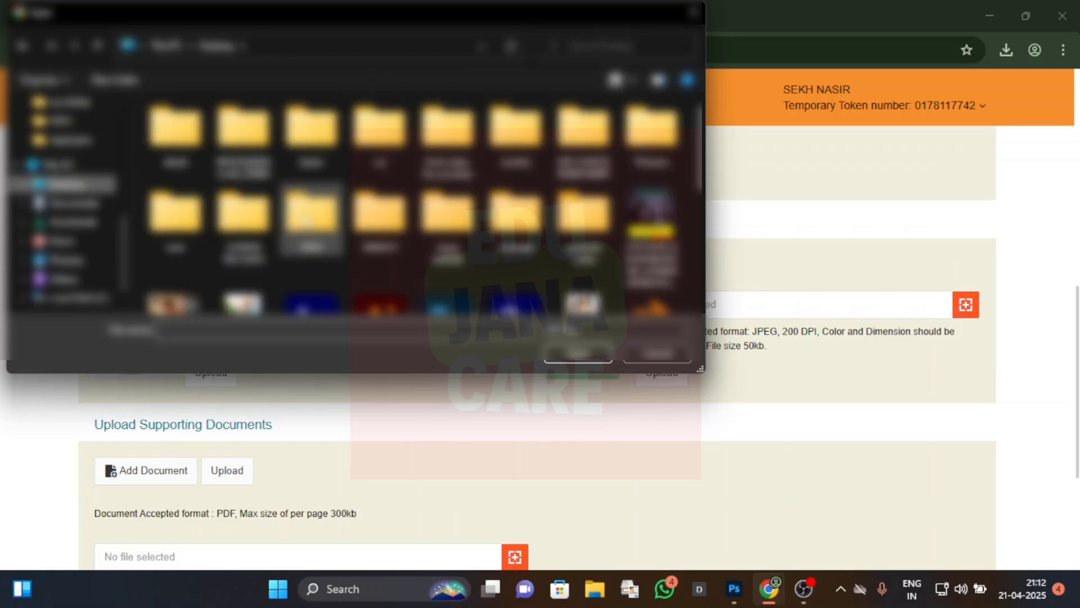
double_click(308, 220)
left_click(277, 138)
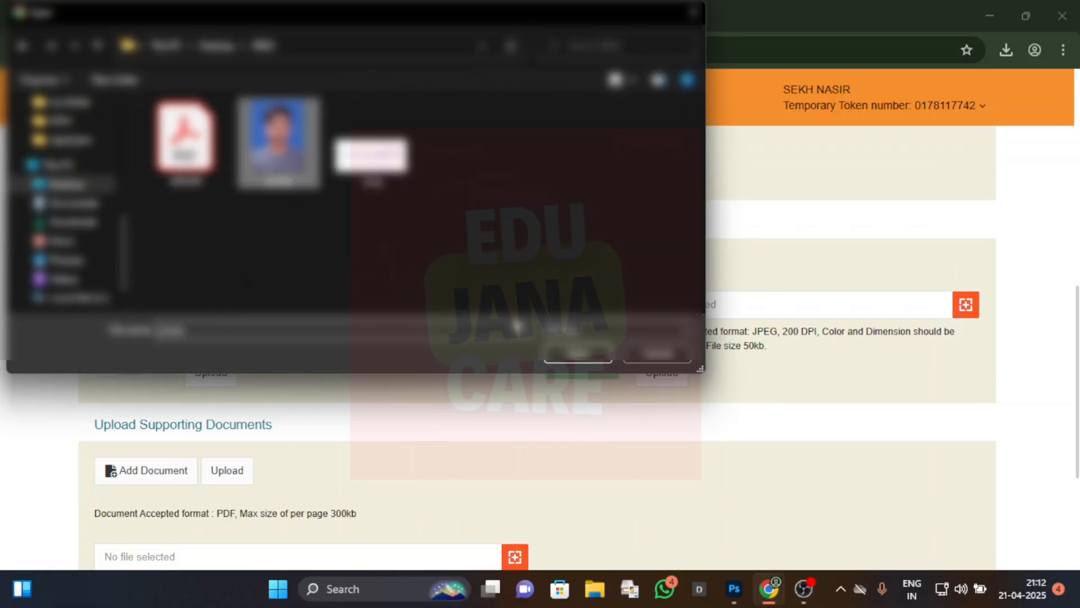
left_click(559, 359)
left_click(214, 372)
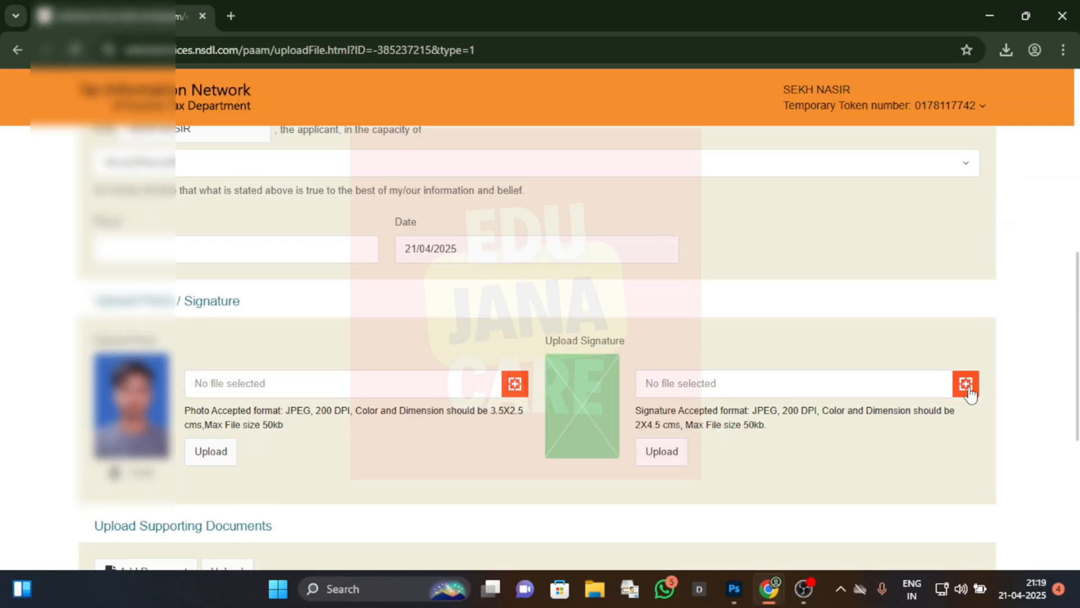
Step: Upload the applicant's signature image from the same folder as the photo
left_click(966, 385)
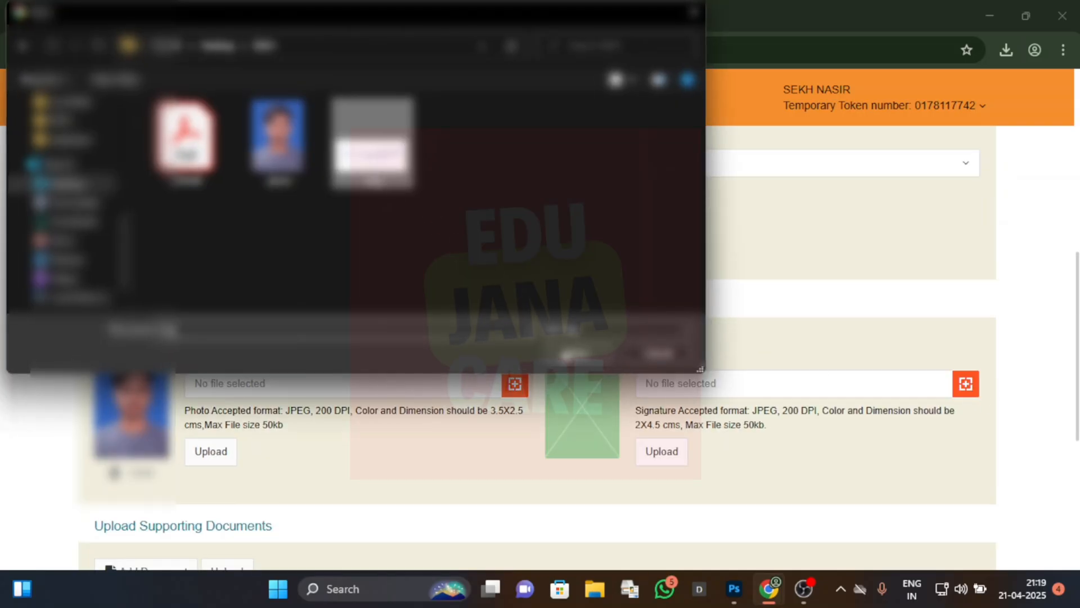
double_click(372, 144)
left_click(658, 452)
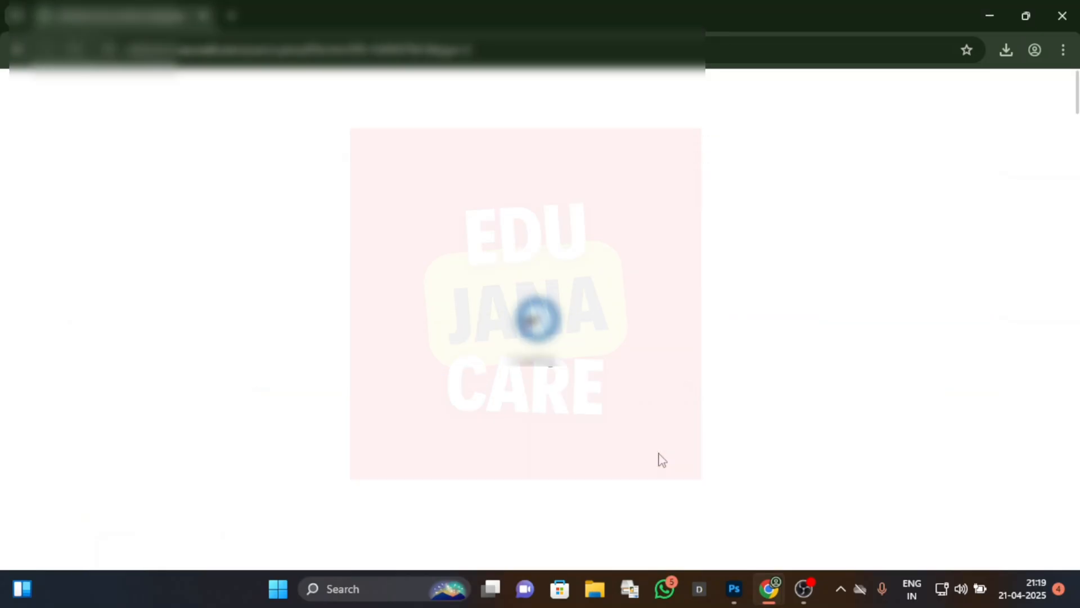
Step: Upload ADHAR.pdf as the supporting document
scroll(660, 461, "down", 9)
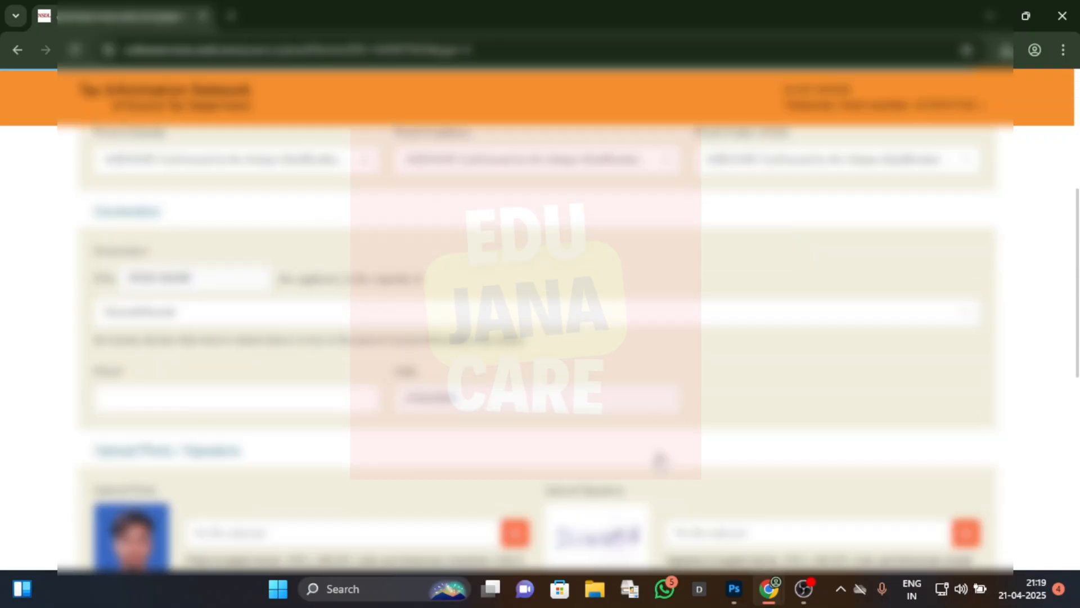
scroll(656, 458, "down", 4)
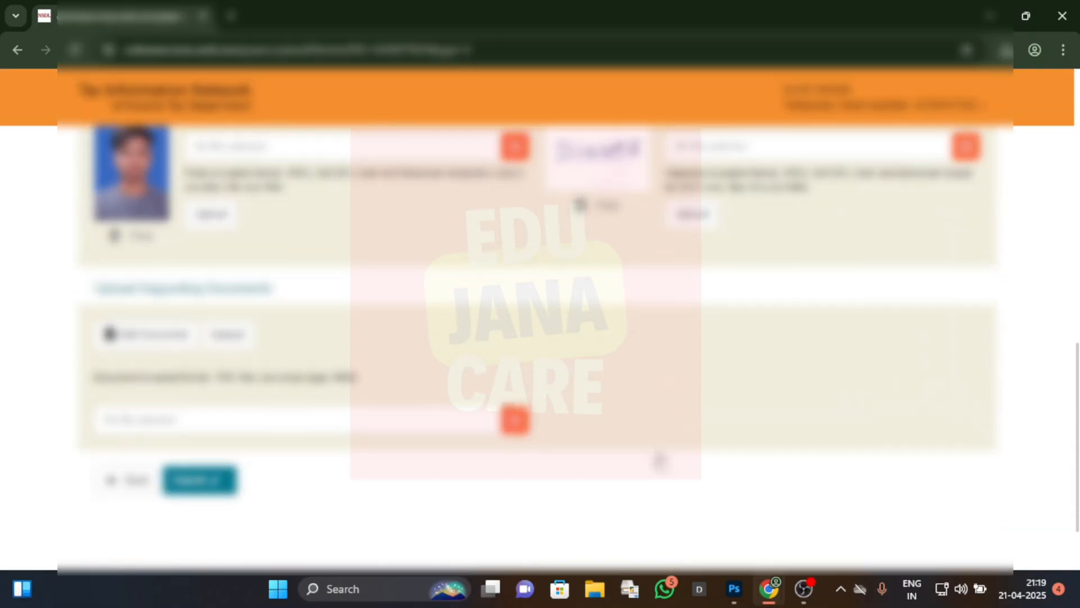
scroll(450, 445, "up", 1)
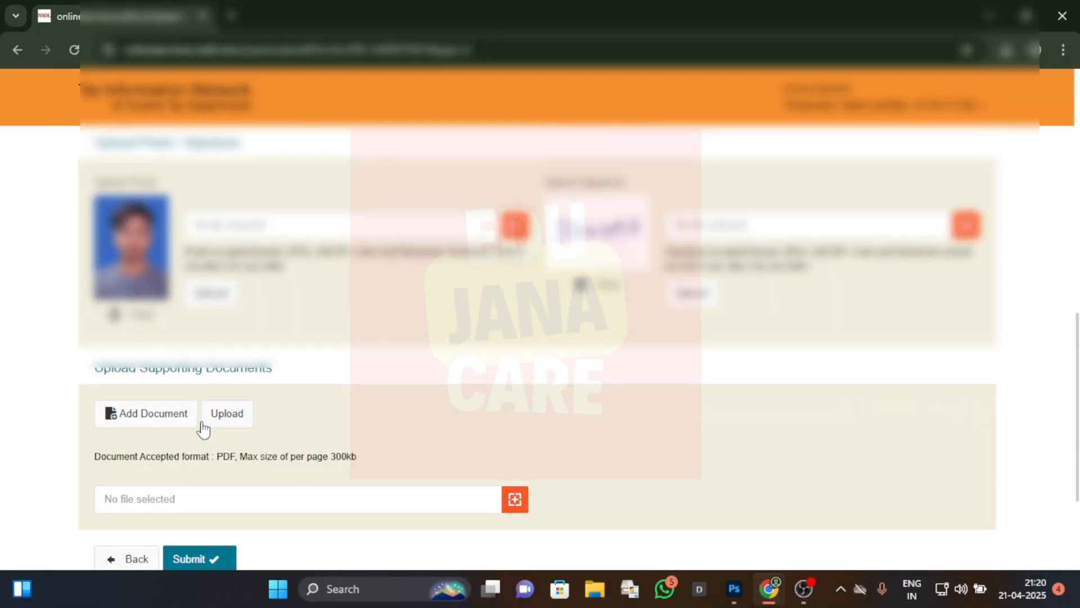
left_click(514, 500)
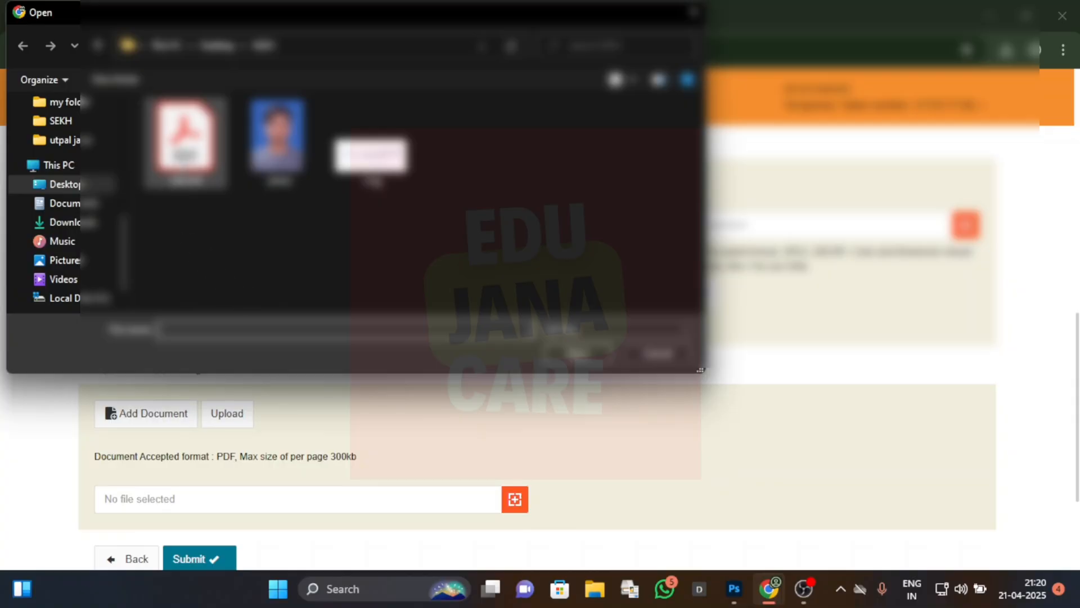
left_click(186, 138)
left_click(575, 353)
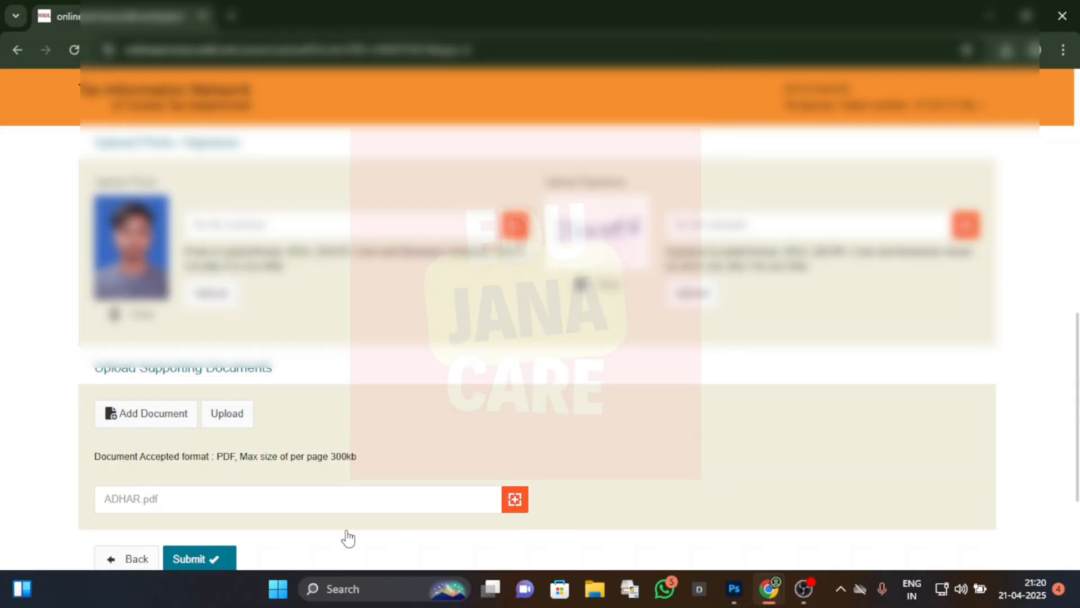
left_click(234, 416)
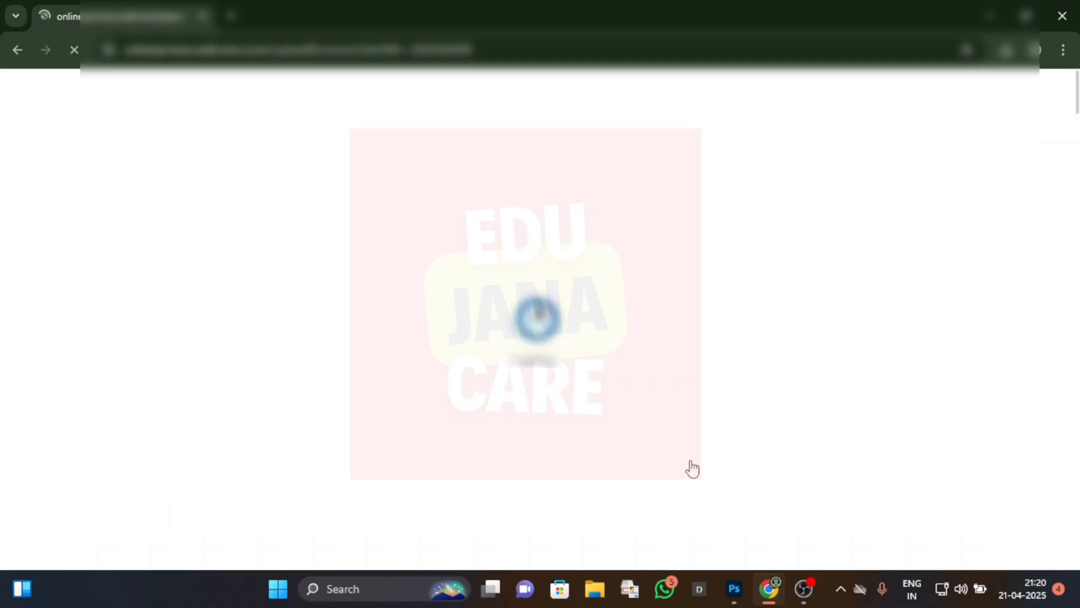
Step: Submit the completed Form 49A application with its uploaded documents
scroll(691, 468, "down", 4)
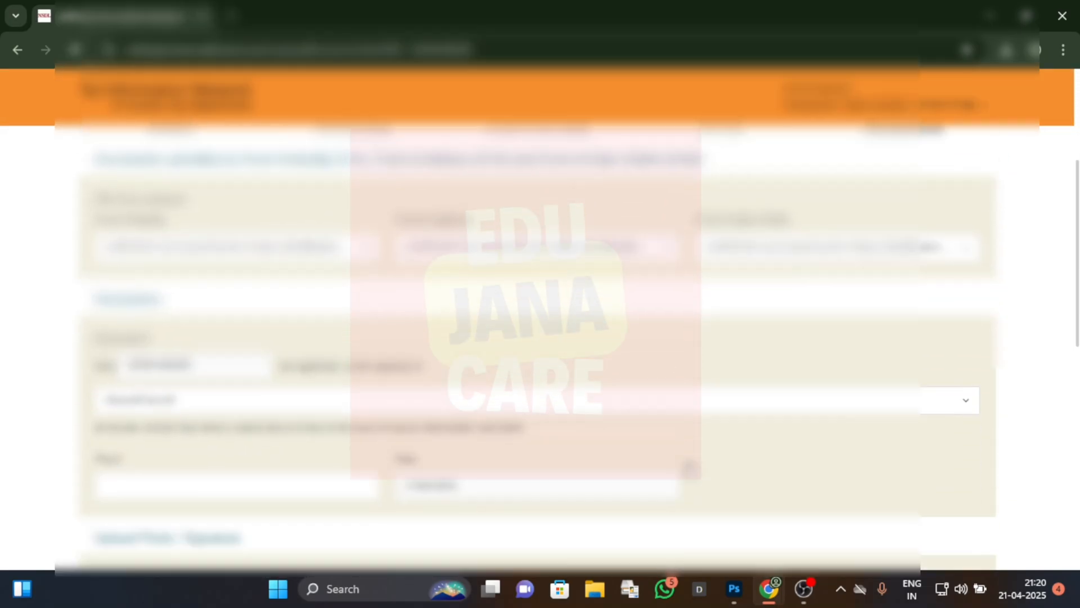
scroll(689, 468, "down", 8)
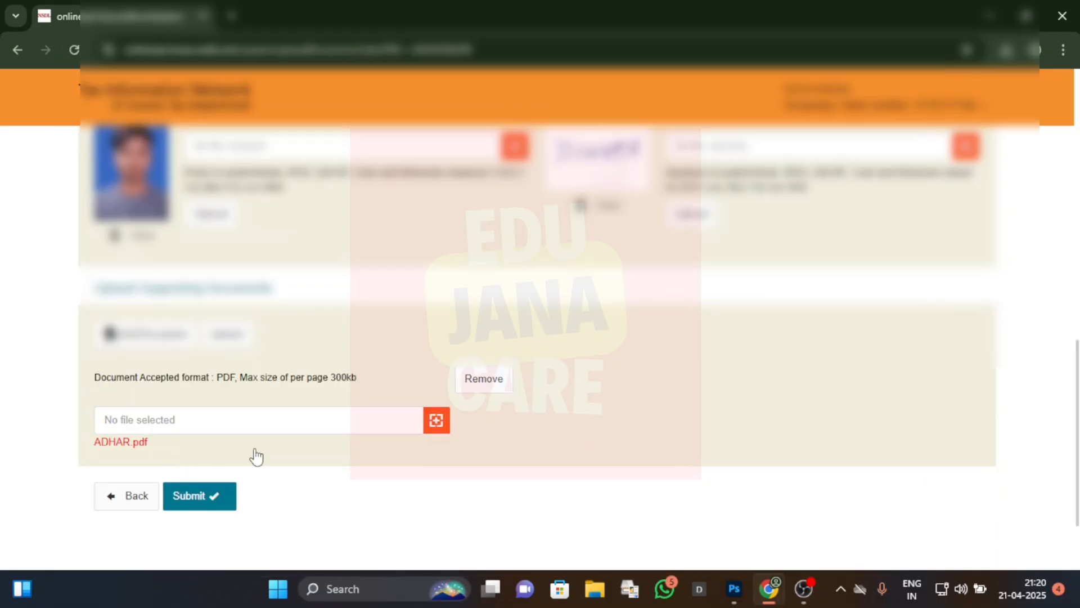
left_click(220, 506)
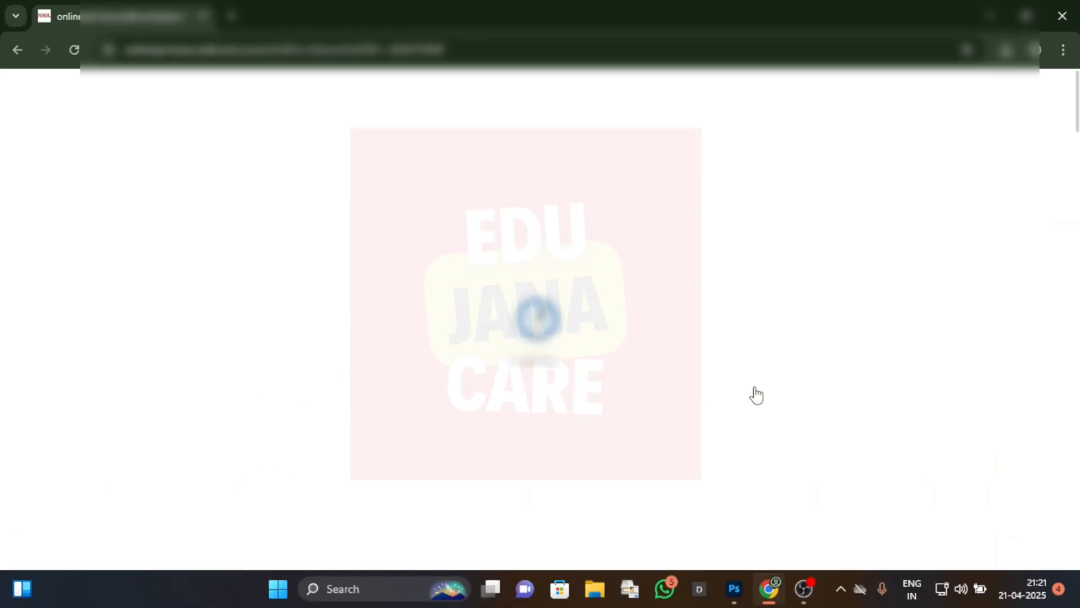
Step: Review the submitted application details from the personal details to the supporting documents, and proceed to the payment page
scroll(757, 394, "down", 3)
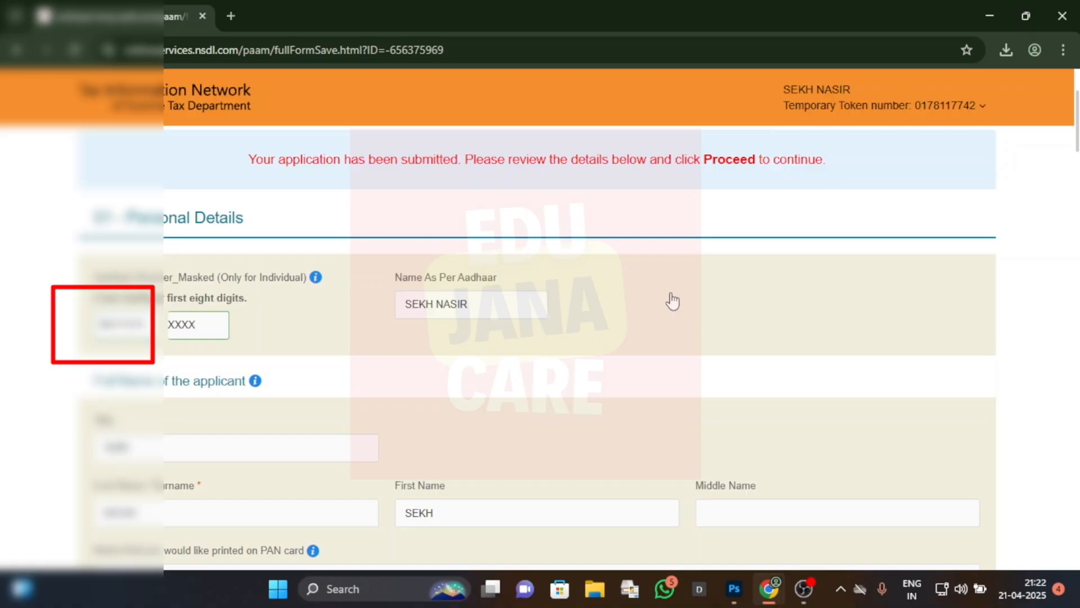
scroll(673, 302, "down", 5)
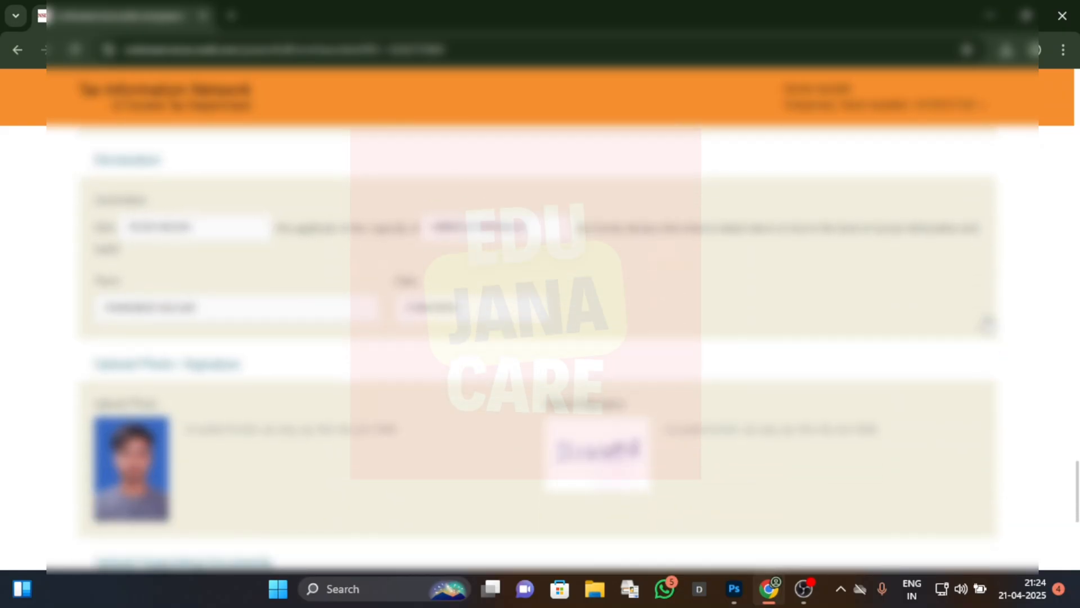
scroll(537, 348, "down", 3)
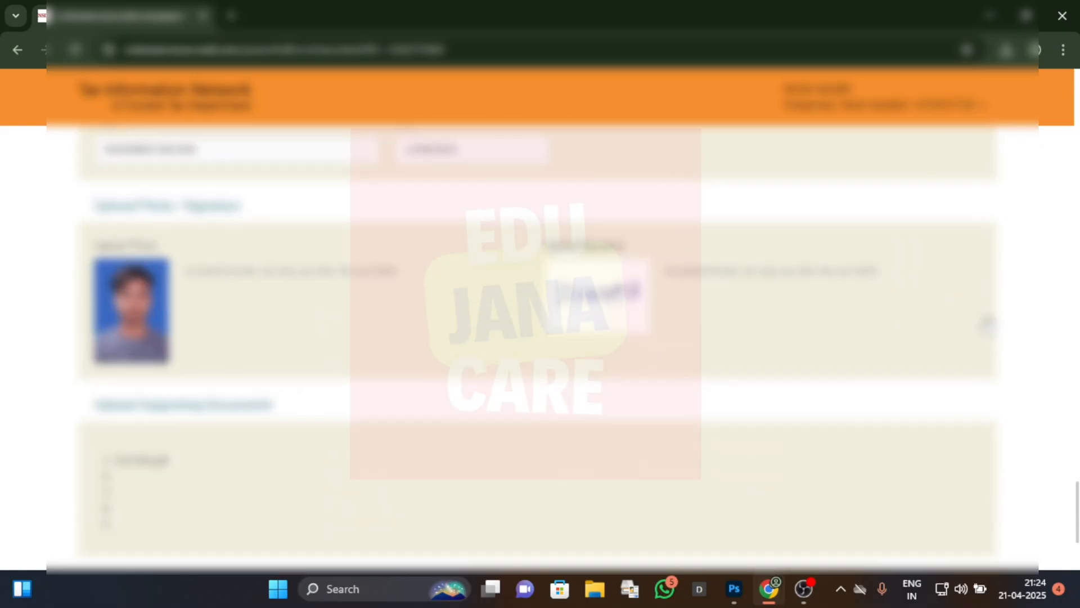
scroll(817, 439, "down", 3)
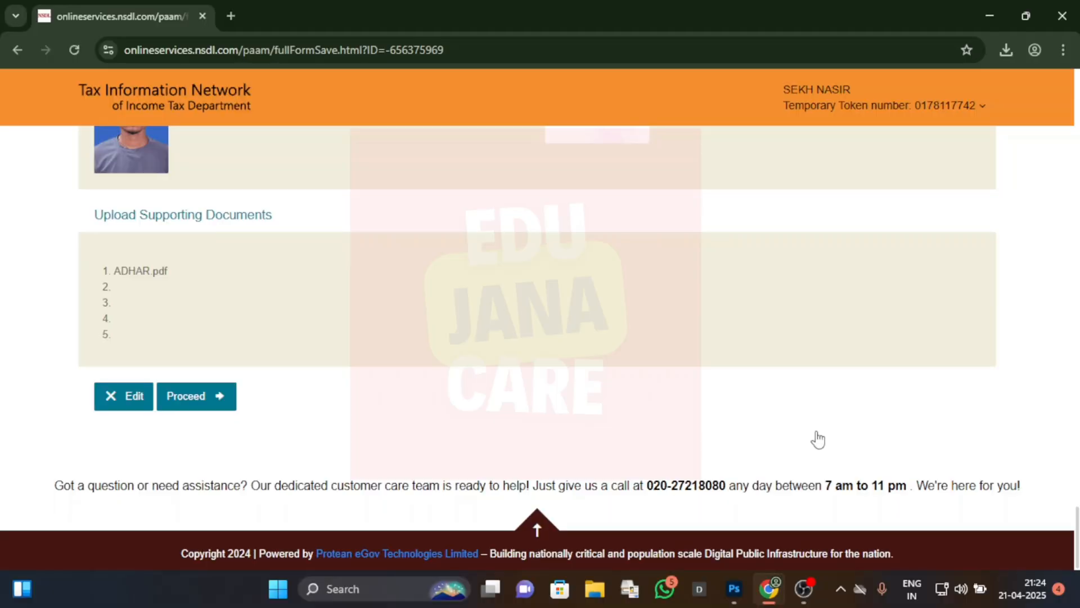
left_click(208, 395)
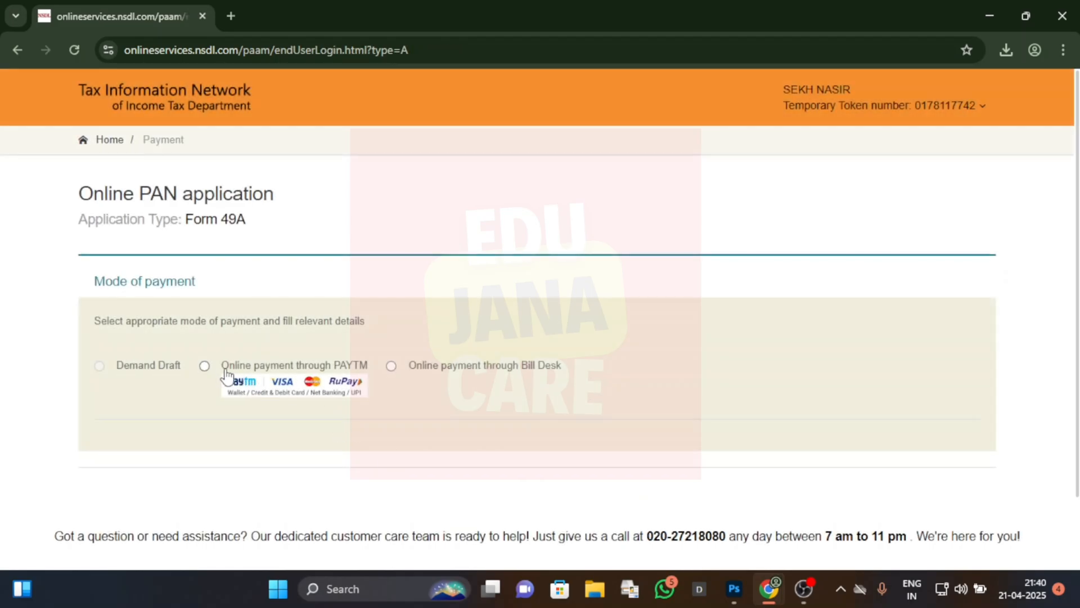
Step: Select online payment through PAYTM, agree to the terms of service and proceed to payment
left_click(205, 366)
scroll(324, 422, "down", 6)
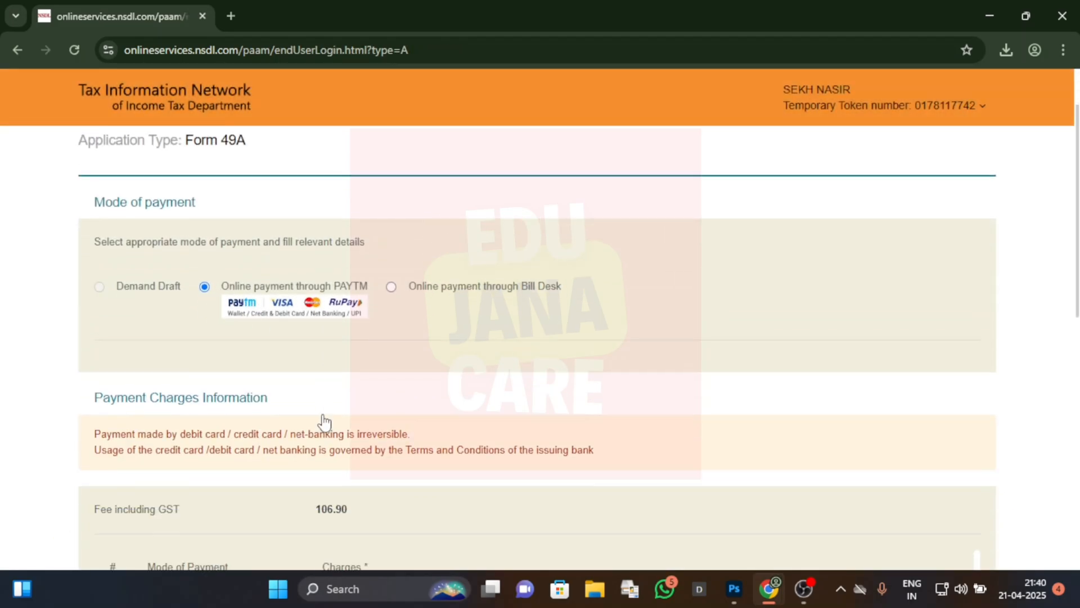
scroll(325, 422, "down", 4)
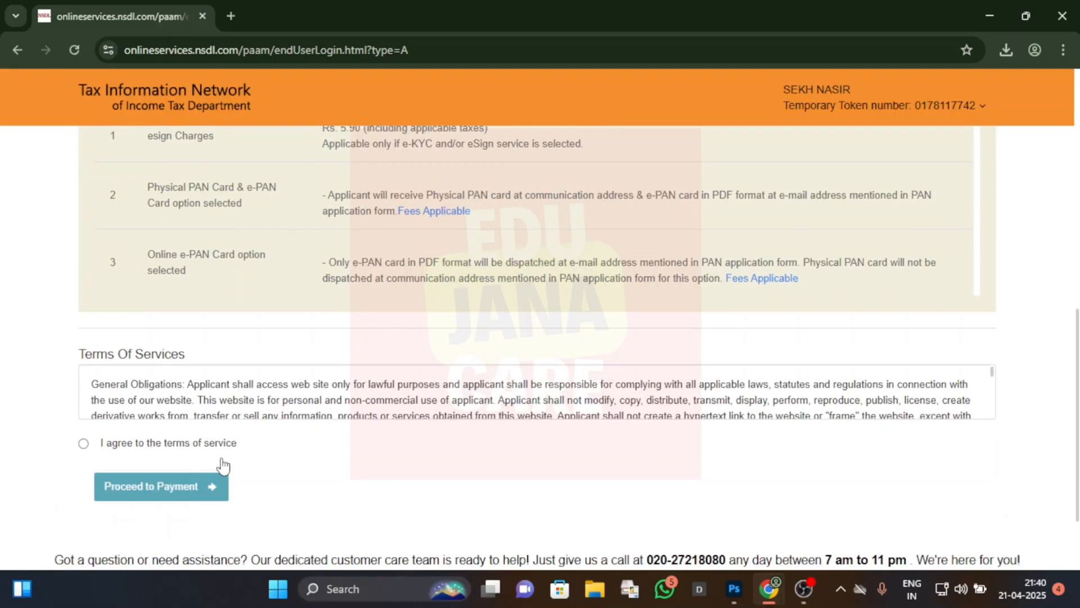
left_click(83, 444)
left_click(164, 485)
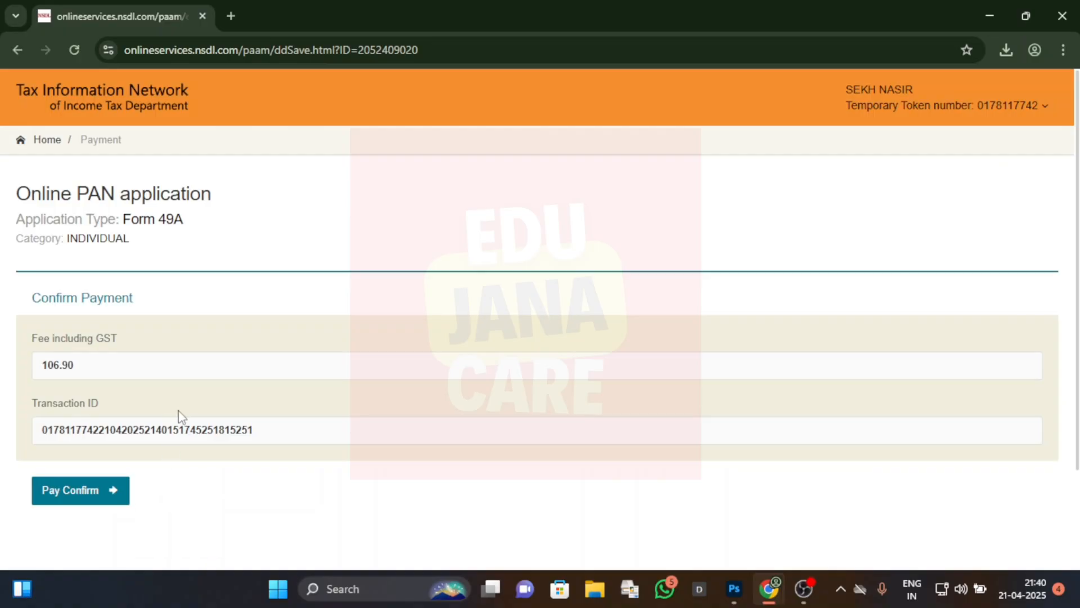
Step: Confirm the application fee payment and continue from the payment receipt to the Aadhaar authentication page
scroll(178, 414, "down", 1)
left_click(108, 422)
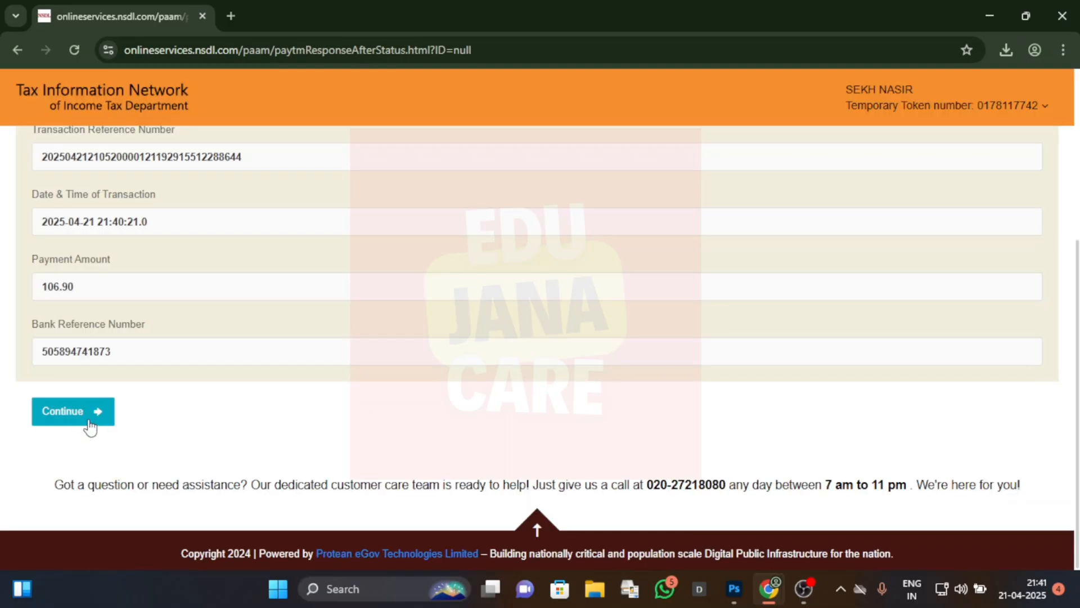
left_click(93, 413)
Step: Give consent to use the Aadhaar details for authentication and e-signing of the PAN application
scroll(303, 398, "down", 4)
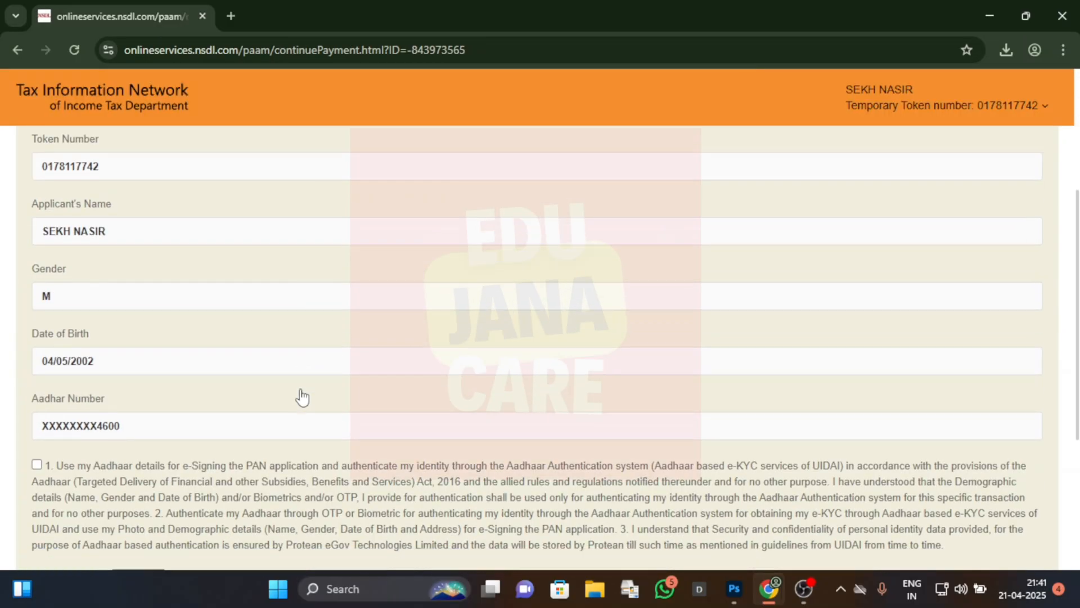
left_click(36, 465)
scroll(272, 405, "down", 3)
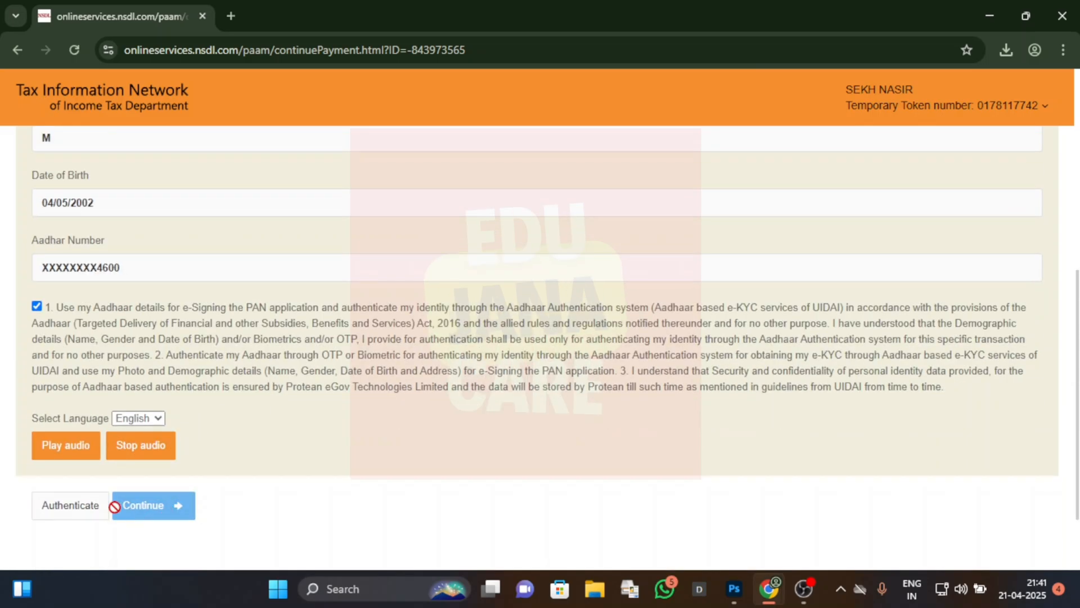
Step: Authenticate the Aadhaar details by generating the one-time password, entering it and submitting it
left_click(79, 515)
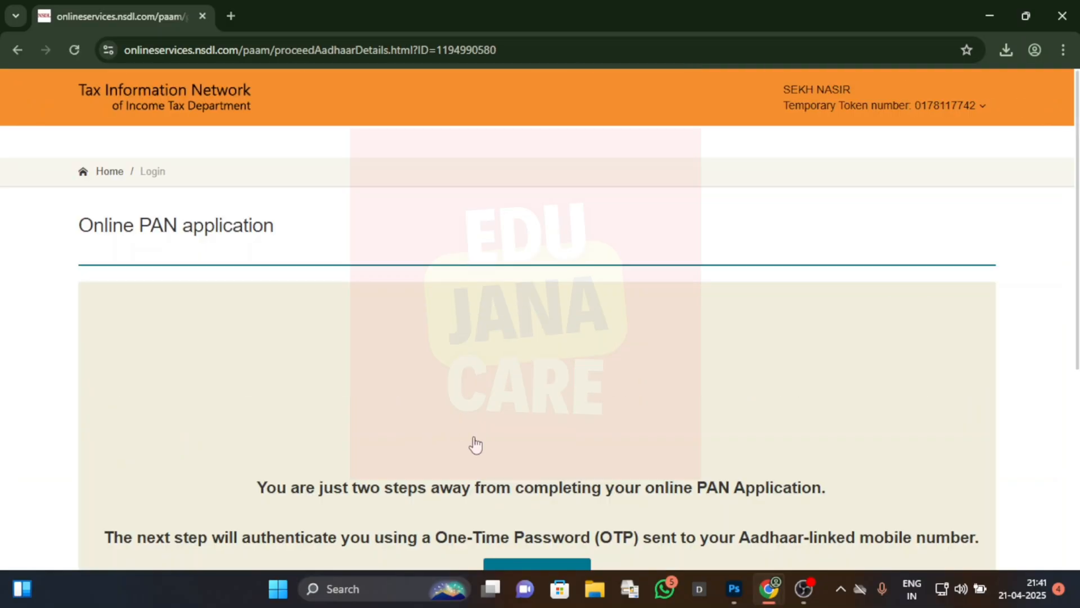
scroll(470, 435, "down", 3)
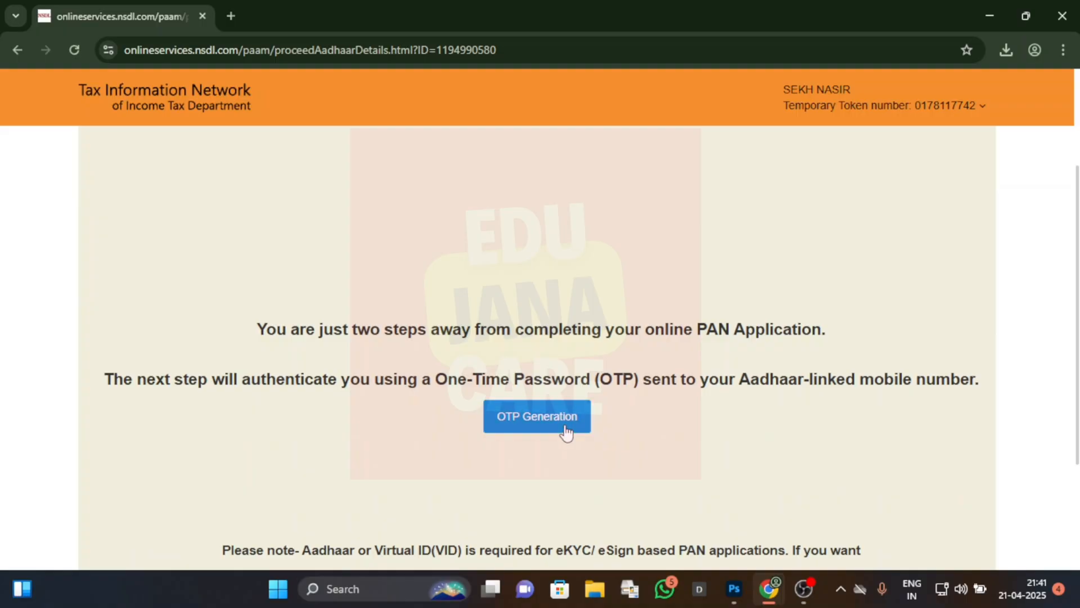
left_click(567, 429)
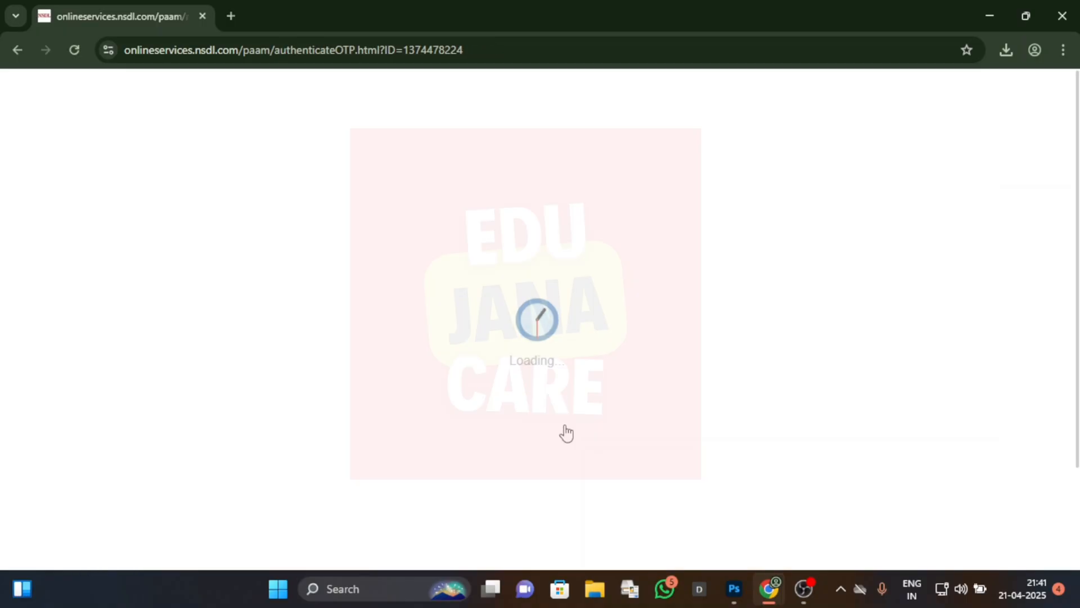
scroll(567, 433, "down", 2)
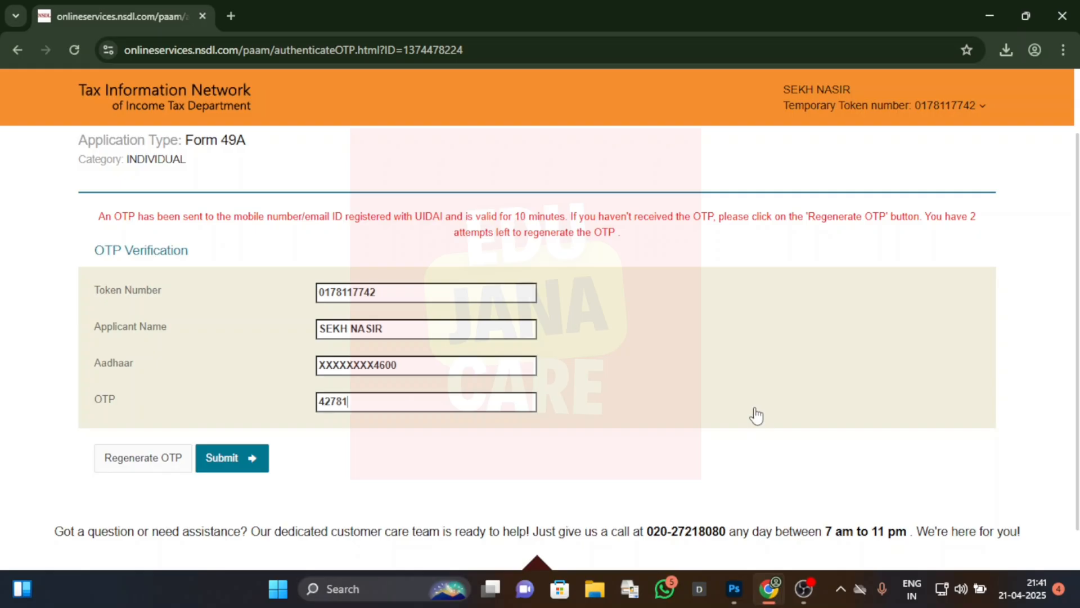
left_click(255, 467)
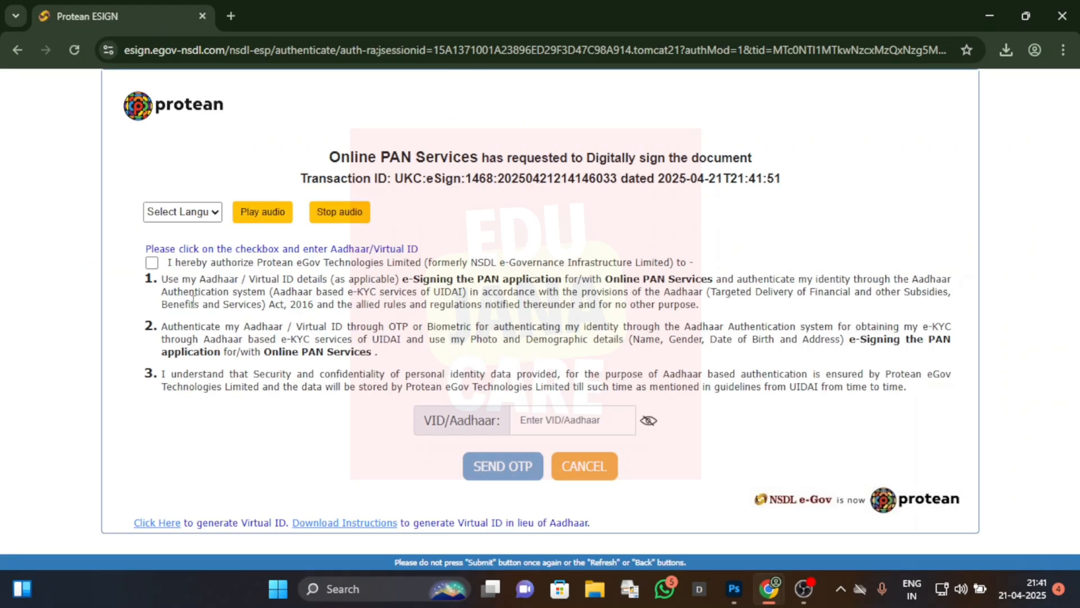
Step: Authorize Protean to e-sign the PAN application, enter the Aadhaar number and verify with the one-time password
left_click(151, 264)
left_click(653, 420)
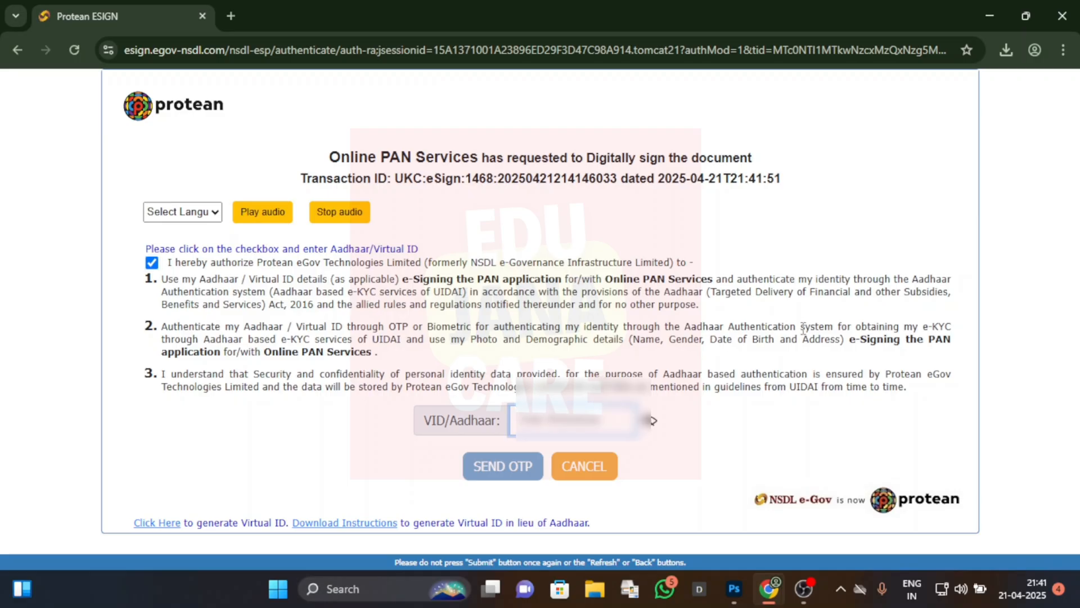
type("•")
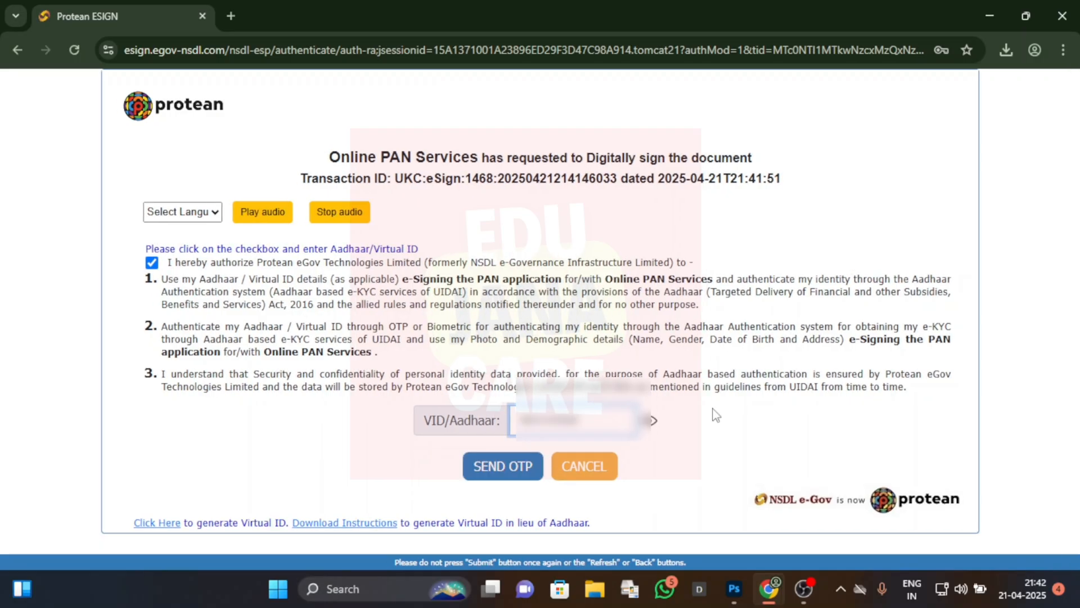
left_click(495, 465)
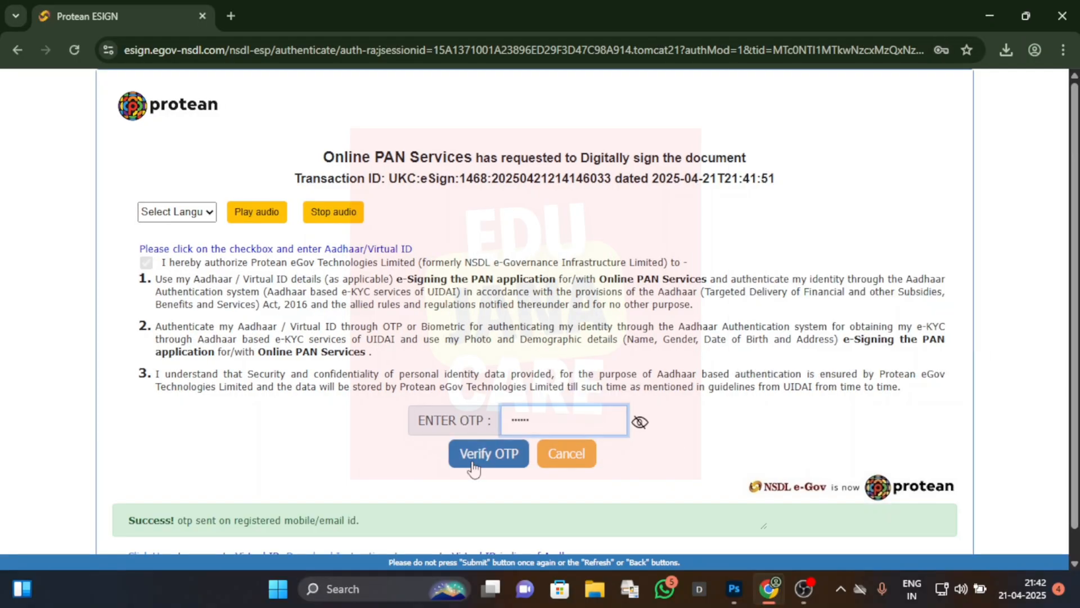
left_click(472, 462)
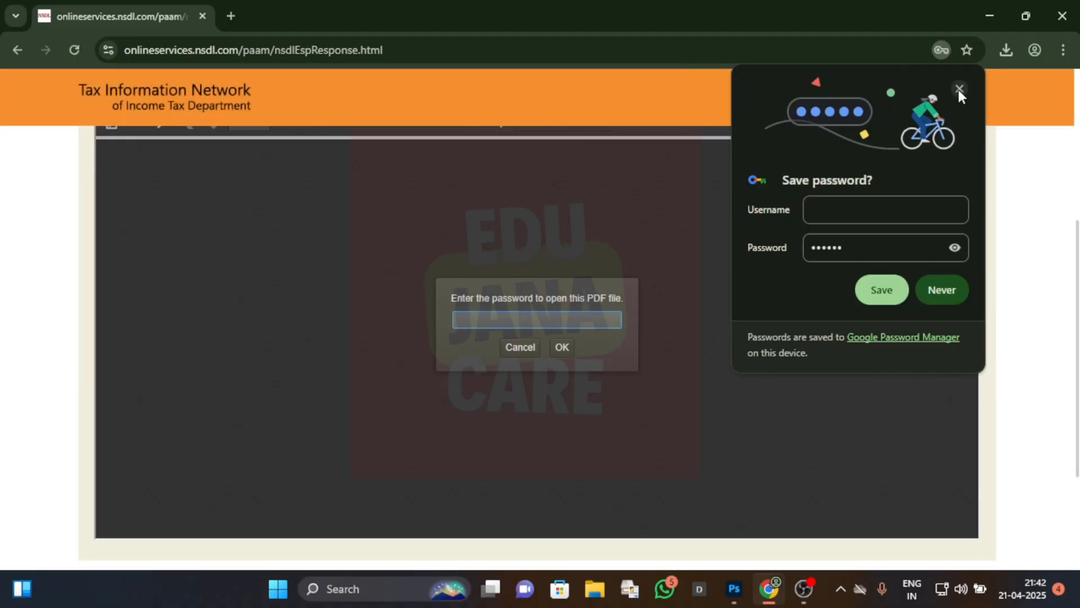
Step: Dismiss the offer to save the password and unlock the acknowledgement PDF with its password
left_click(959, 90)
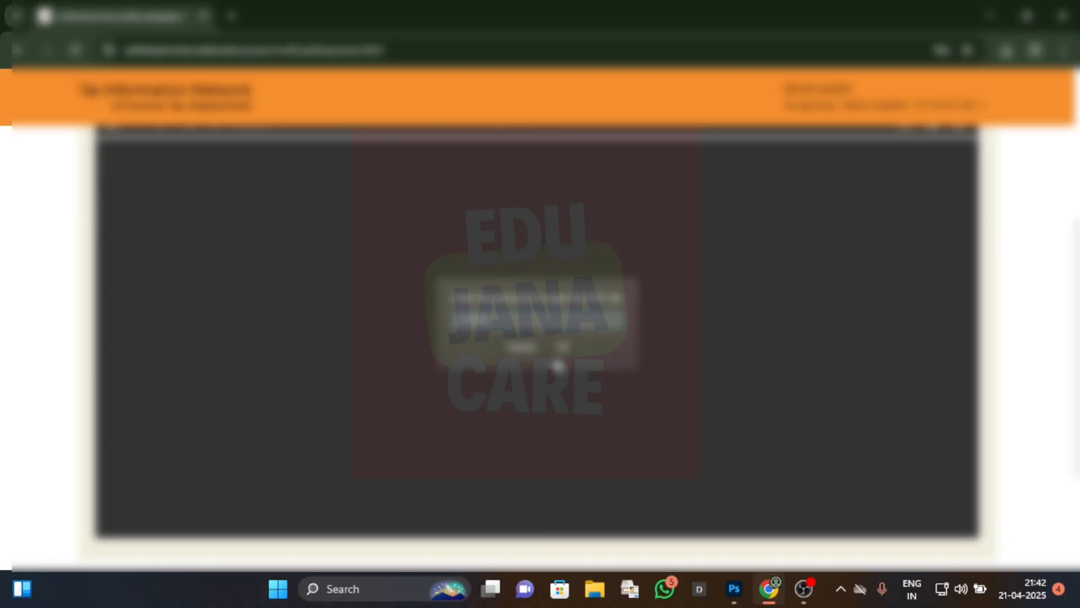
left_click(562, 346)
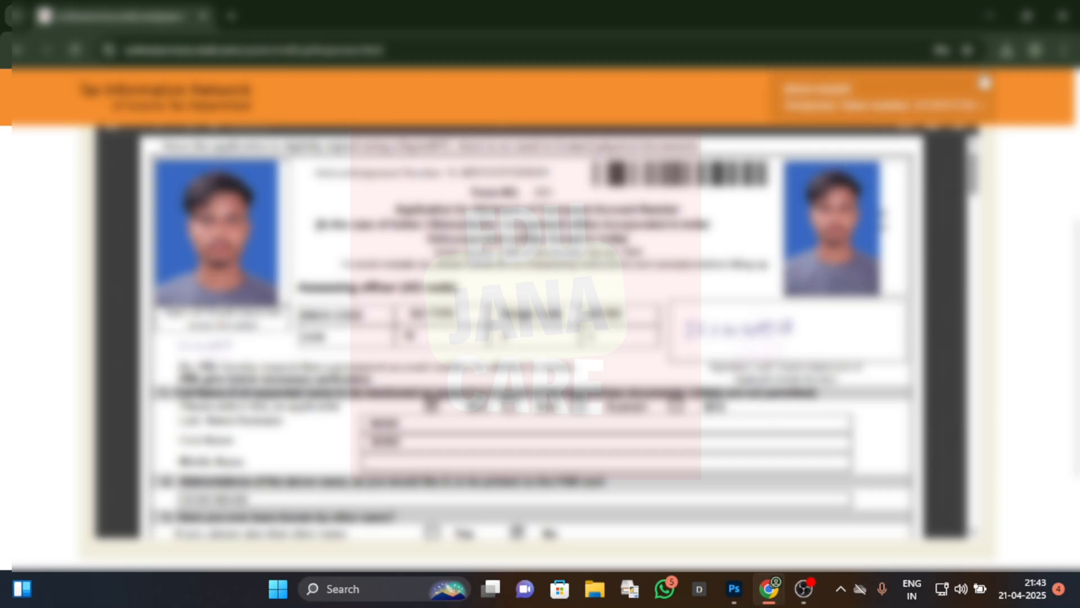
scroll(917, 239, "up", 1)
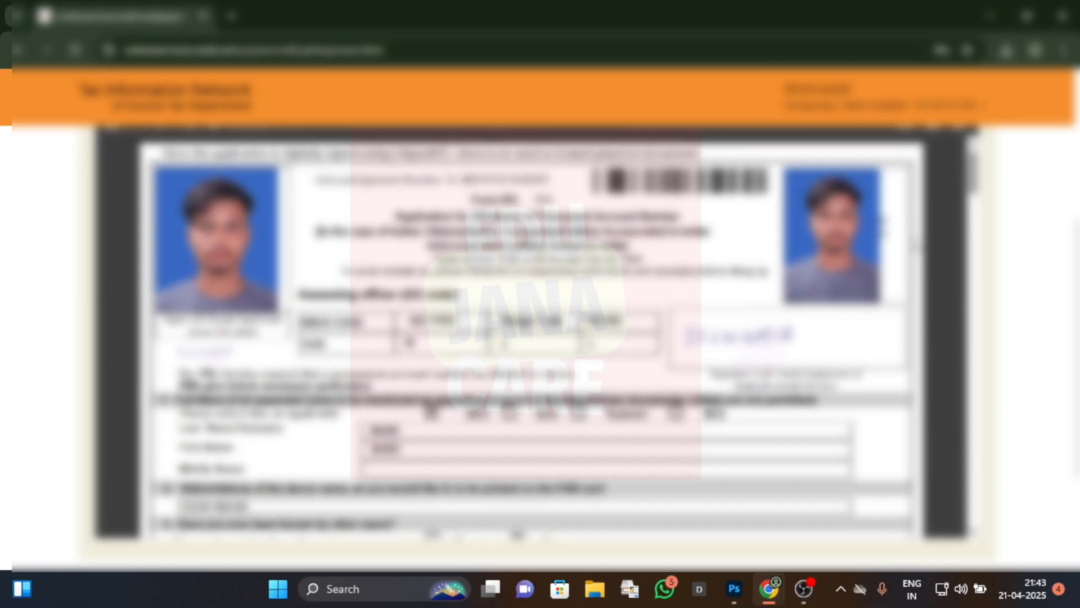
Step: Print the acknowledgement form in color after checking its pages in the print preview
left_click(932, 134)
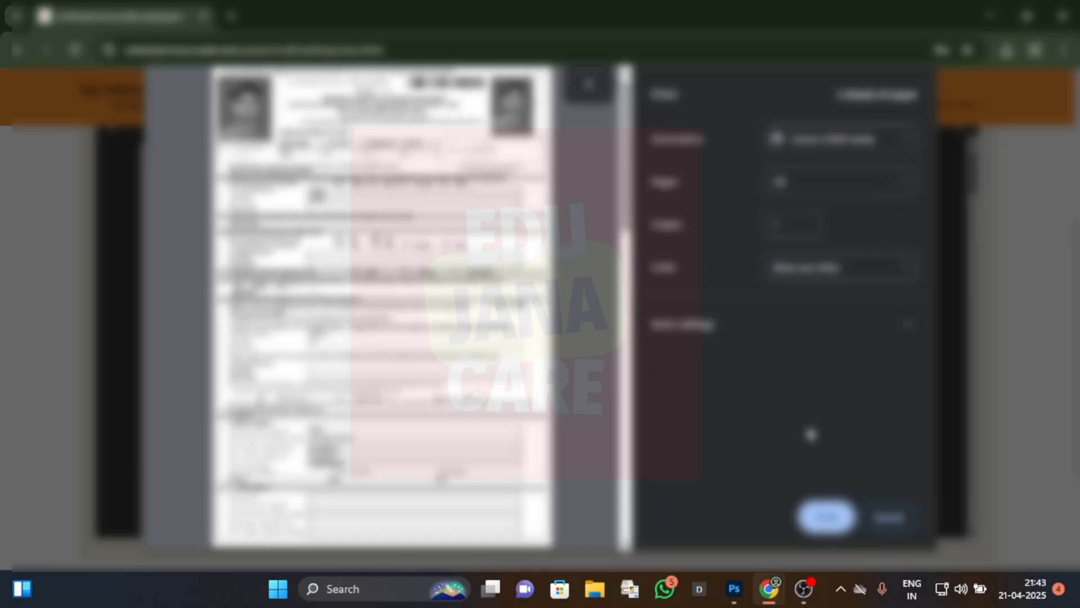
left_click(853, 276)
left_click(816, 321)
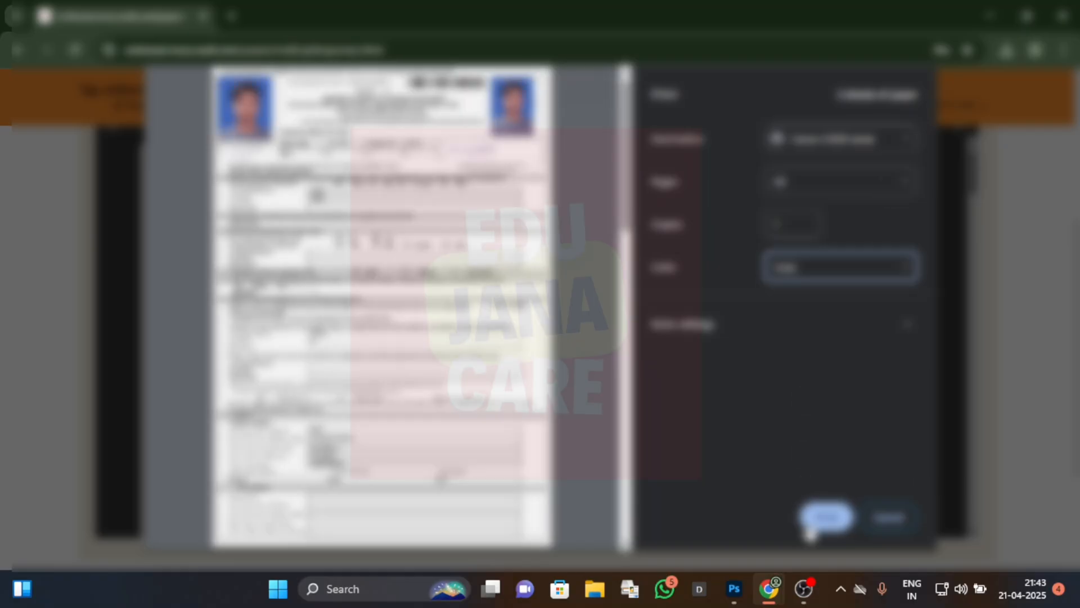
scroll(388, 309, "down", 2)
scroll(388, 309, "down", 12)
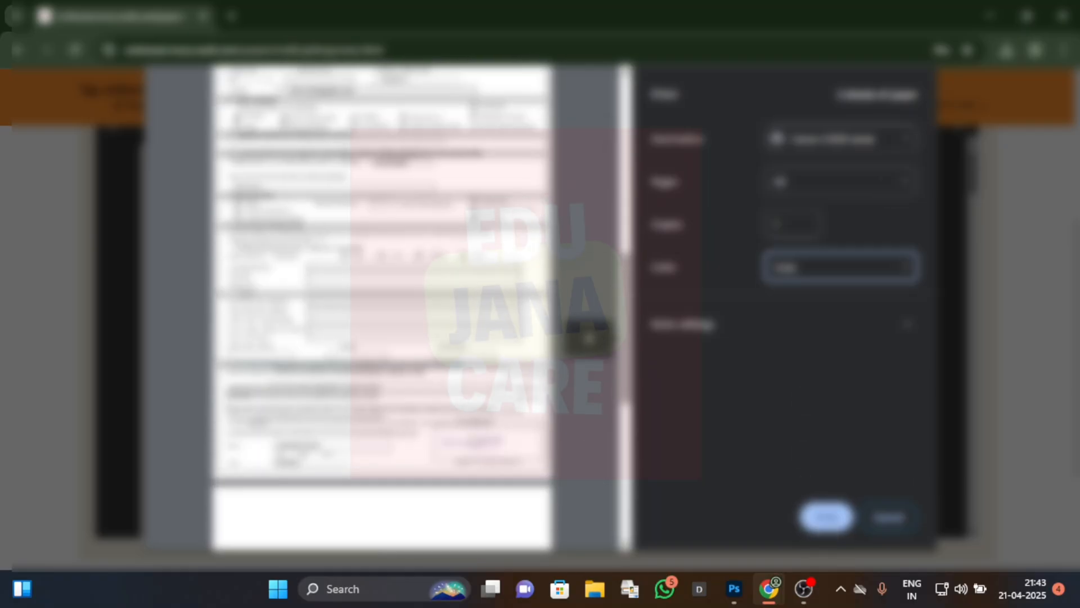
scroll(388, 308, "up", 14)
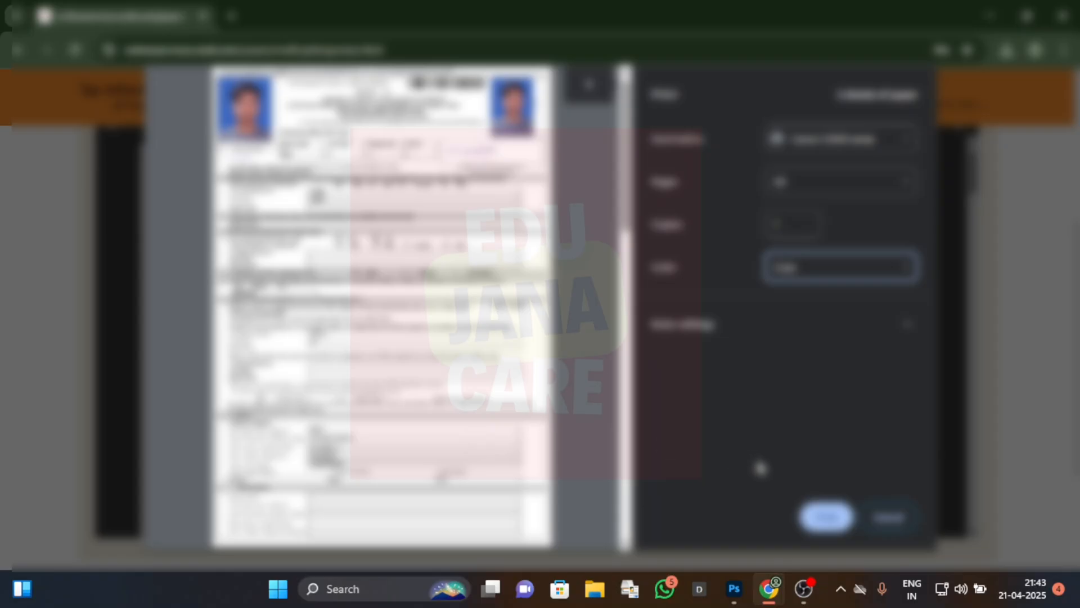
left_click(826, 516)
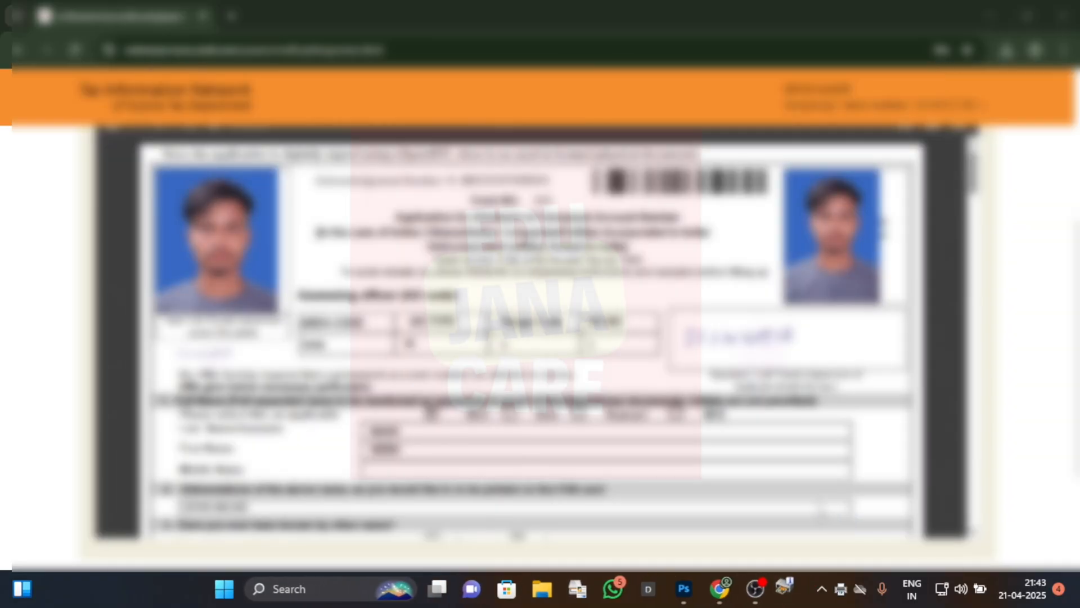
scroll(820, 506, "up", 5)
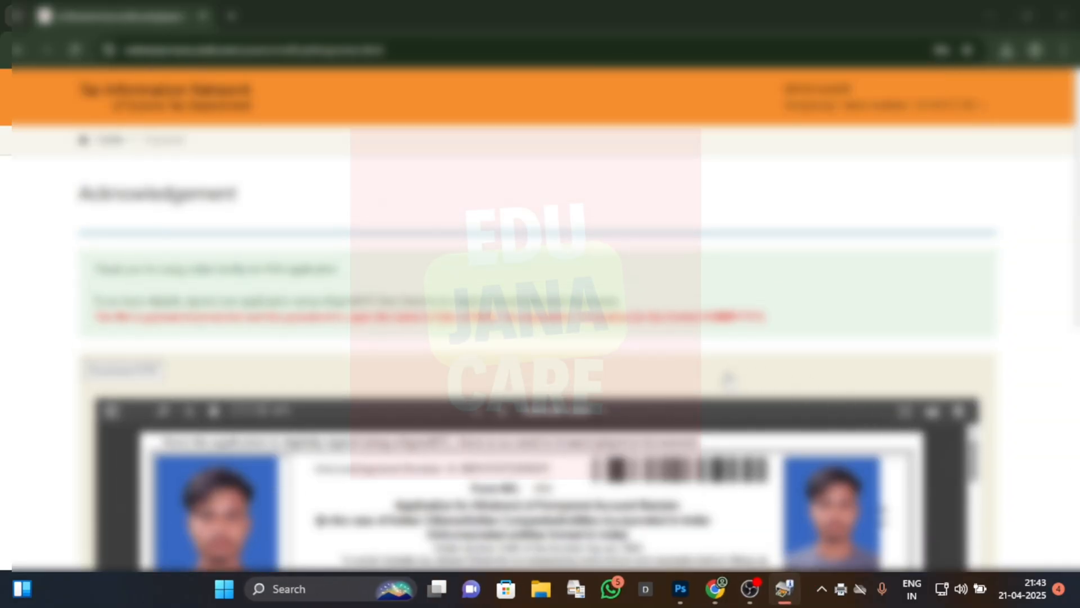
scroll(725, 377, "down", 5)
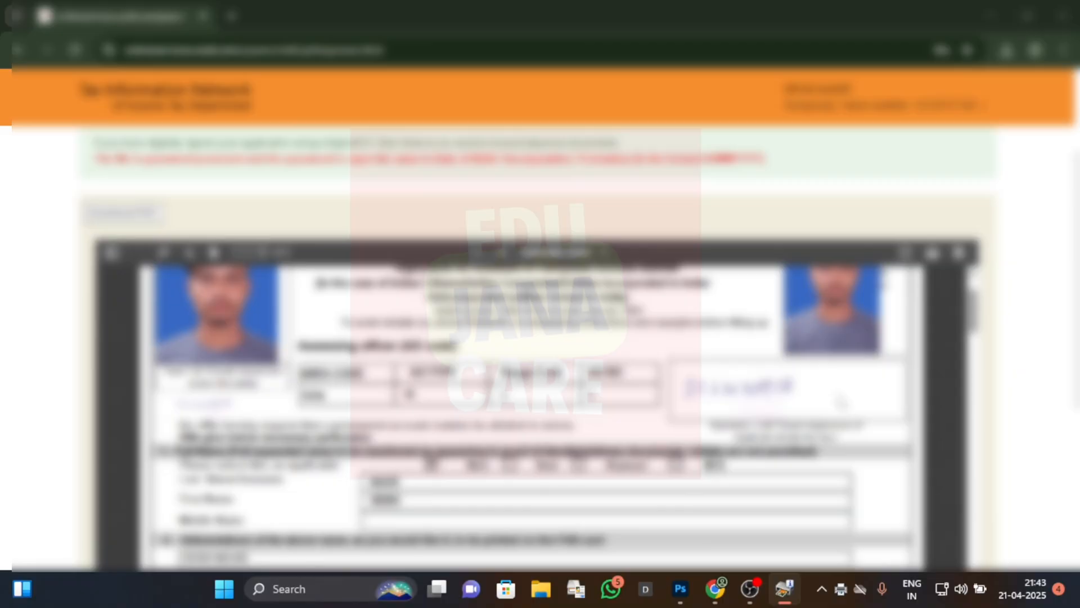
scroll(841, 402, "up", 5)
scroll(1001, 410, "up", 3)
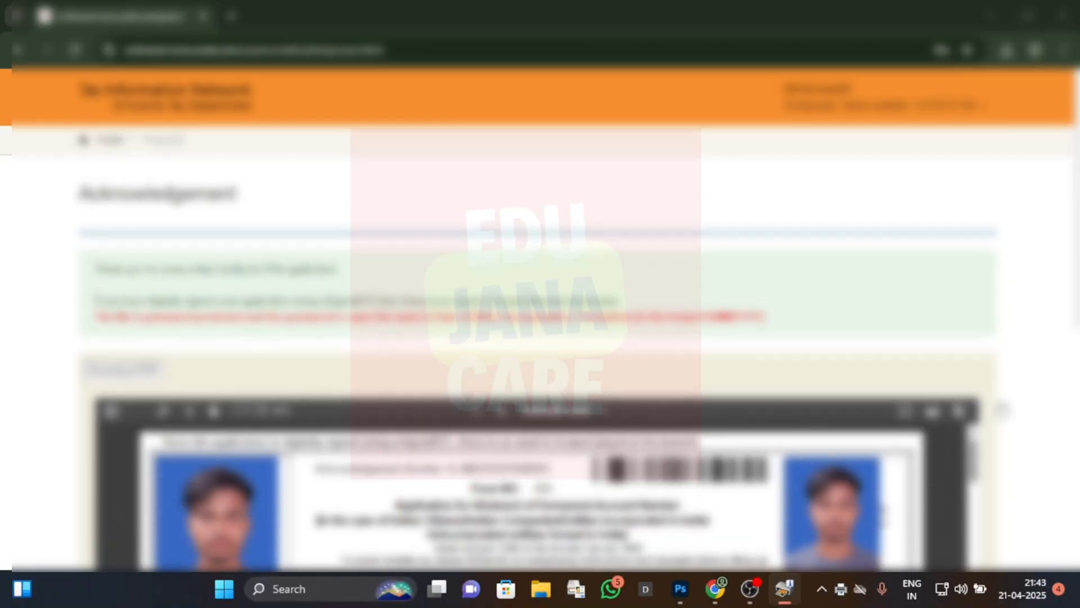
scroll(1001, 409, "down", 2)
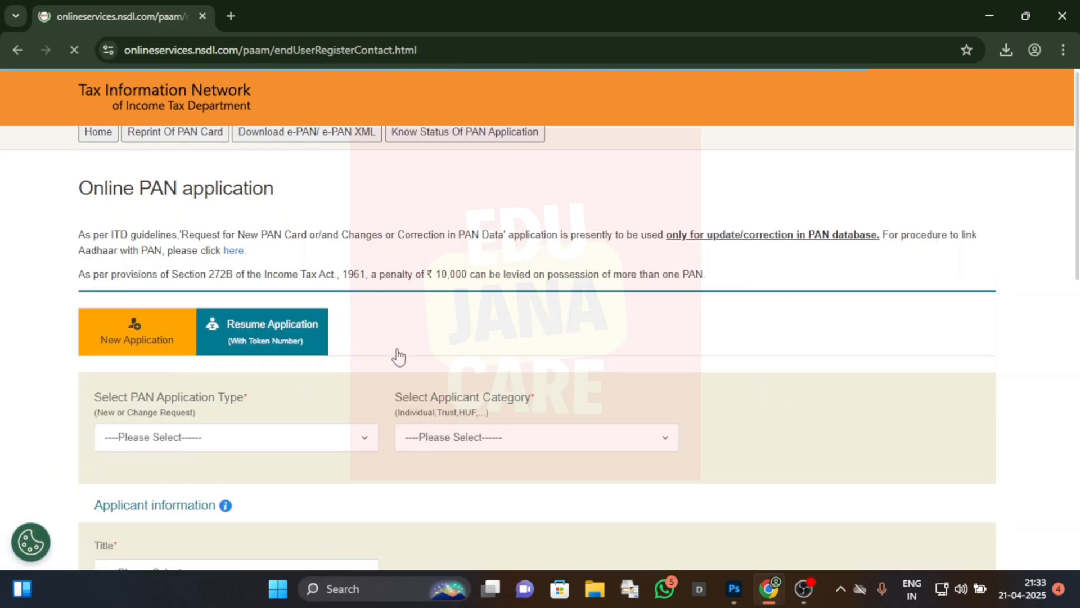
Step: Open the form for resuming an existing PAN application and paste the token number
scroll(398, 356, "down", 2)
left_click(281, 272)
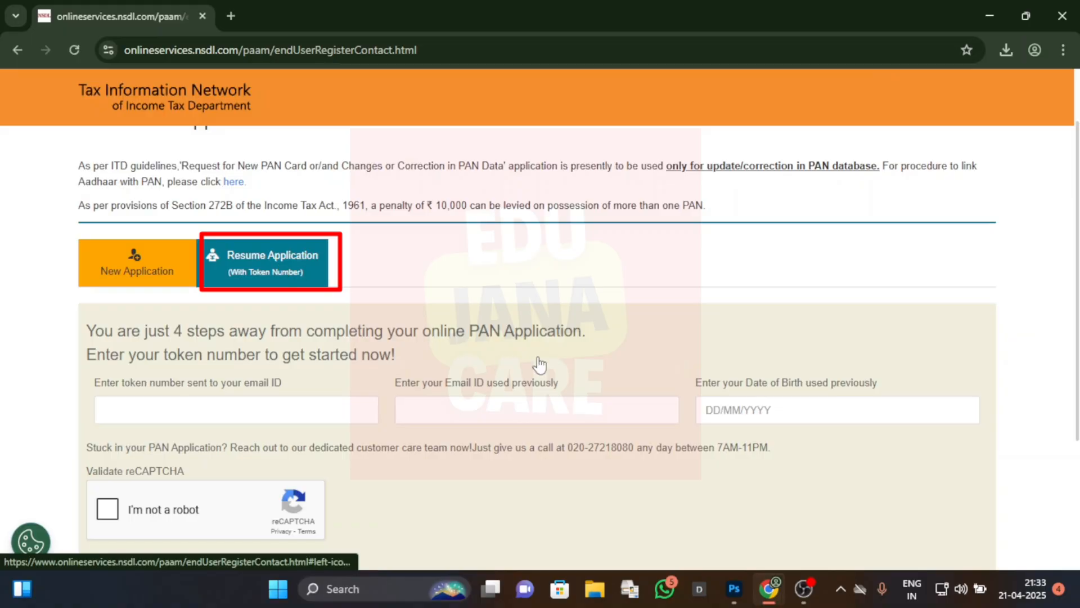
scroll(323, 333, "down", 3)
left_click(241, 258)
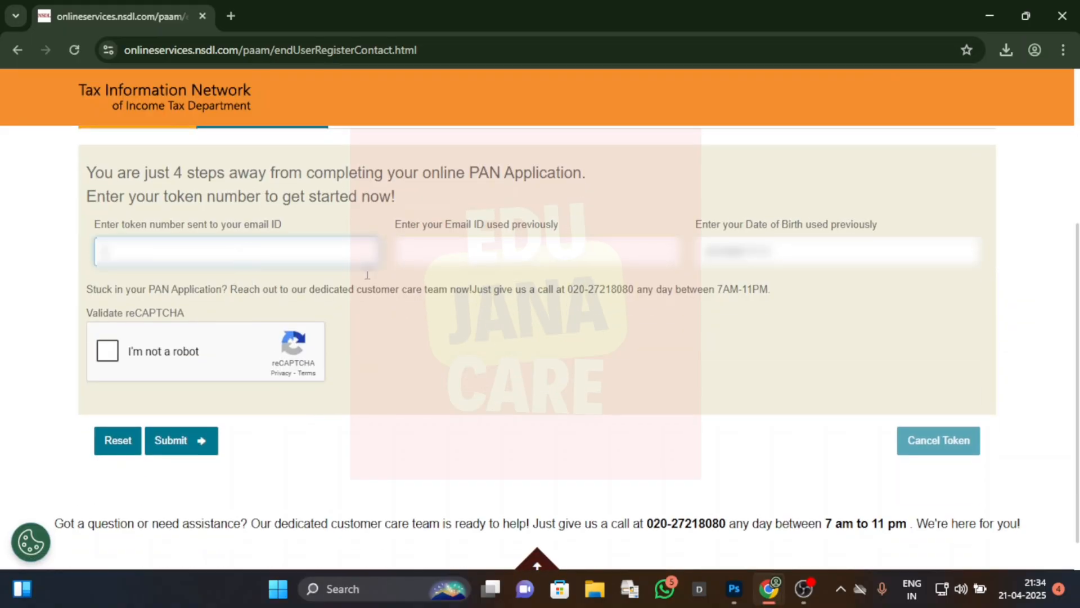
left_click(486, 250)
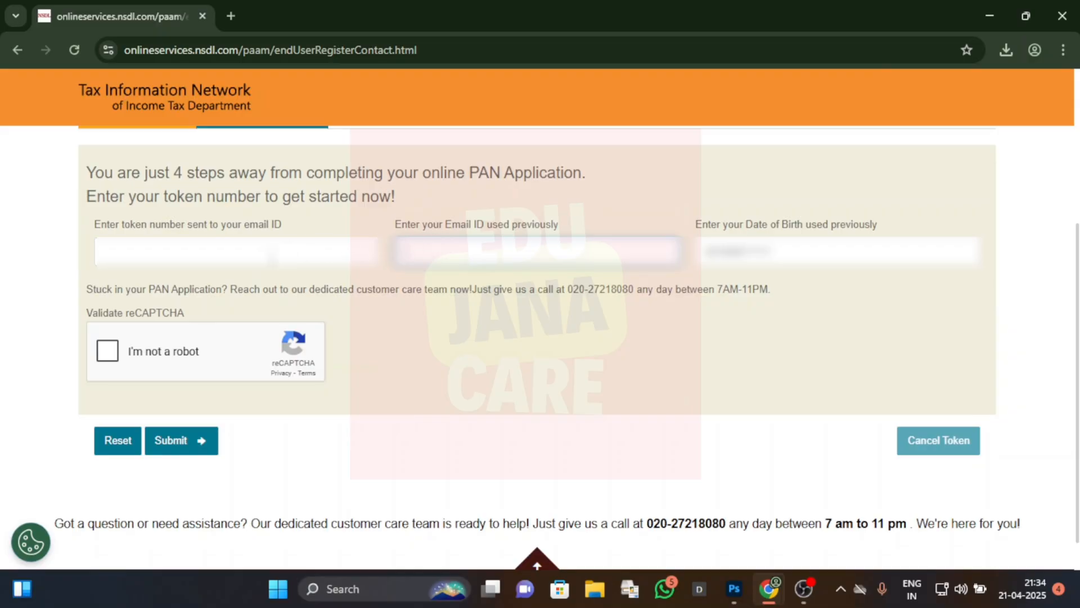
left_click(261, 258)
right_click(260, 257)
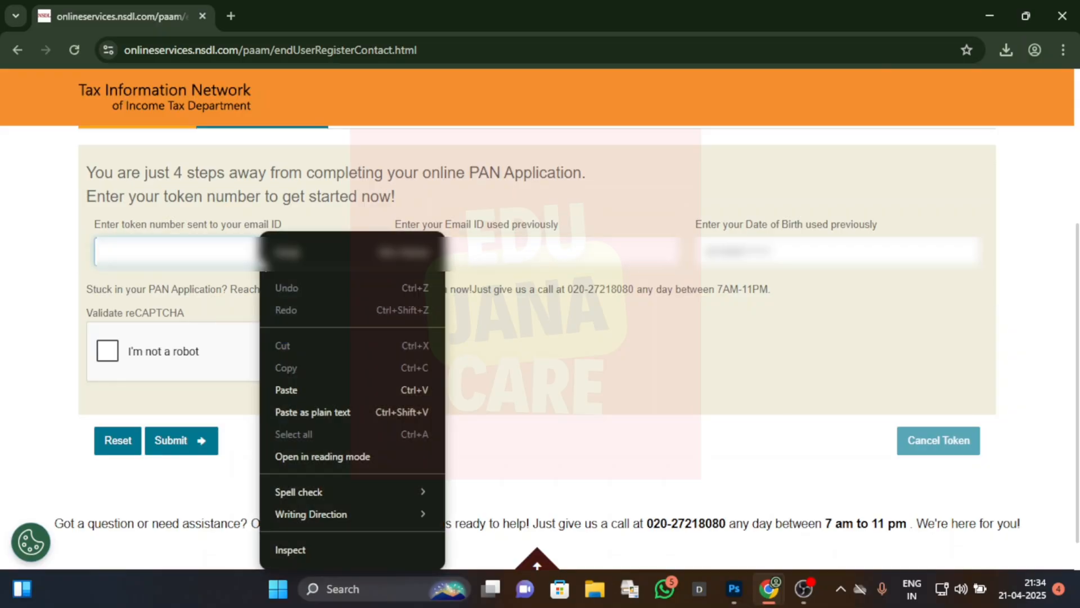
left_click(201, 269)
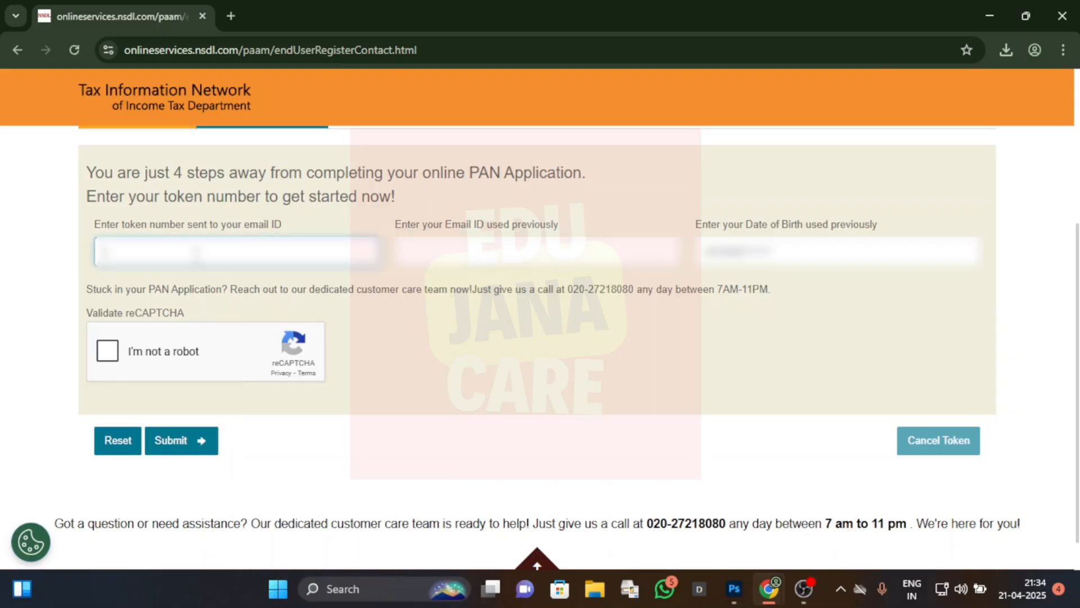
right_click(188, 235)
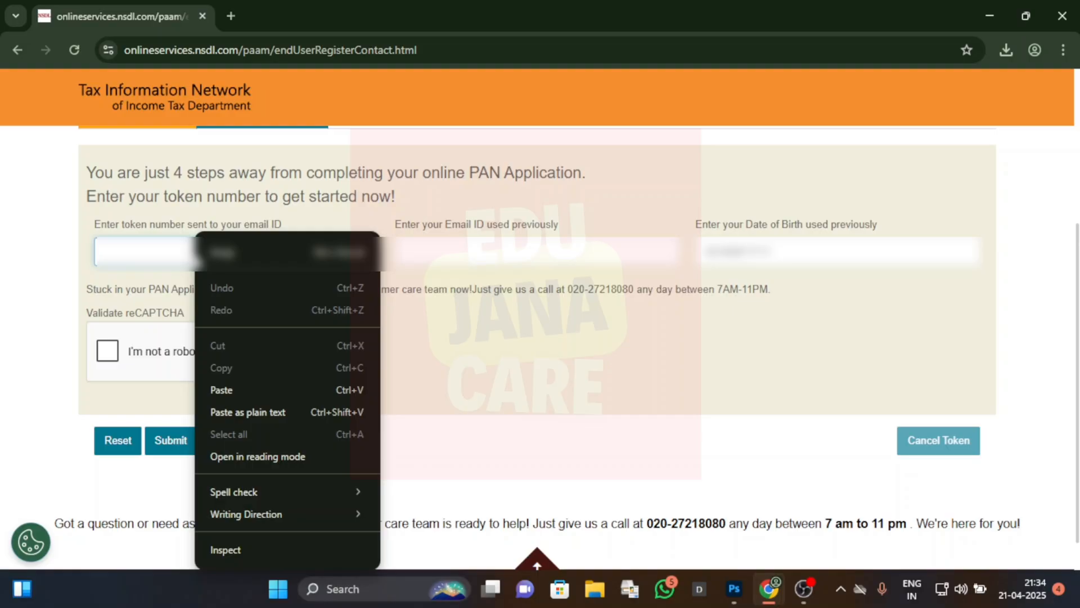
left_click(250, 389)
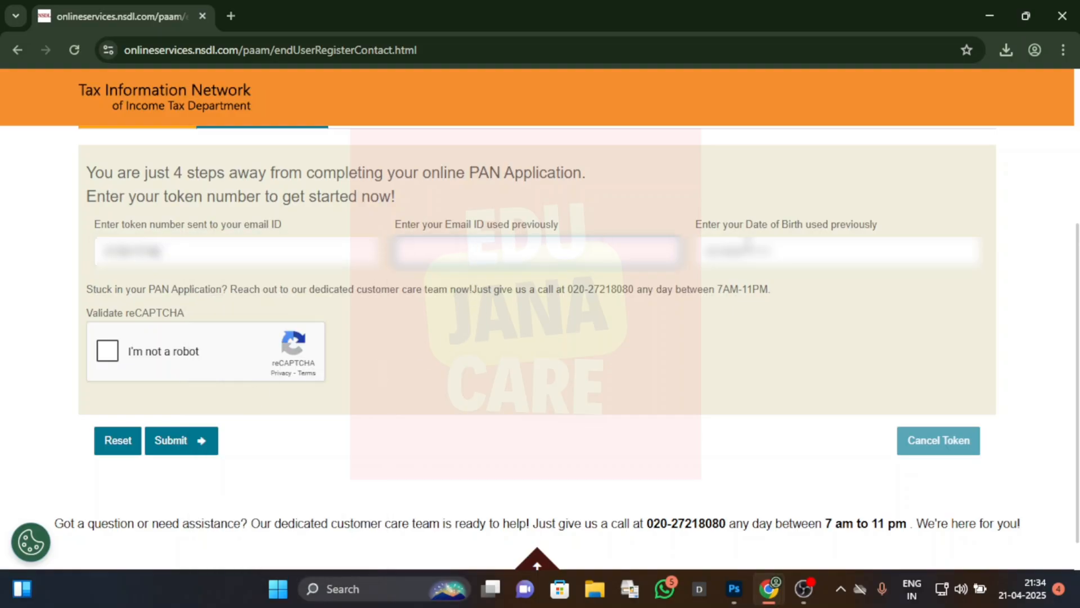
Step: Pick the applicant's date of birth from the calendar and complete the reCAPTCHA to resume the application
left_click(749, 242)
left_click(841, 308)
scroll(831, 220, "up", 8)
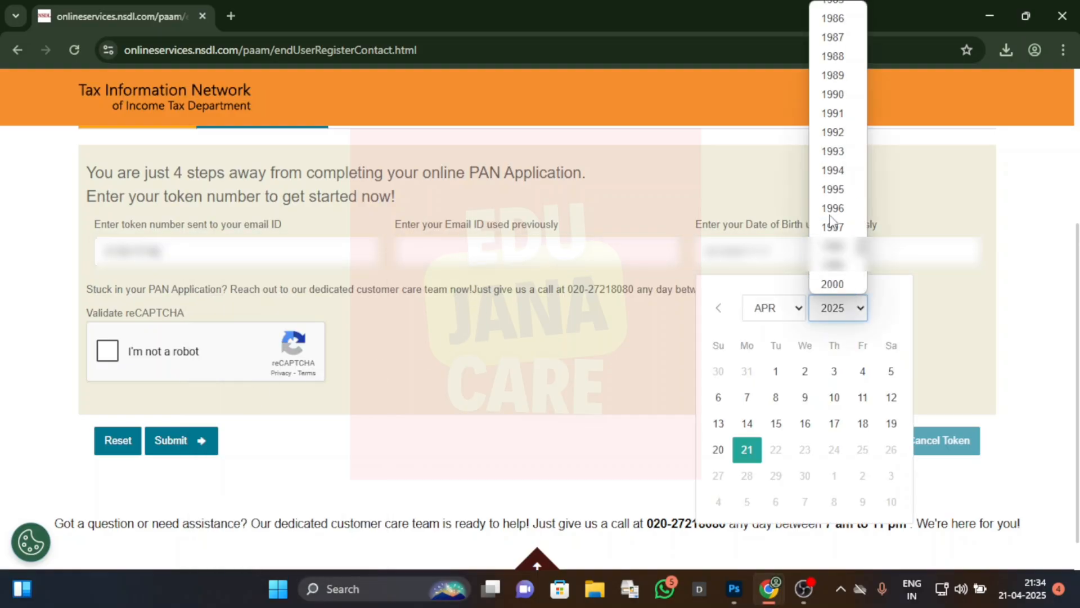
scroll(832, 222, "down", 3)
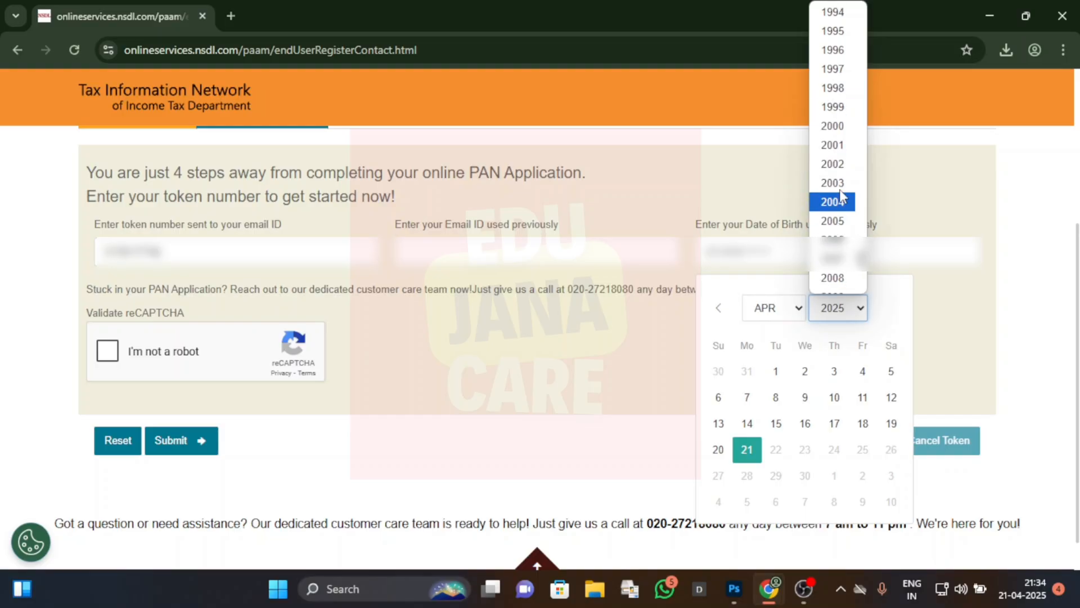
left_click(835, 163)
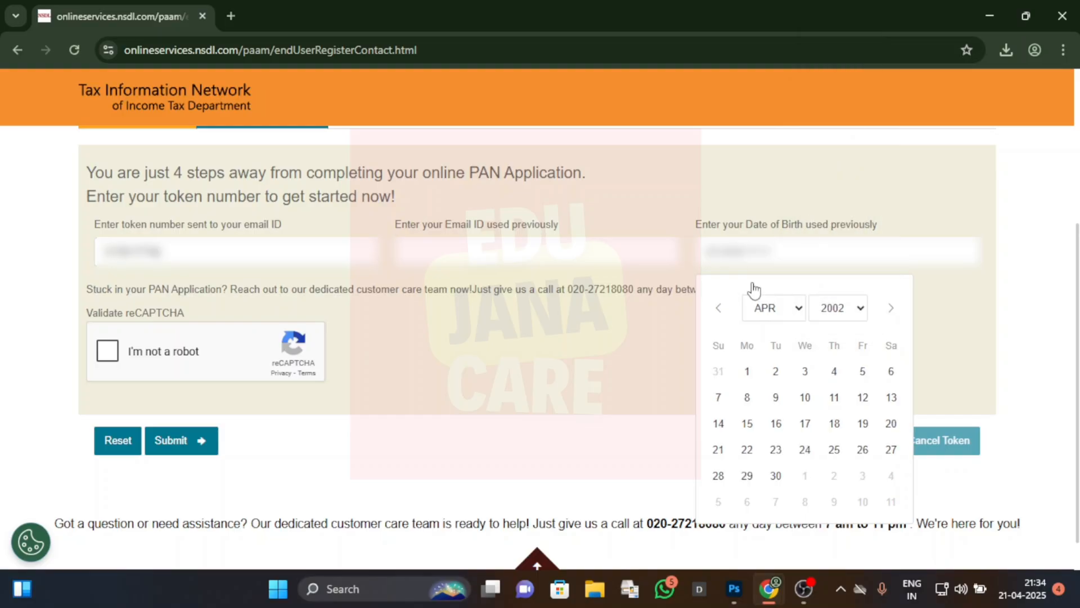
left_click(775, 313)
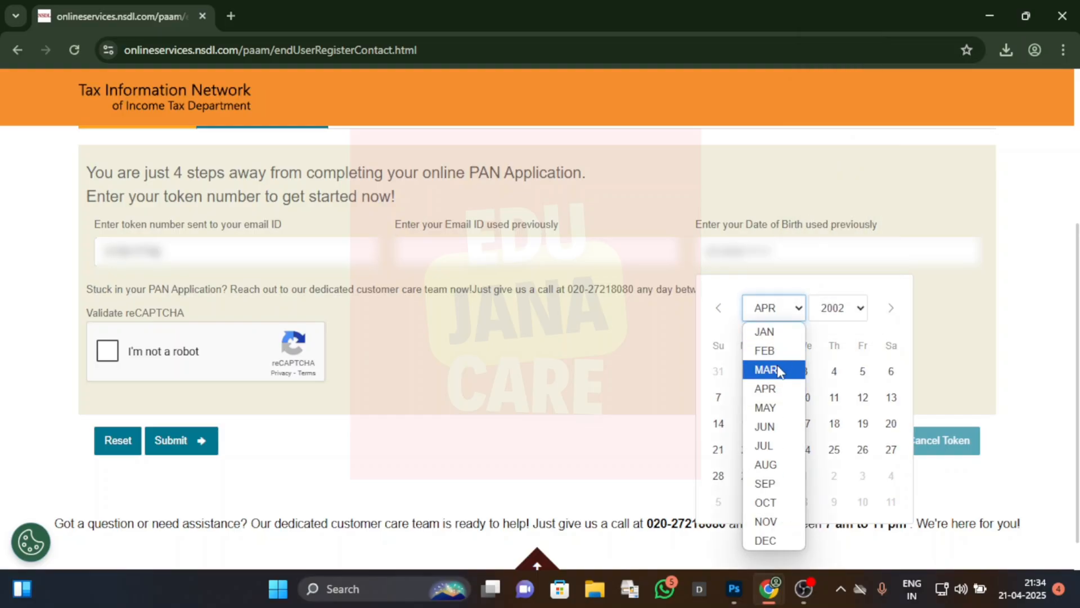
left_click(768, 388)
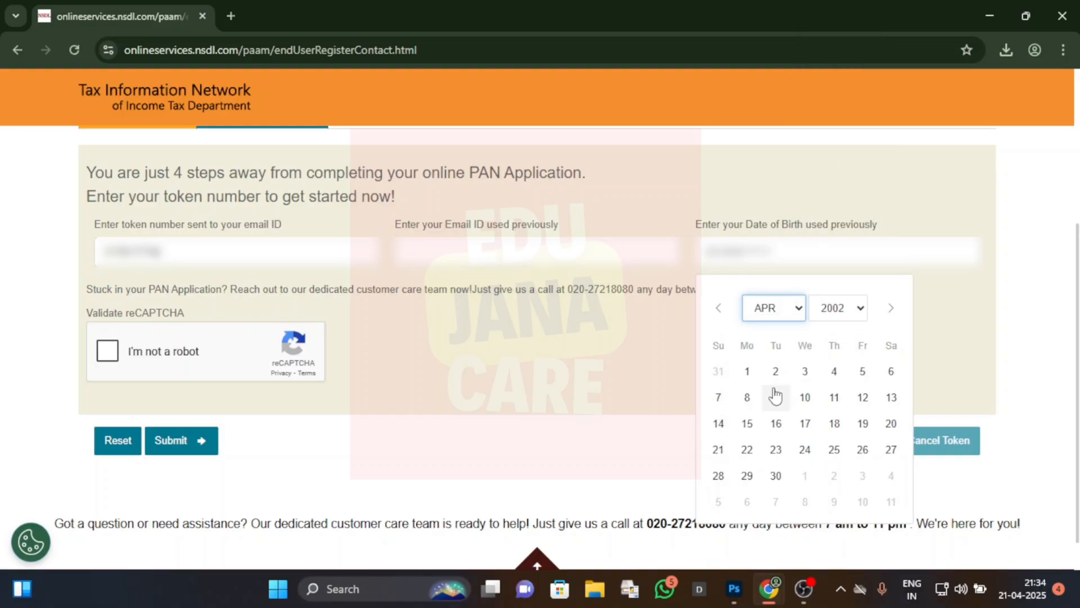
left_click(840, 373)
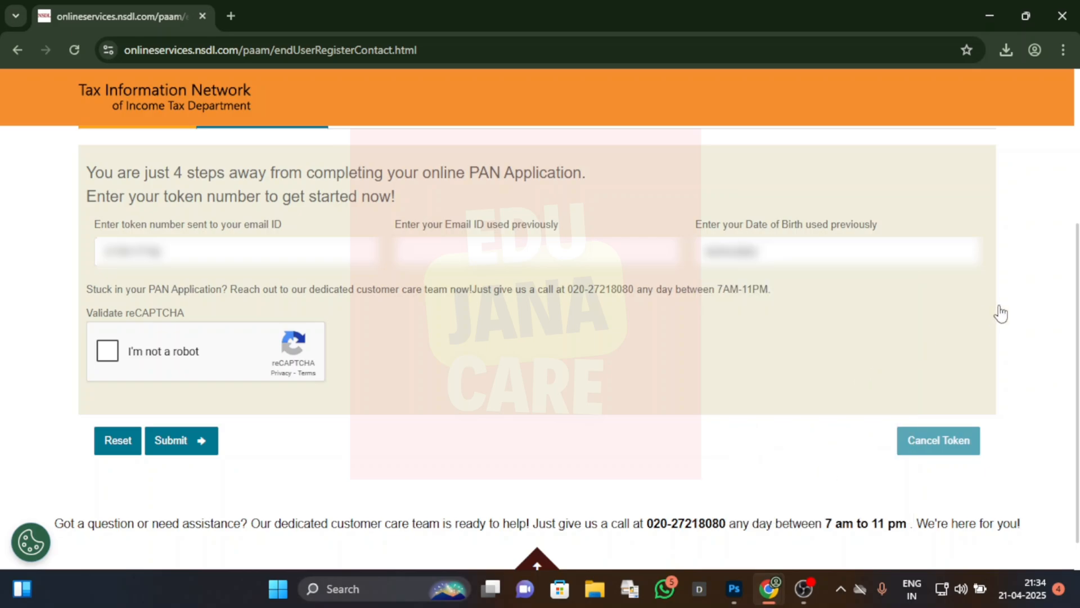
left_click(107, 351)
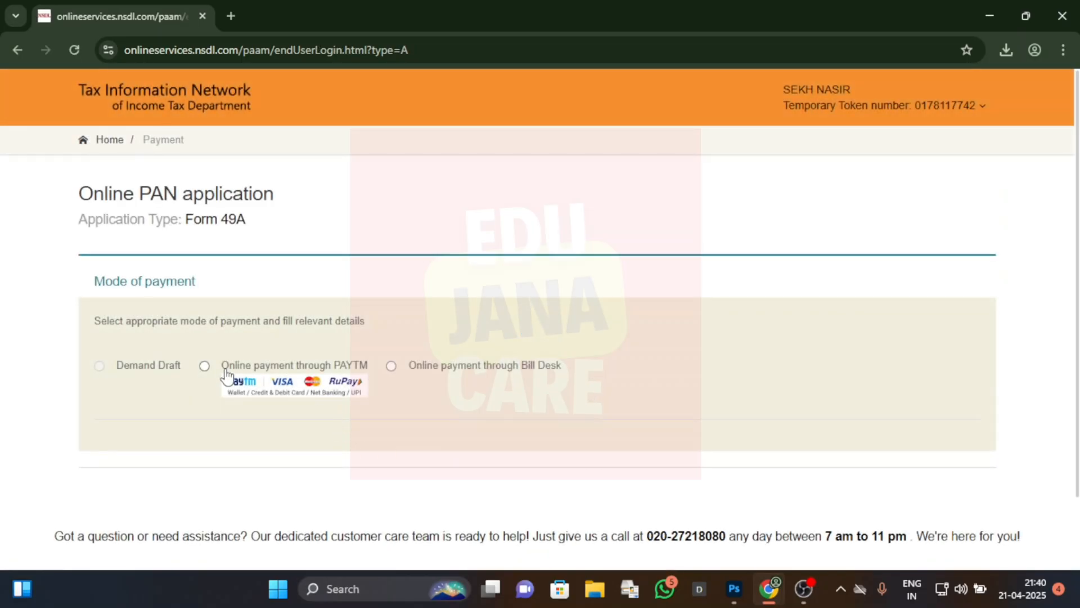
Step: Choose online payment through PAYTM, agree to the terms of service and confirm the application fee payment
left_click(205, 366)
scroll(325, 421, "down", 6)
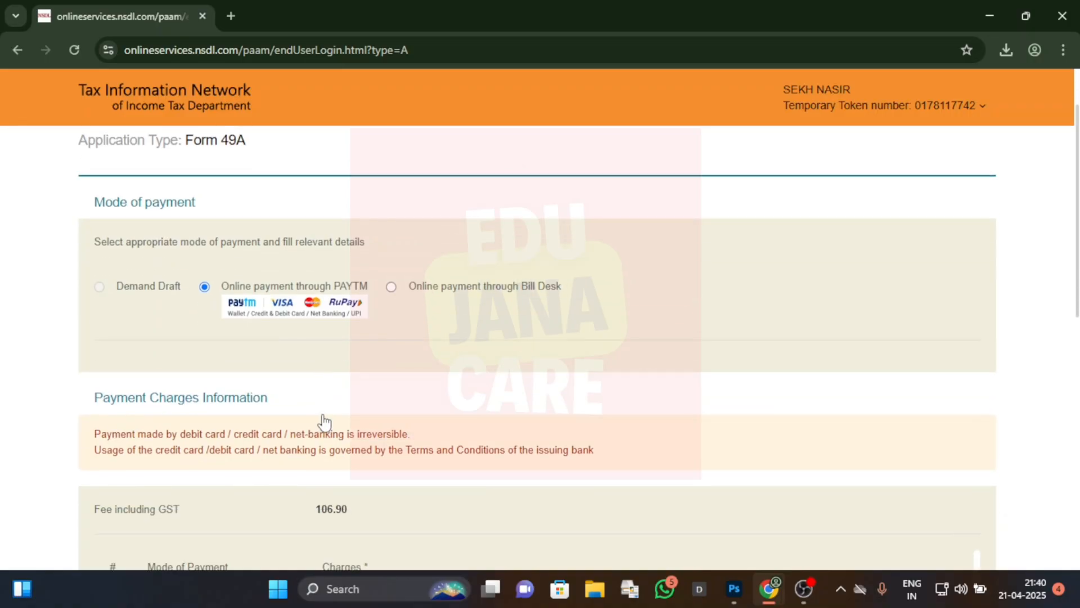
scroll(325, 422, "down", 4)
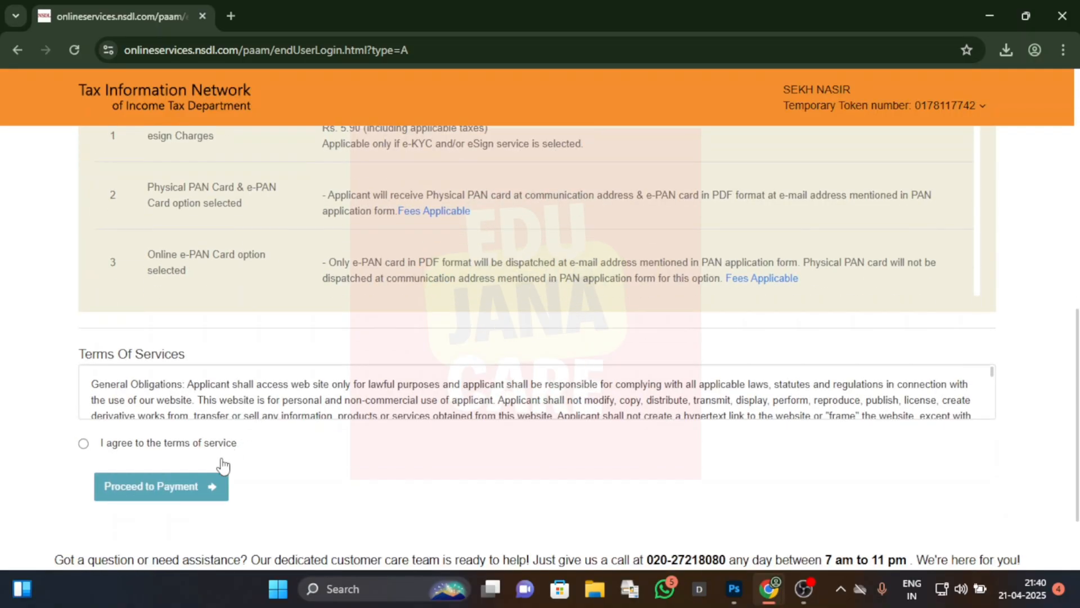
left_click(83, 443)
left_click(164, 483)
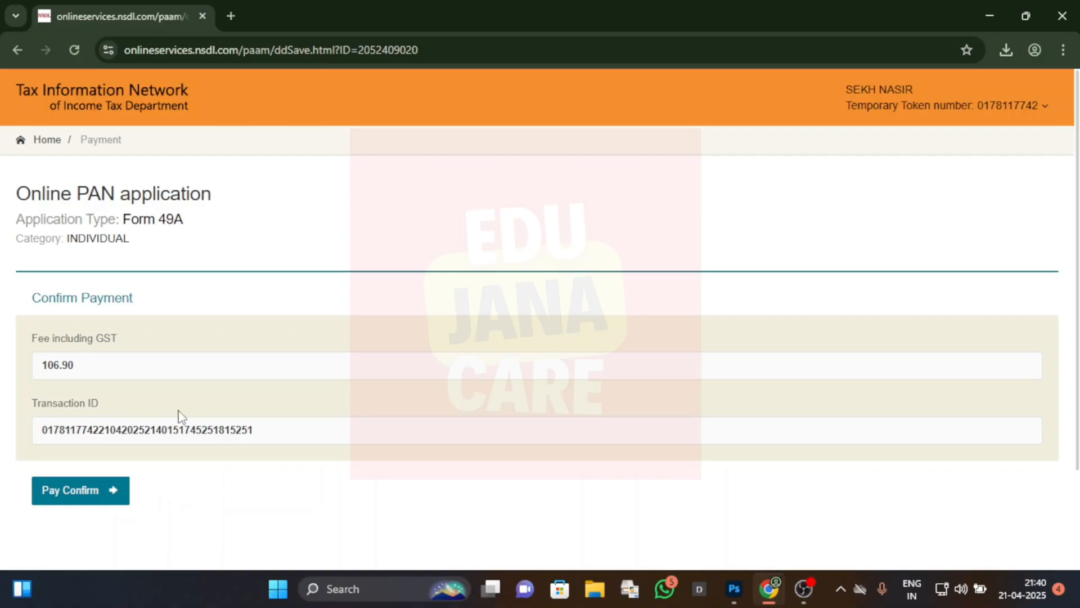
scroll(178, 416, "down", 2)
left_click(113, 414)
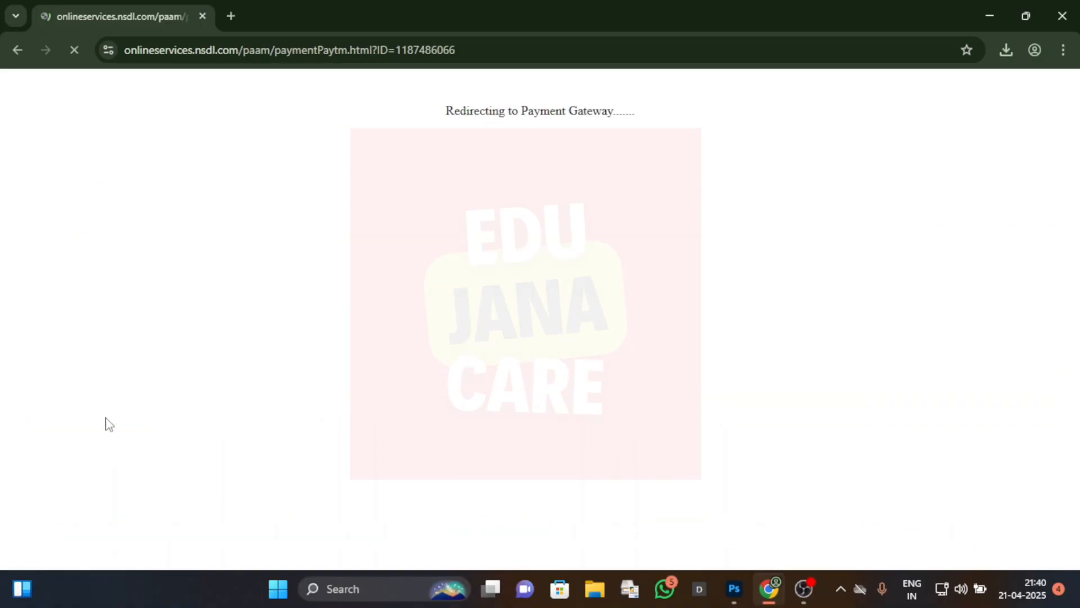